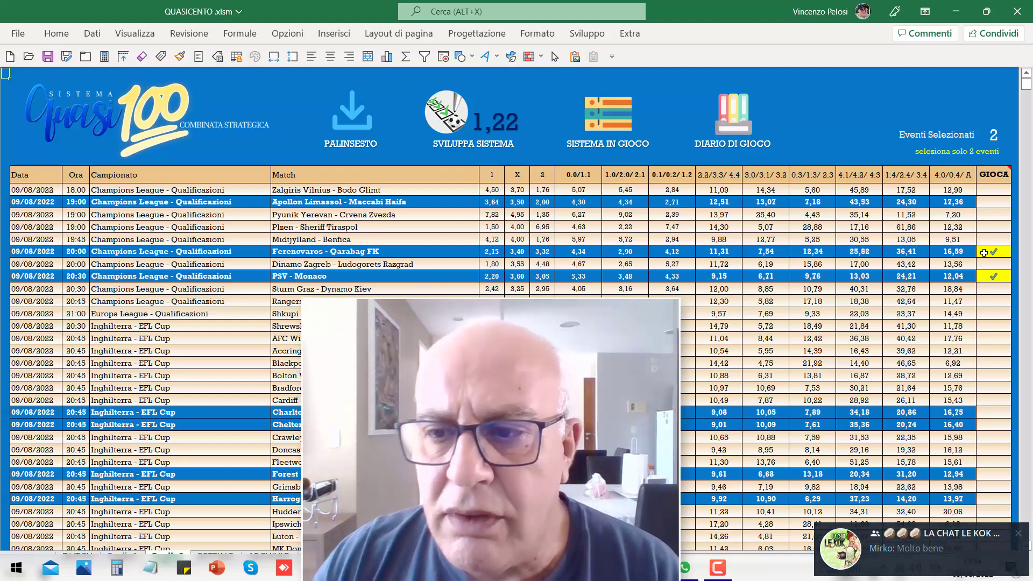
Select the PSV - Monaco GIOCA cell and switch to the Planetwin365 betting page in Chrome
click(994, 276)
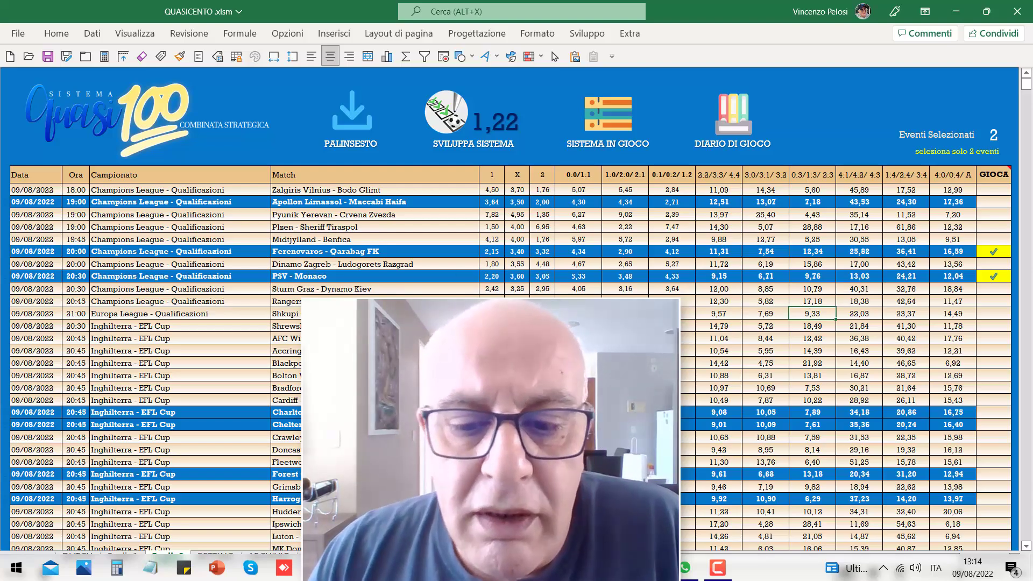
key(alt+Tab)
scroll(535, 217, up, 5)
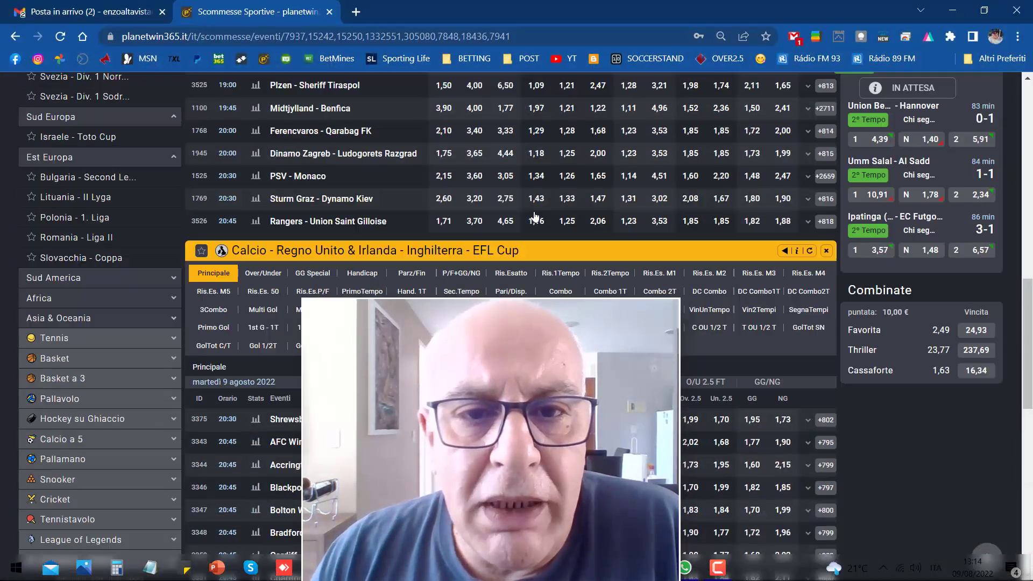
scroll(535, 216, up, 10)
scroll(534, 215, up, 10)
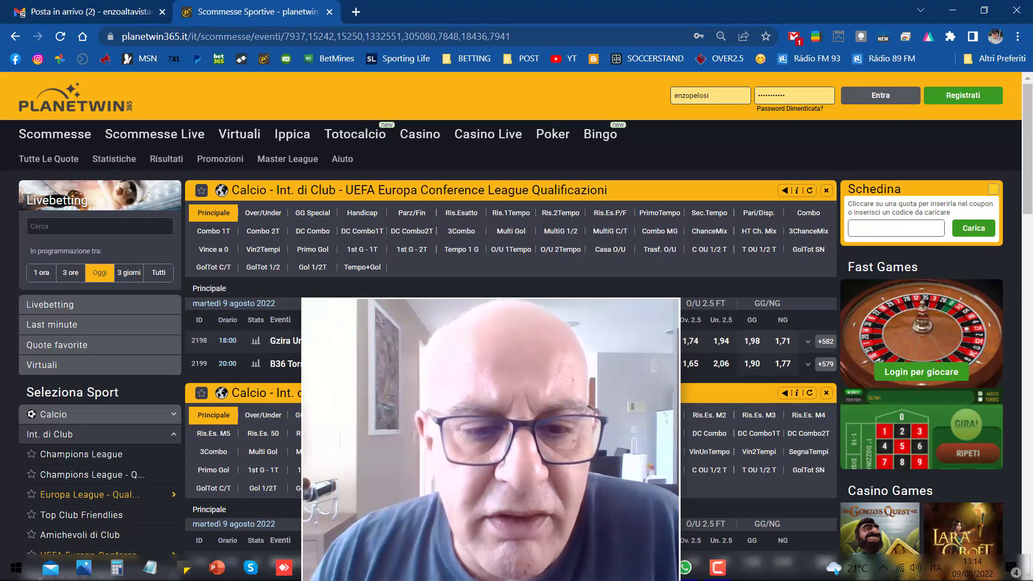
scroll(642, 280, down, 2)
scroll(642, 280, up, 2)
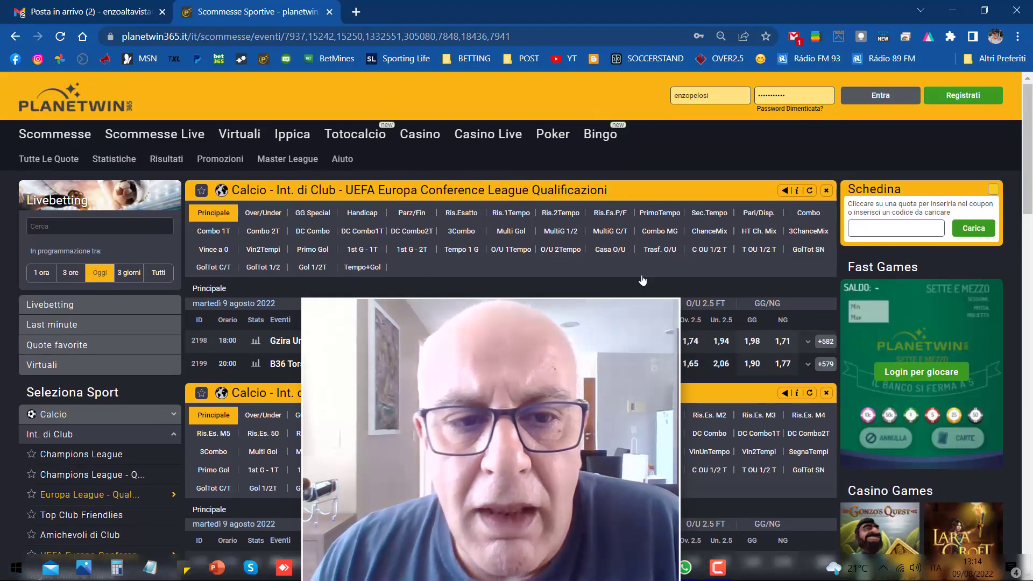
scroll(642, 280, down, 3)
scroll(642, 279, down, 6)
scroll(642, 280, up, 3)
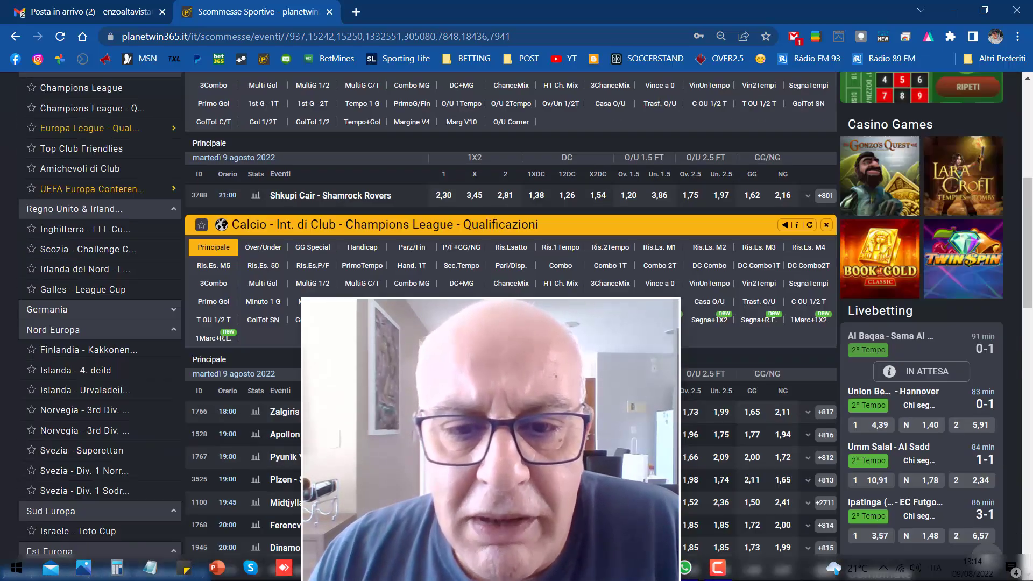
scroll(642, 280, up, 4)
key(alt+Tab)
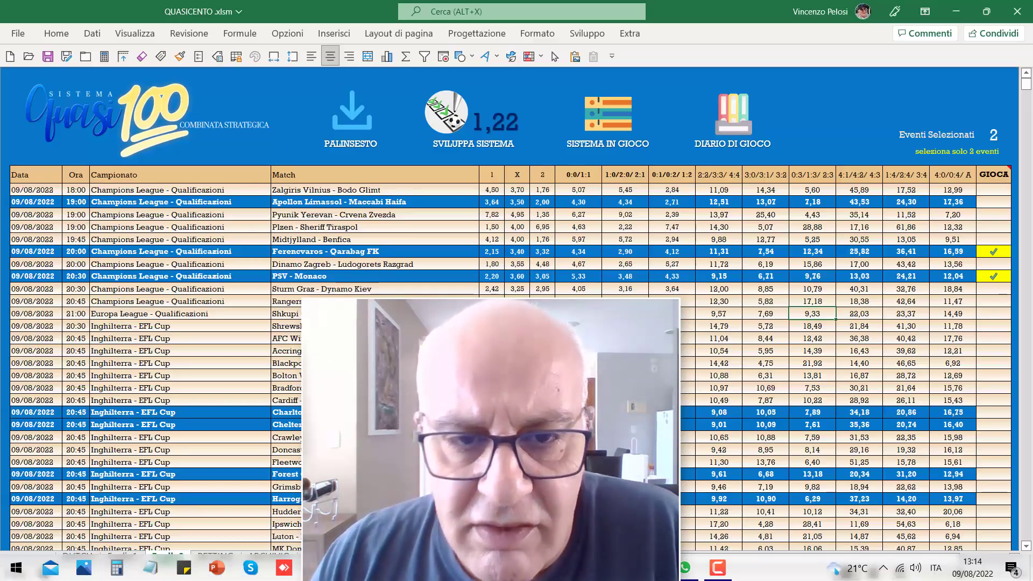
key(alt+Tab)
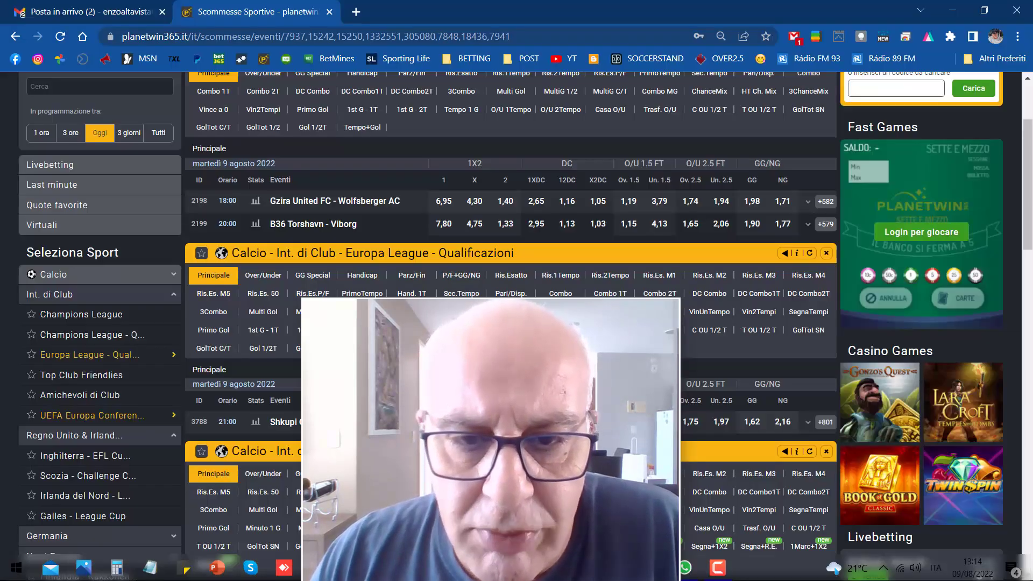
scroll(642, 280, up, 3)
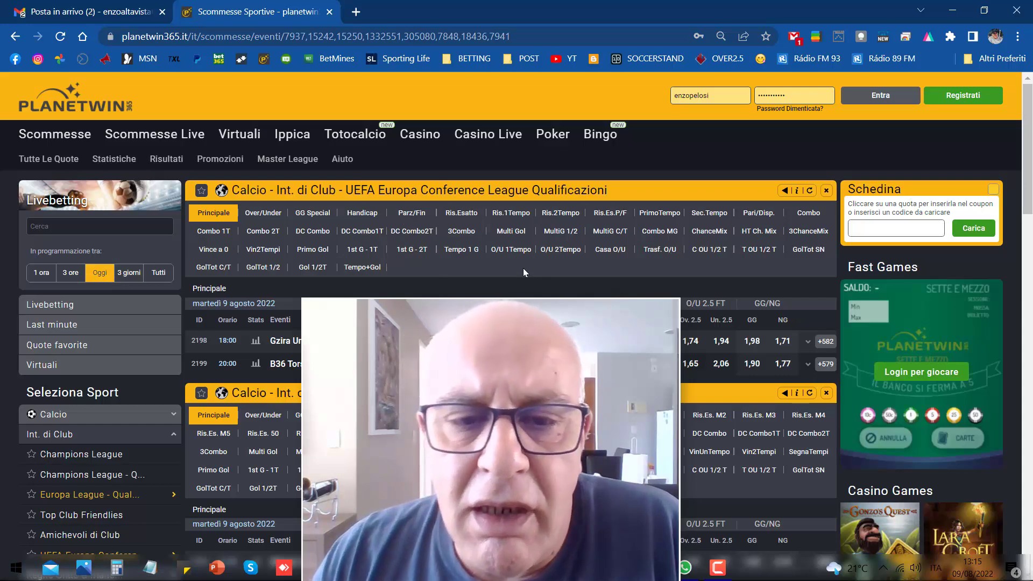
scroll(513, 273, down, 1)
scroll(514, 273, down, 8)
scroll(514, 273, down, 10)
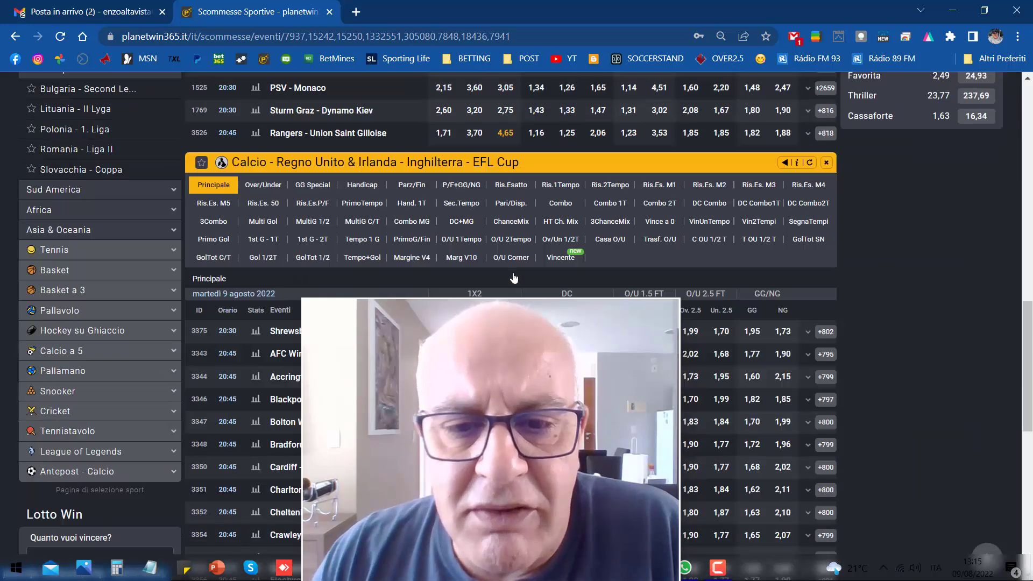
scroll(513, 273, down, 5)
scroll(513, 273, up, 1)
scroll(513, 273, up, 8)
scroll(513, 273, up, 8)
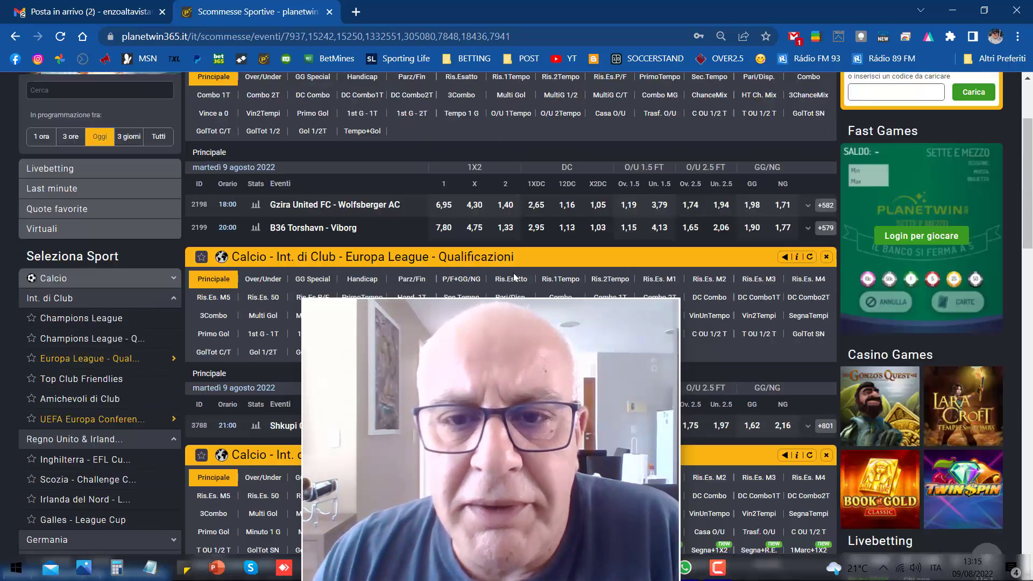
scroll(513, 273, up, 6)
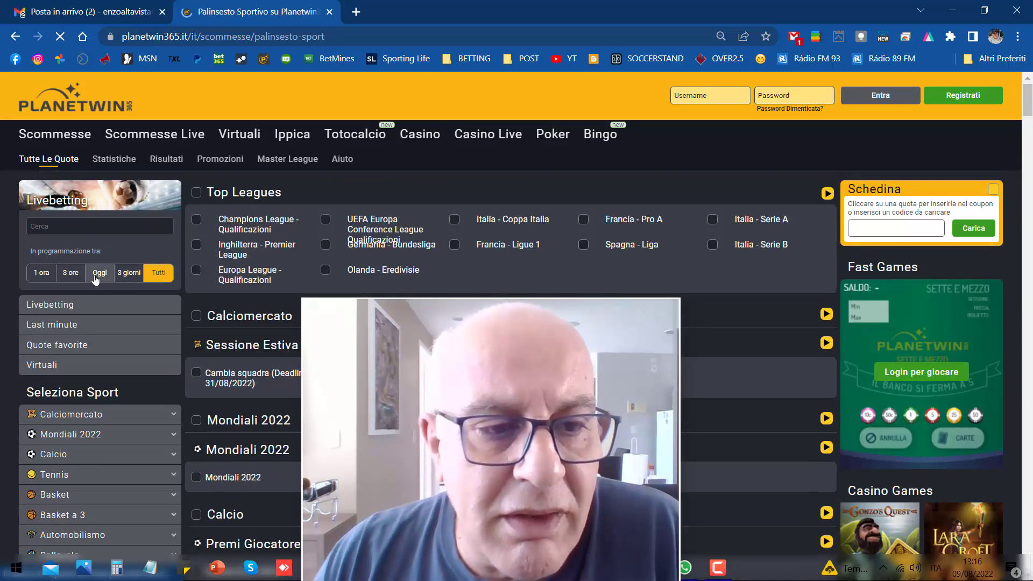
Show only today's matches, tick Amichevoli di Club among the leagues, and load their odds
click(96, 278)
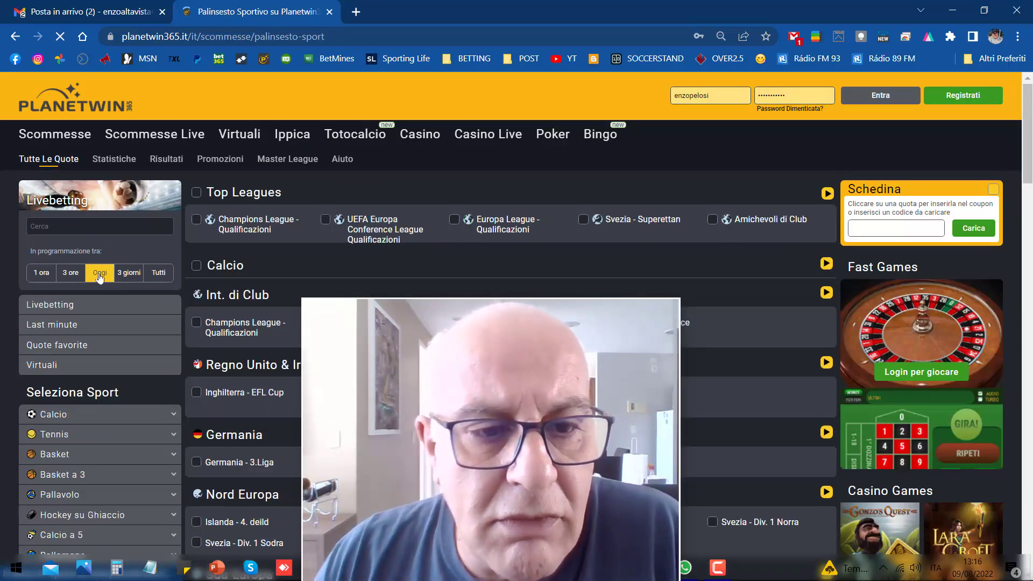
scroll(289, 264, down, 1)
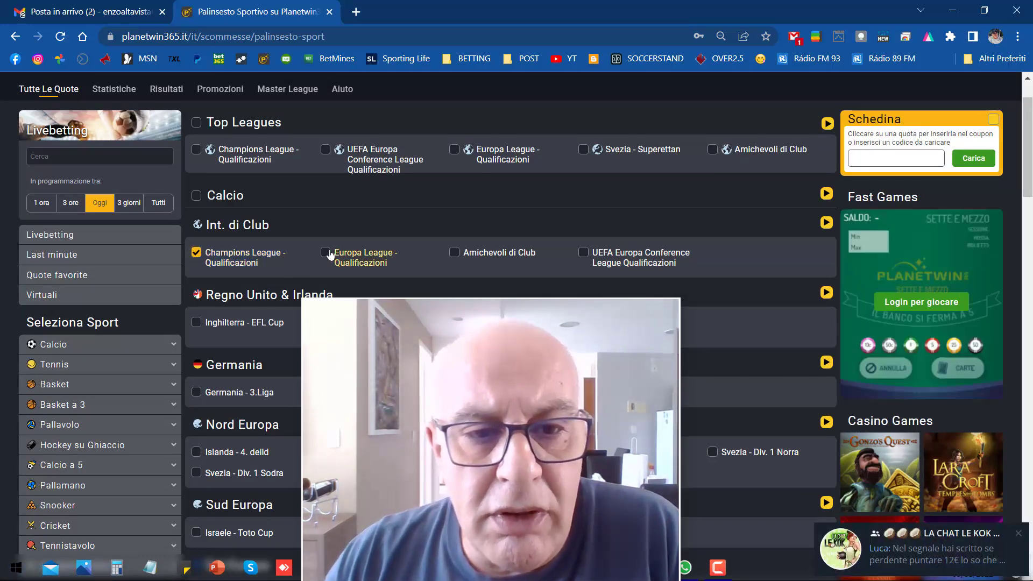
click(454, 254)
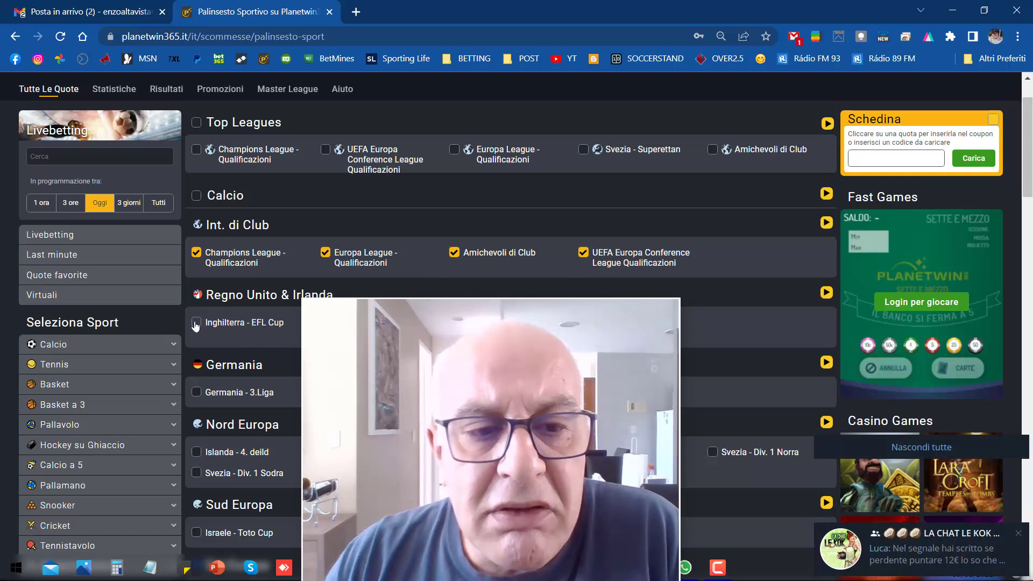
scroll(298, 308, down, 3)
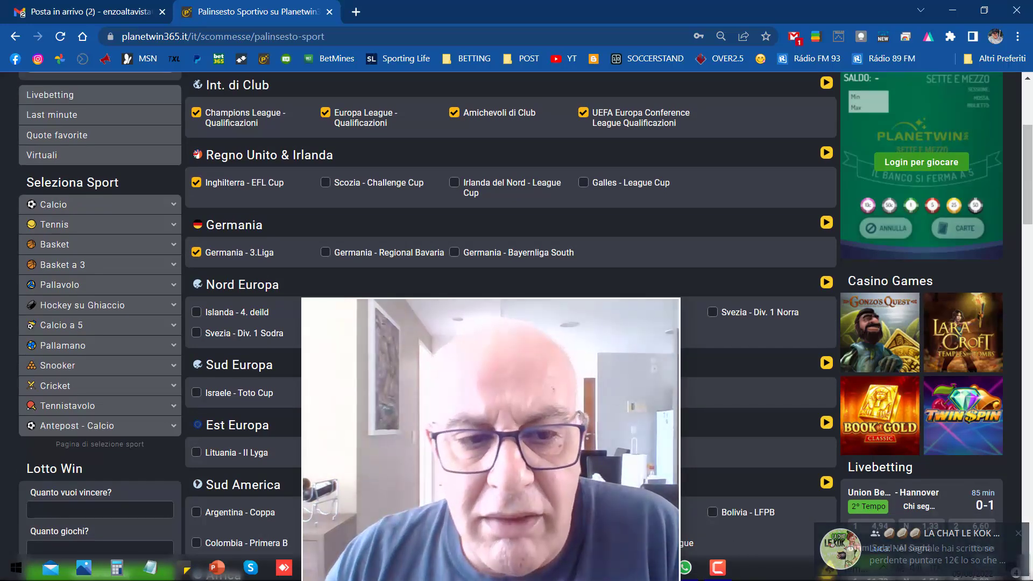
scroll(290, 334, down, 1)
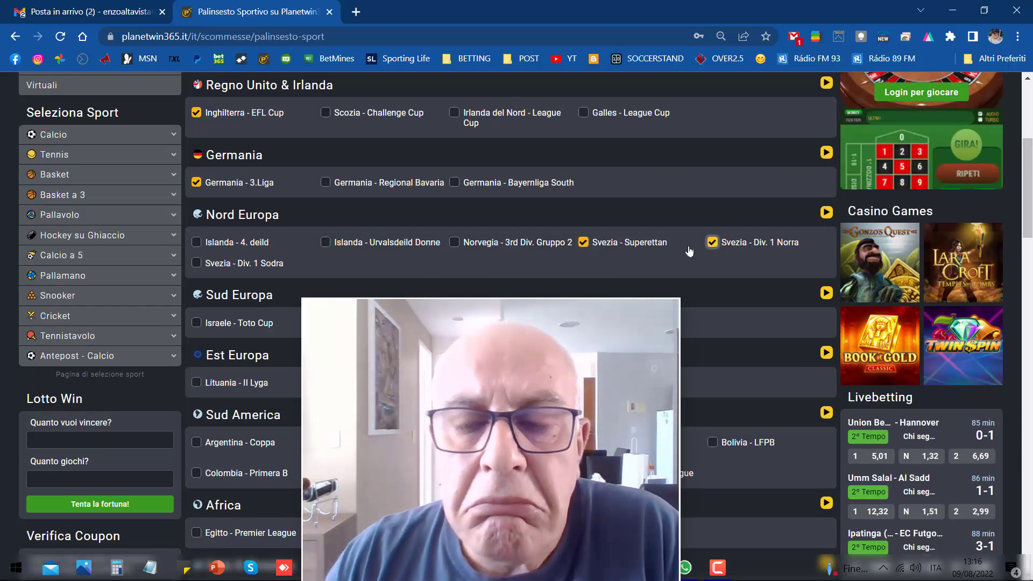
scroll(511, 269, down, 1)
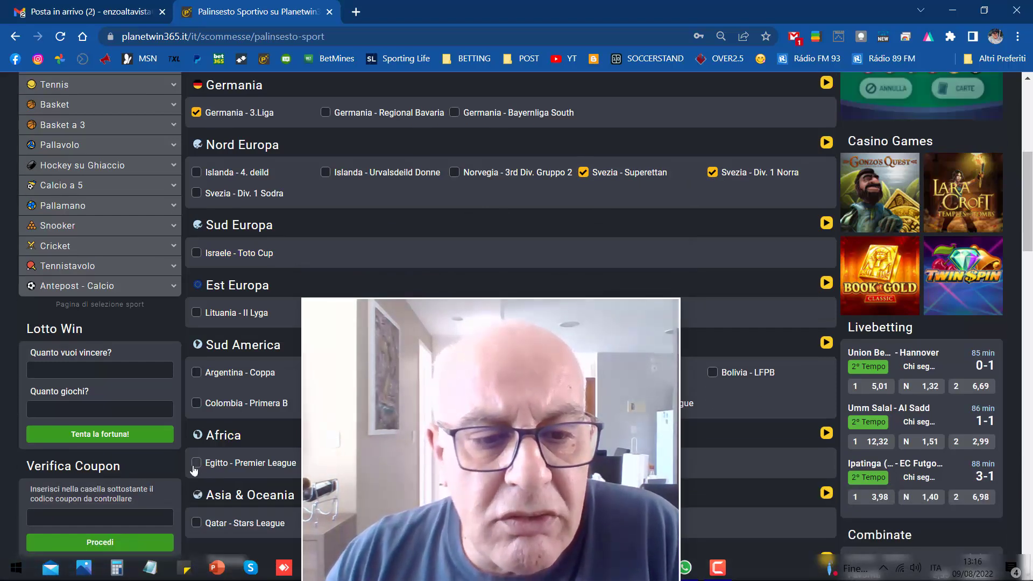
click(826, 342)
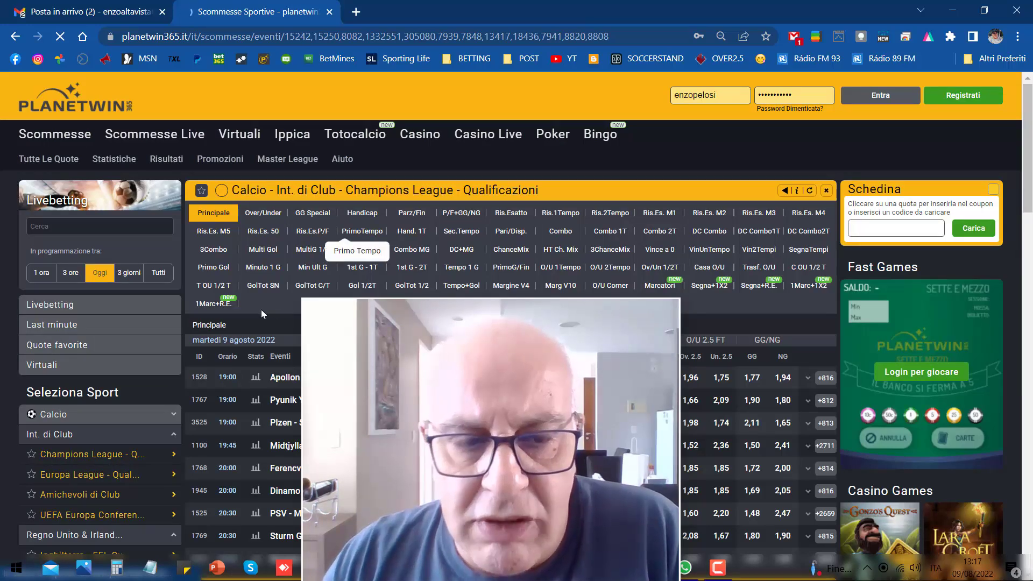
click(202, 233)
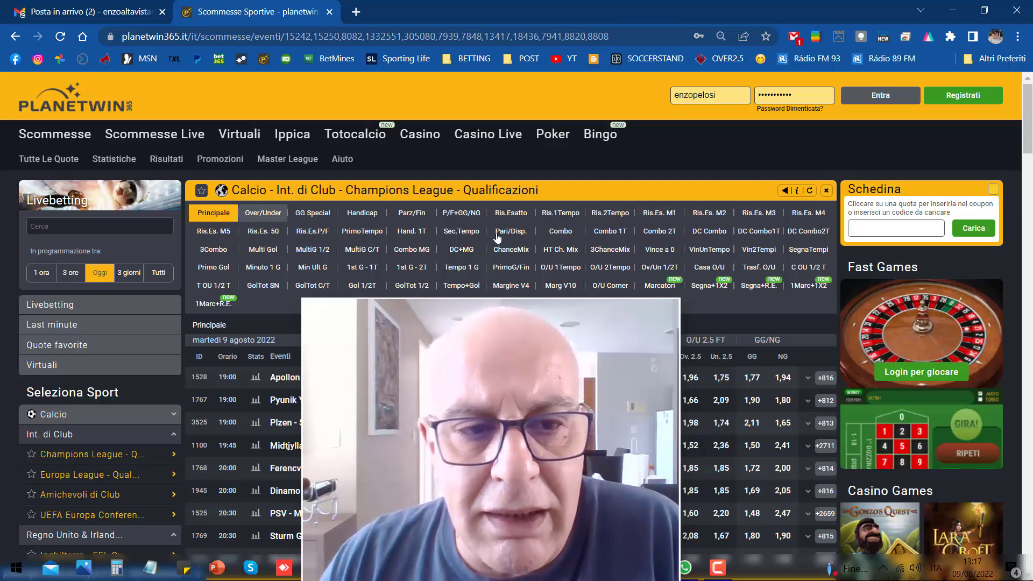
Show the Ris.Esatto Multi1 exact-score odds for the listed matches
click(654, 214)
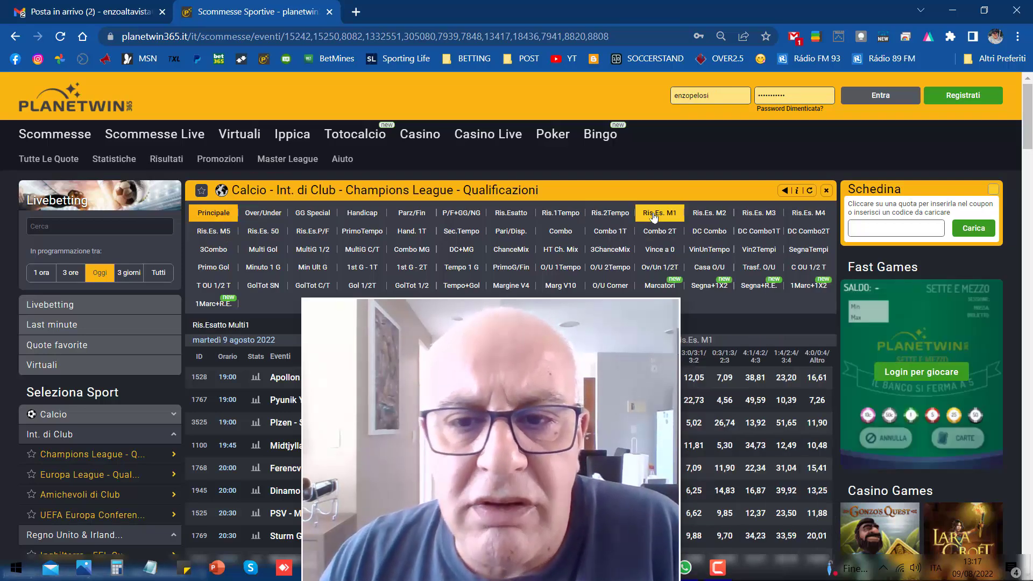
scroll(534, 280, down, 5)
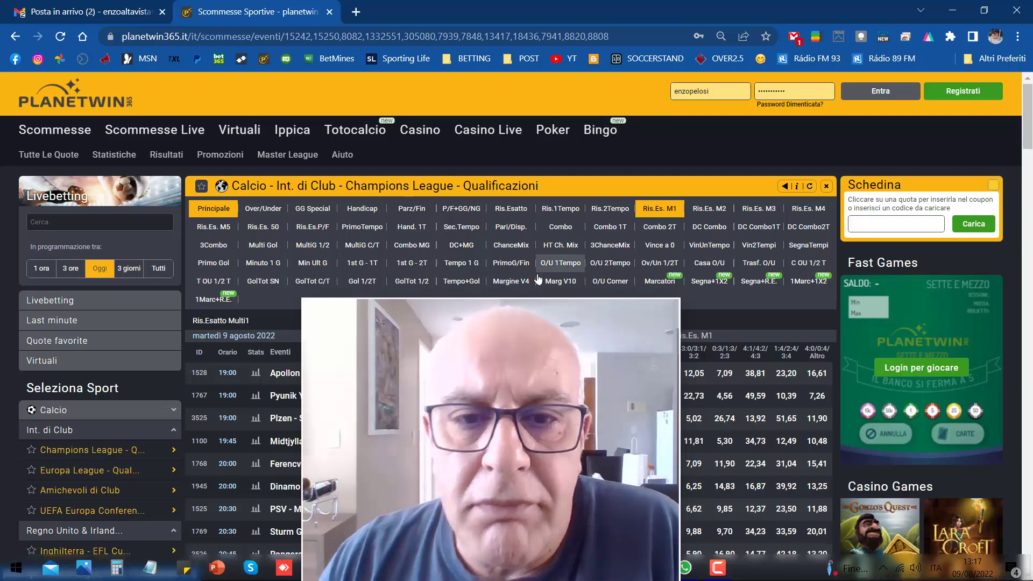
scroll(534, 278, down, 5)
scroll(534, 278, down, 2)
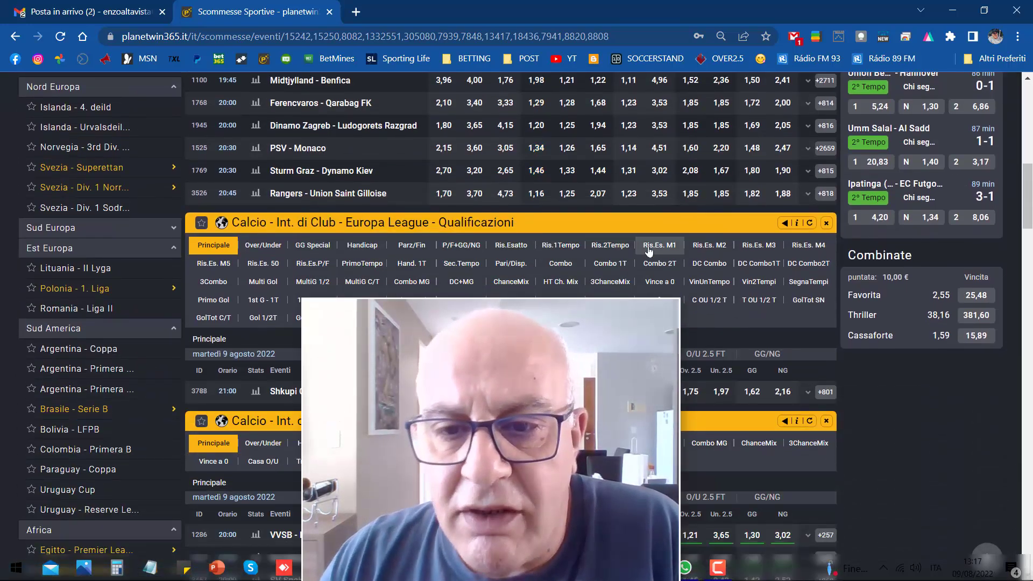
scroll(540, 277, down, 3)
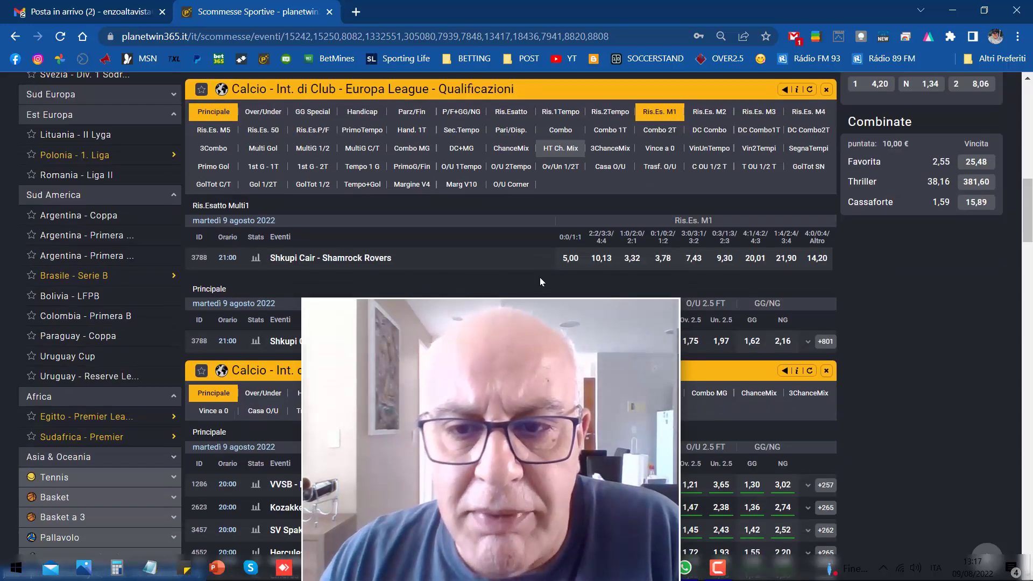
scroll(541, 277, down, 2)
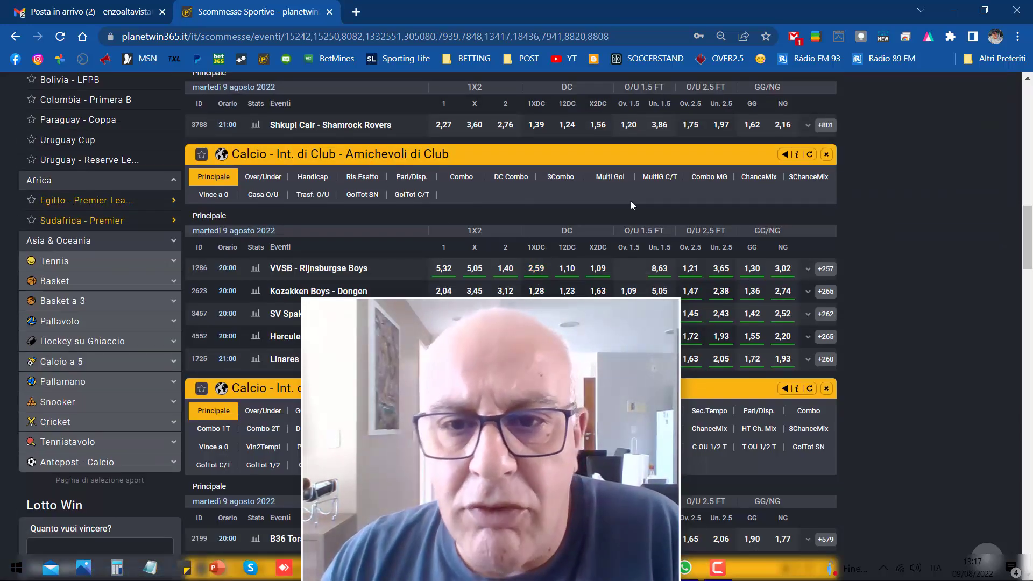
Close the Amichevoli di Club and Europa Conference League sections and change the EFL Cup odds market
click(827, 155)
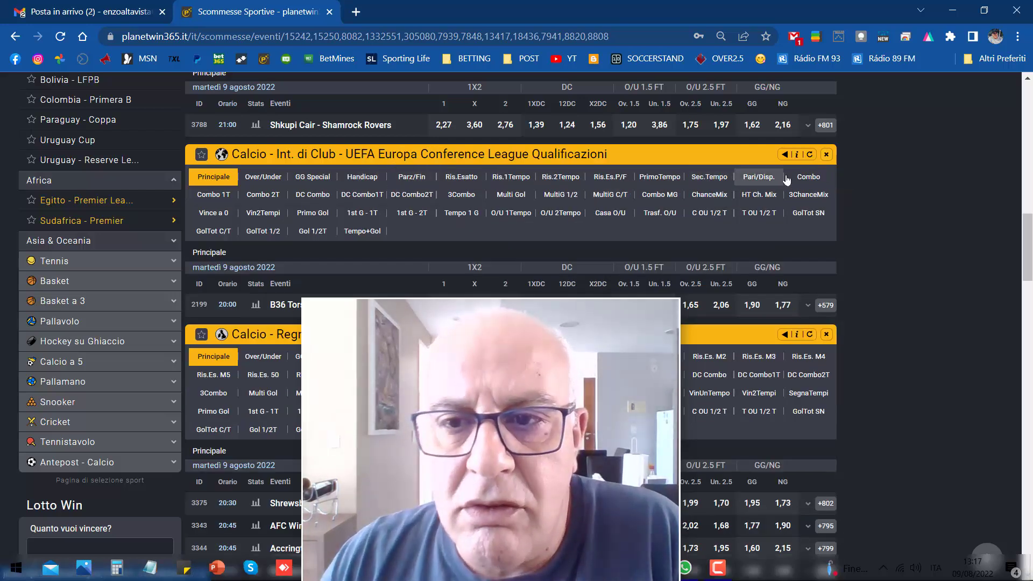
click(827, 156)
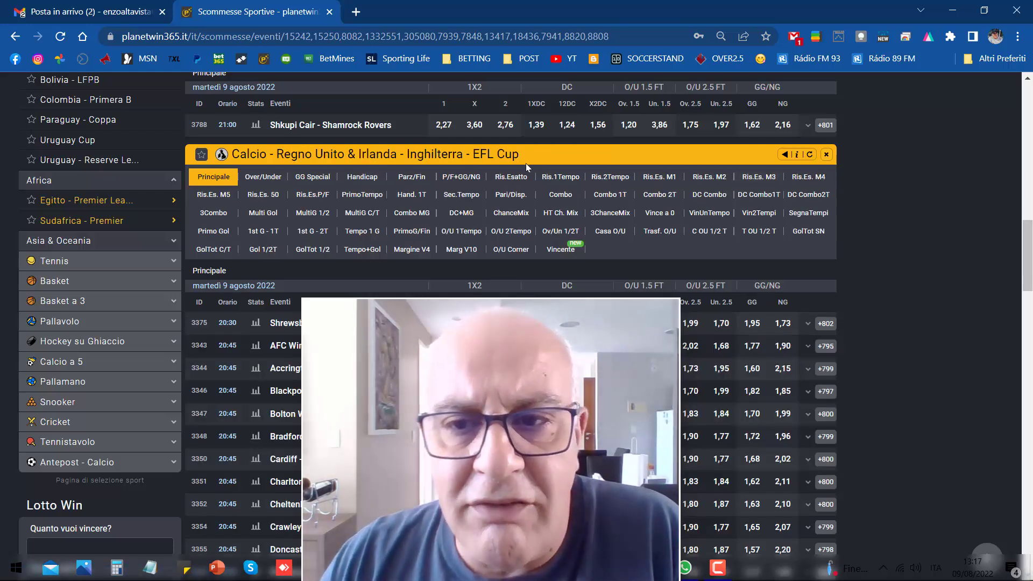
click(586, 210)
scroll(517, 243, down, 10)
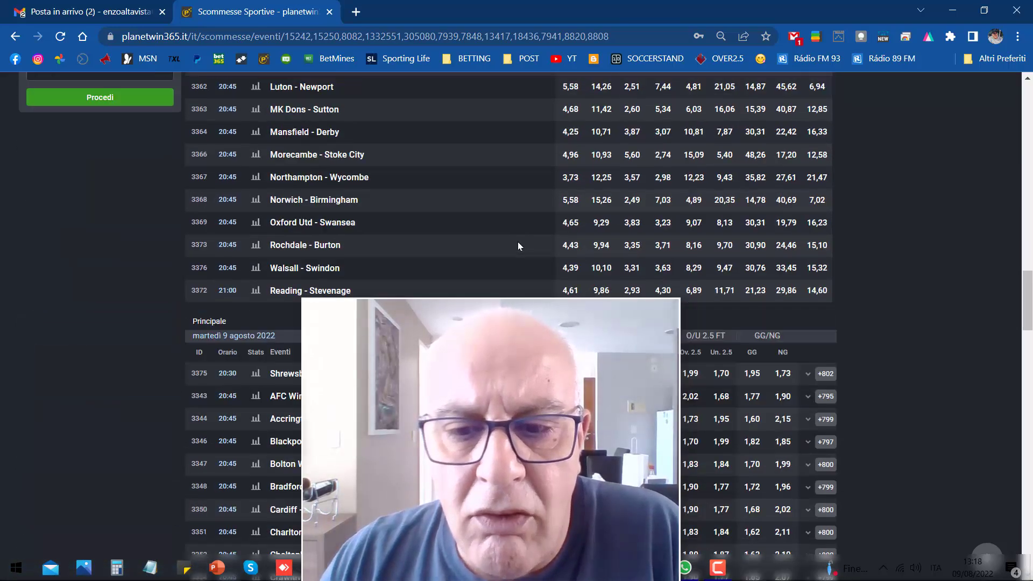
scroll(500, 242, down, 6)
scroll(469, 239, down, 4)
scroll(430, 234, down, 4)
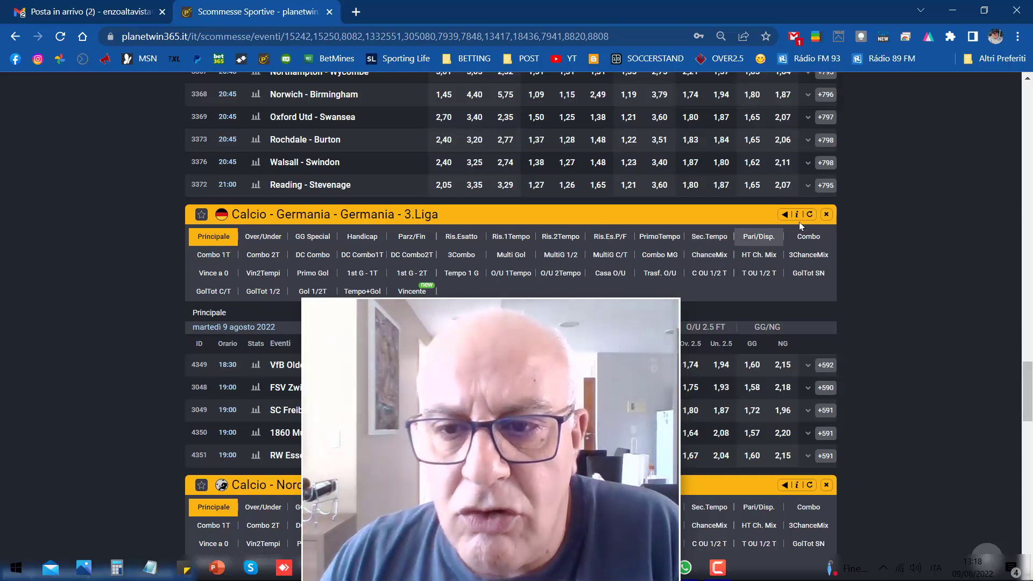
Remove the 3.Liga, Superettan, Div. 1 Norra, Polonia, Brasile, Egitto and Sudafrica sections
click(826, 215)
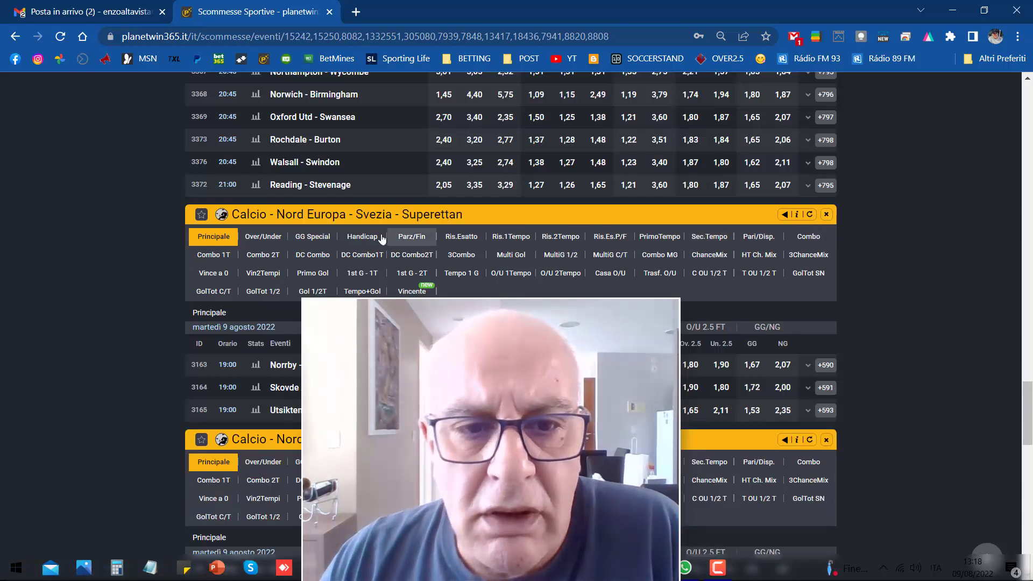
click(827, 215)
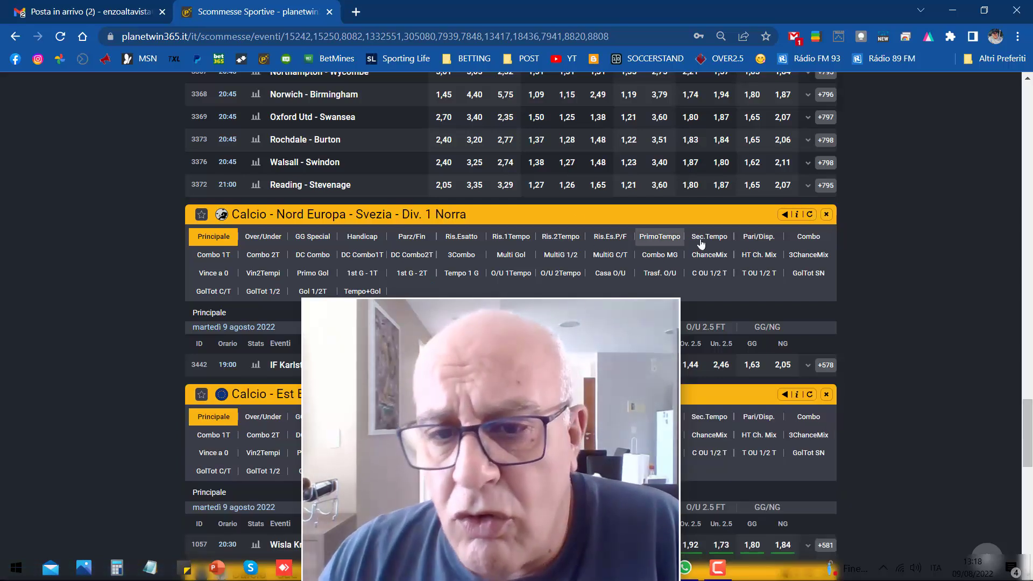
click(827, 215)
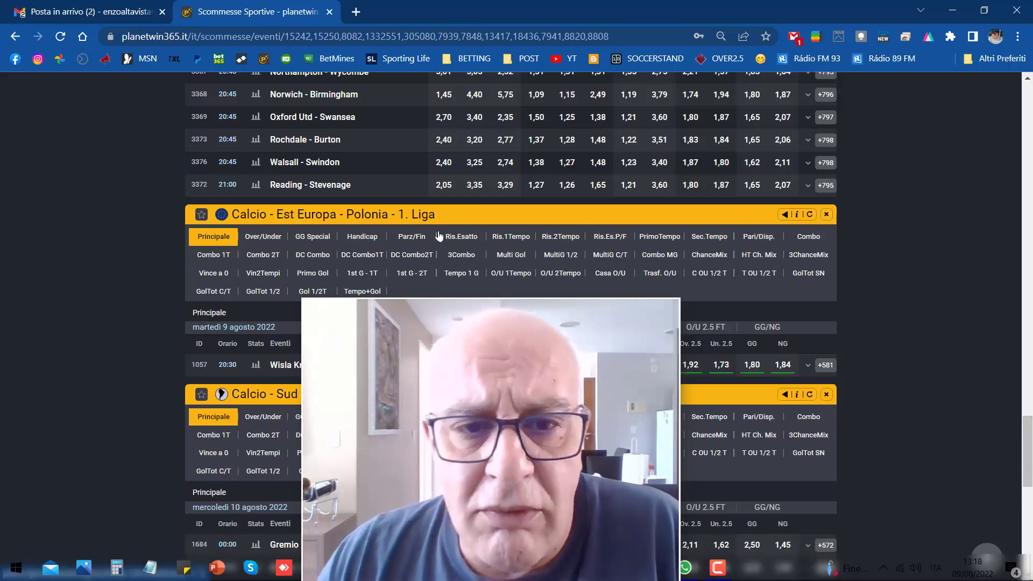
click(827, 214)
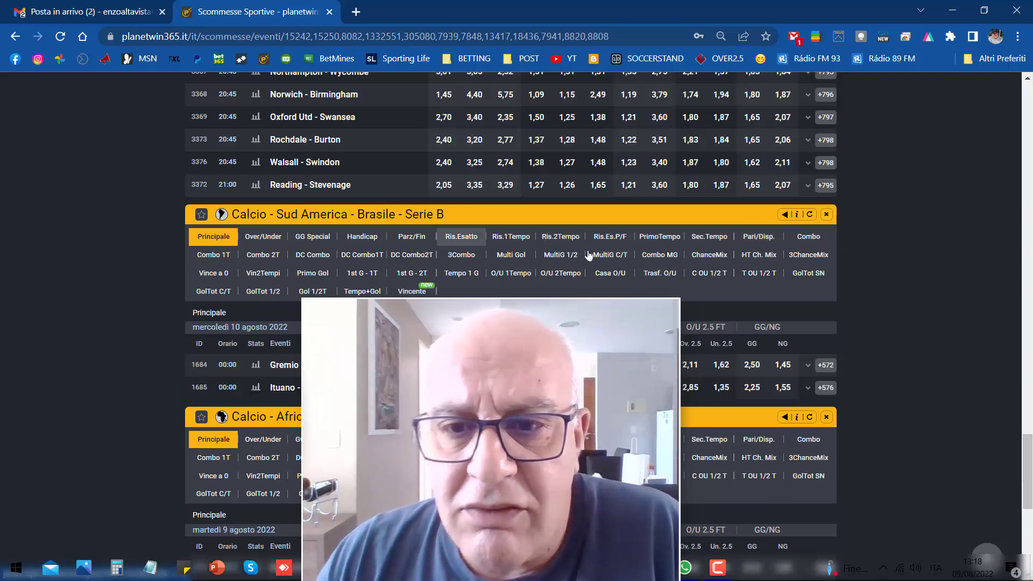
click(826, 215)
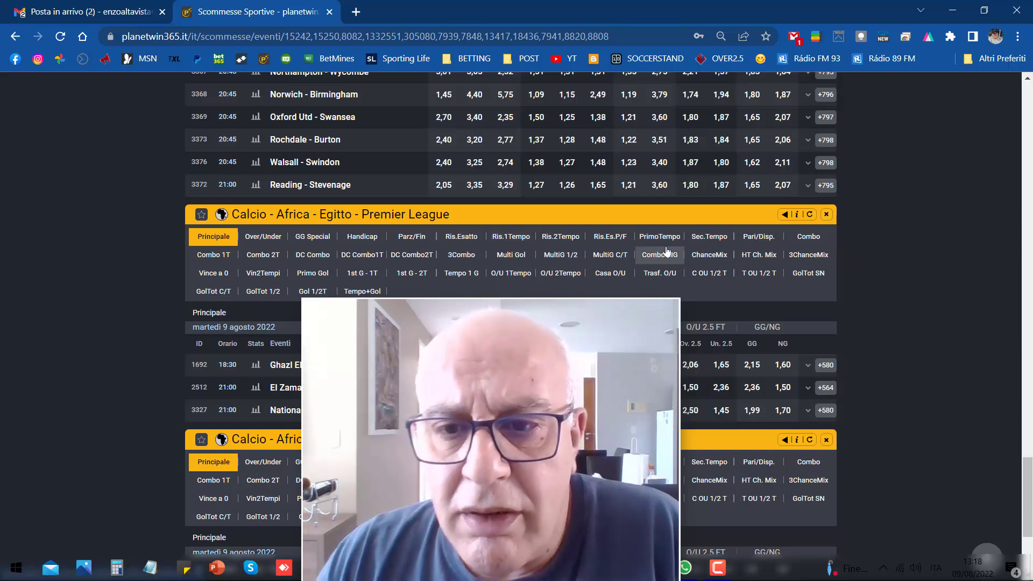
click(827, 215)
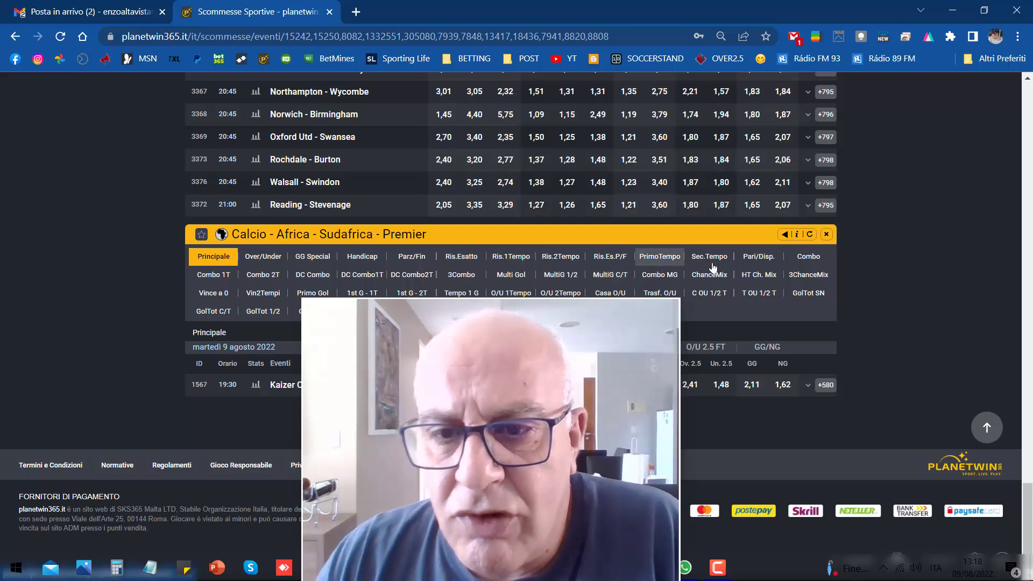
click(827, 234)
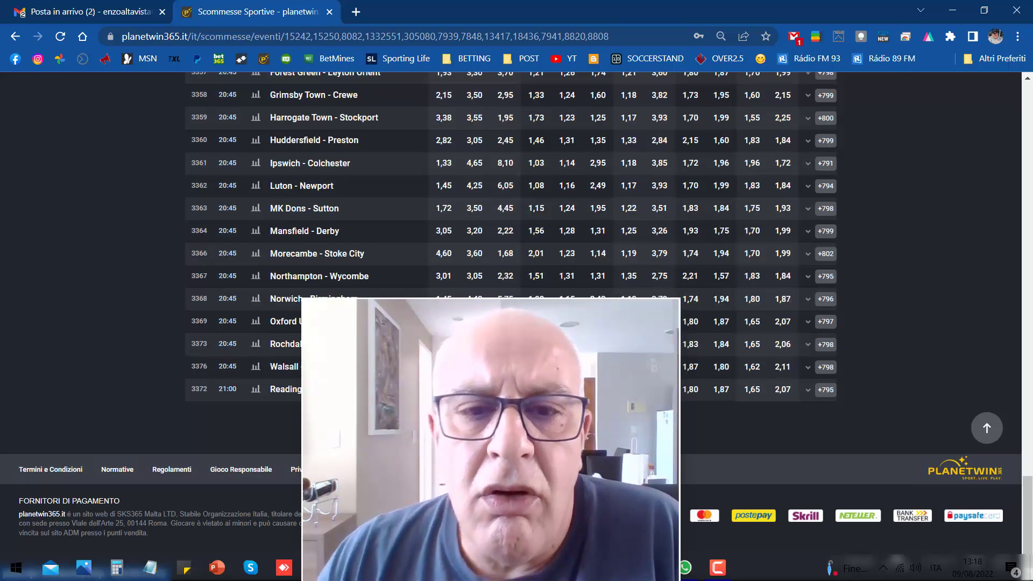
scroll(511, 323, up, 5)
scroll(512, 323, up, 5)
scroll(511, 323, up, 5)
scroll(512, 323, up, 5)
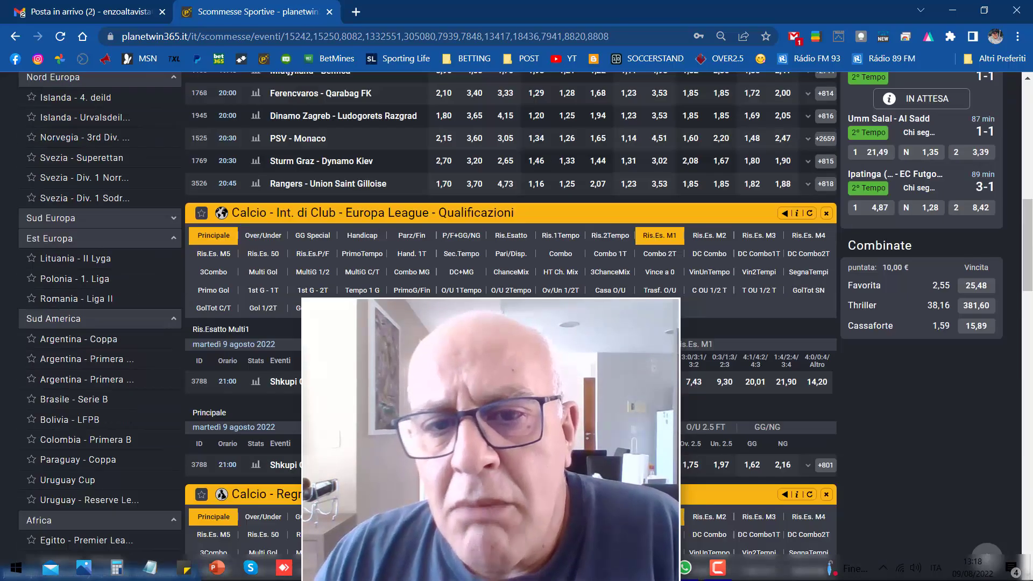
scroll(511, 323, up, 5)
scroll(511, 323, up, 5)
scroll(512, 322, up, 5)
scroll(512, 323, up, 3)
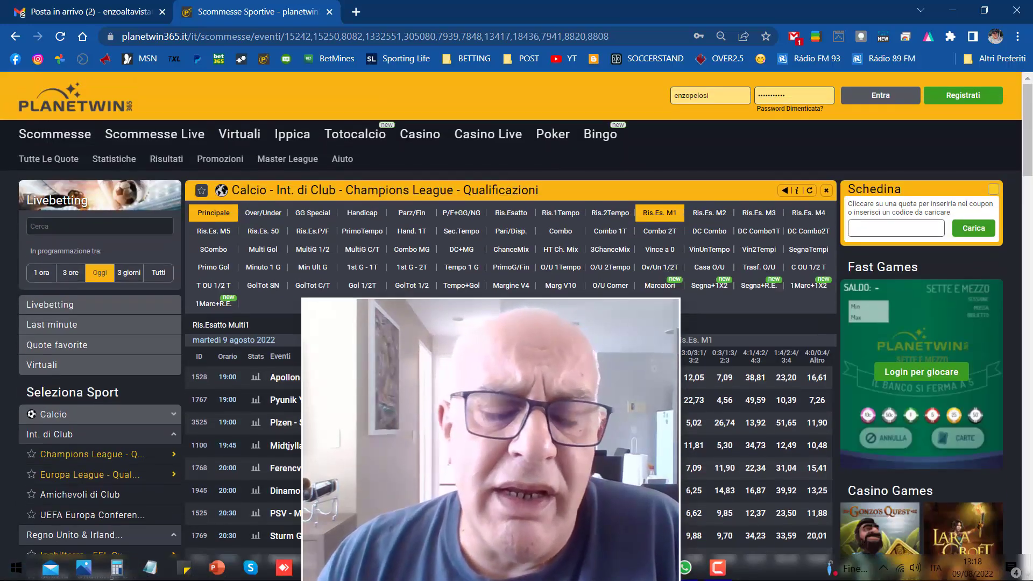
scroll(512, 323, down, 3)
scroll(512, 323, down, 4)
scroll(511, 323, down, 2)
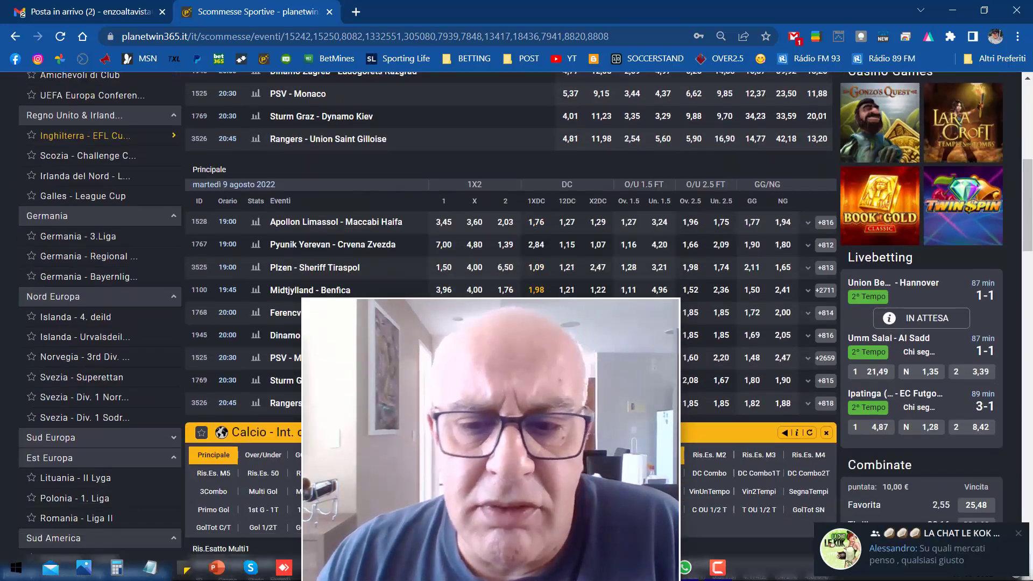
scroll(511, 323, down, 3)
scroll(512, 323, down, 1)
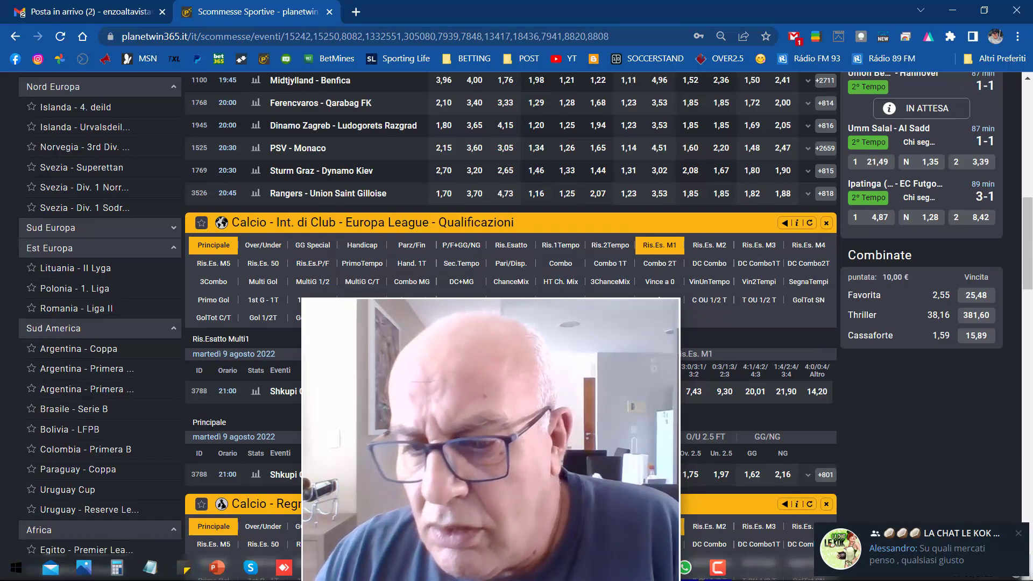
scroll(511, 323, up, 10)
scroll(512, 322, up, 4)
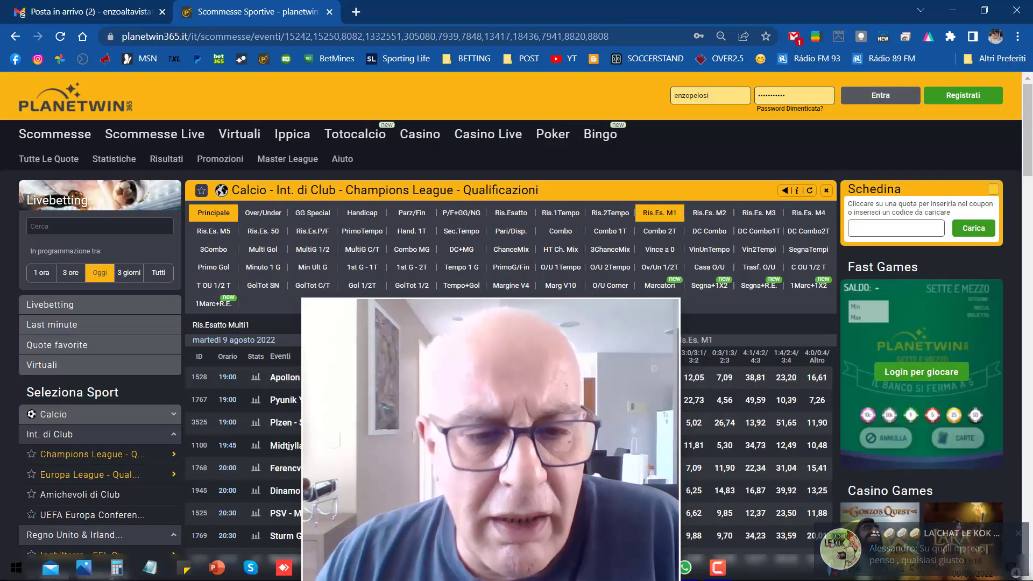
scroll(511, 323, down, 3)
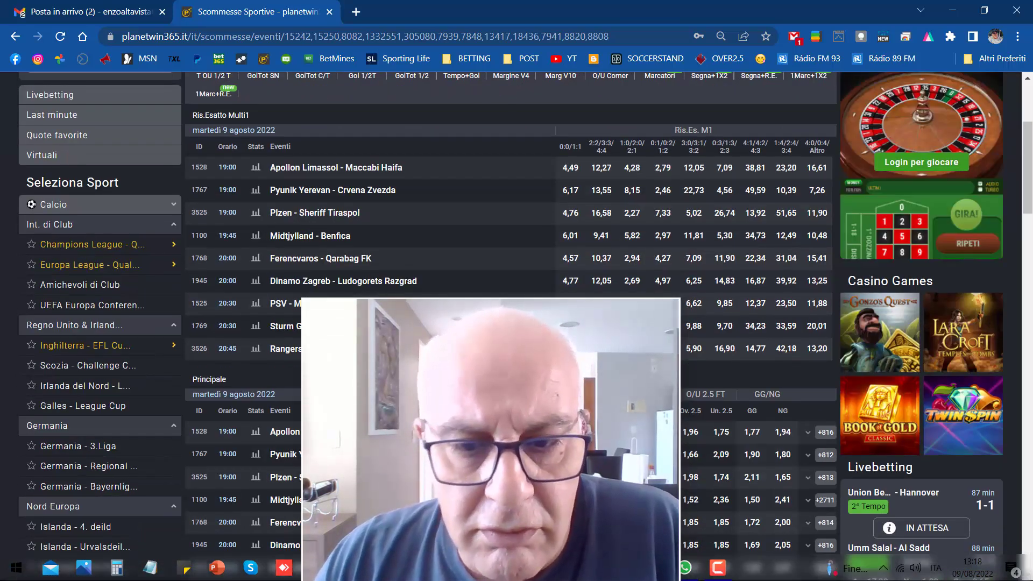
scroll(512, 323, up, 3)
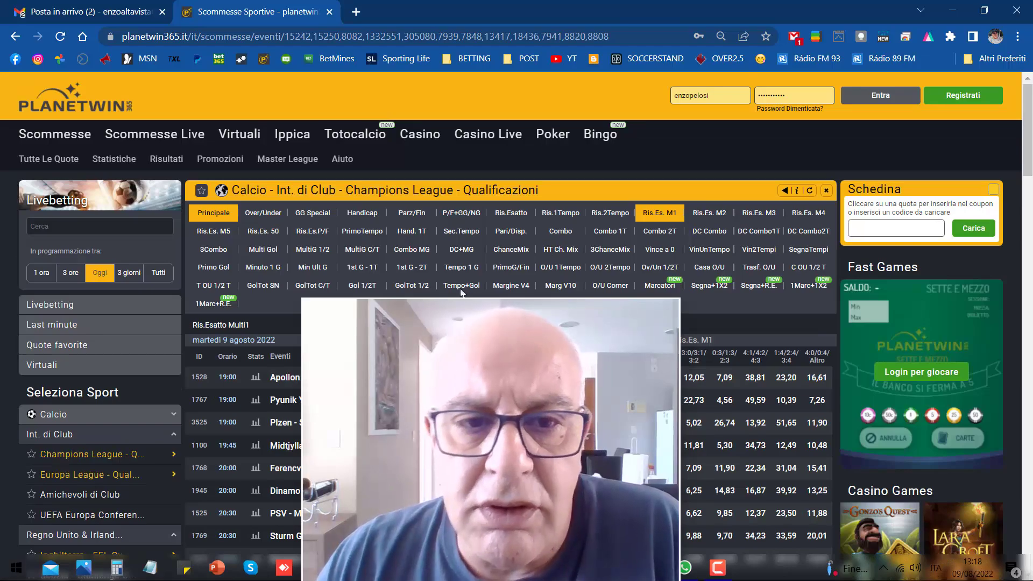
Drag-select the odds listing from the Champions League heading to the end of the final EFL Cup row
scroll(289, 210, down, 5)
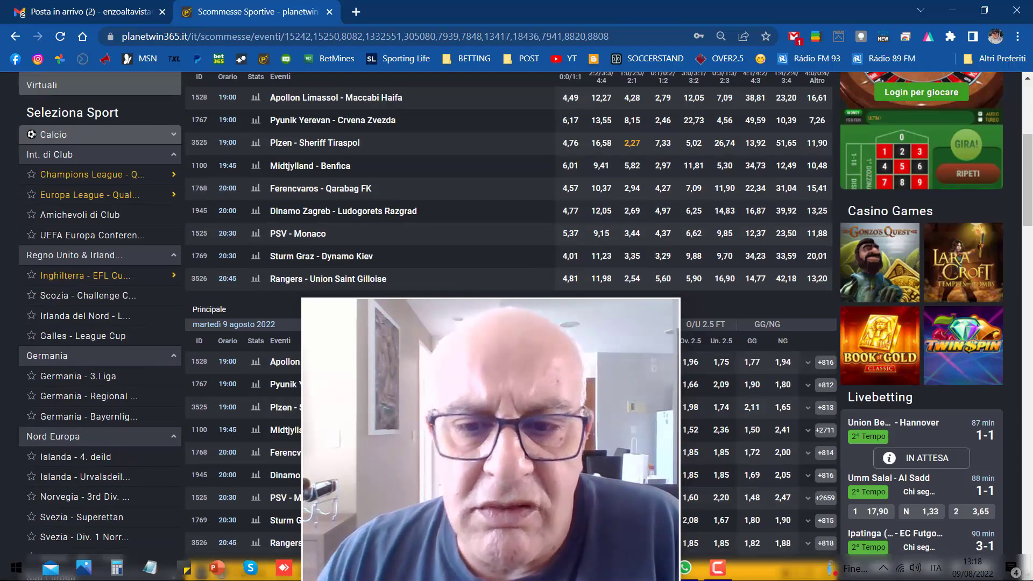
scroll(289, 210, down, 6)
scroll(289, 209, down, 5)
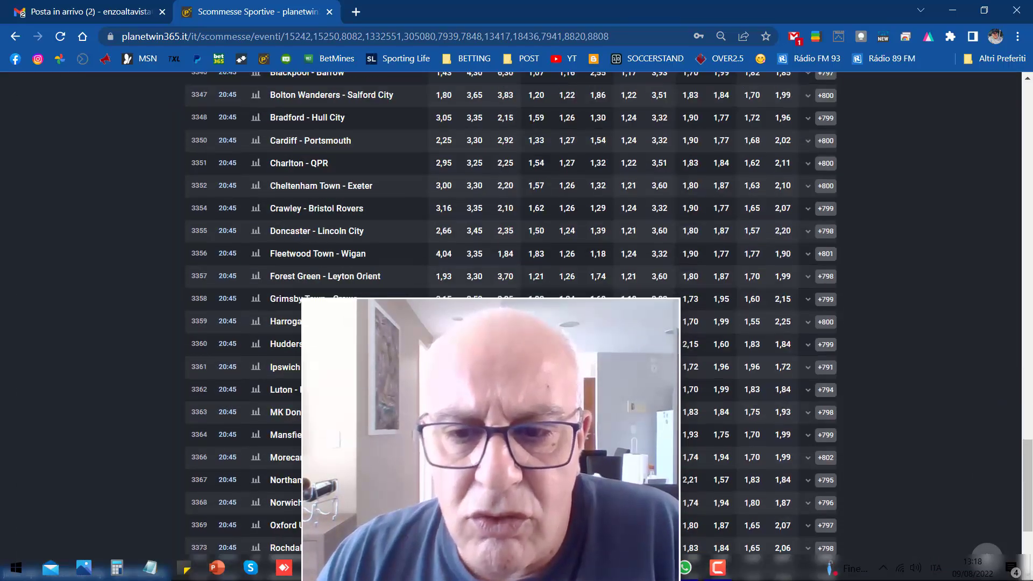
scroll(511, 323, down, 1)
scroll(233, 193, up, 8)
scroll(233, 192, up, 9)
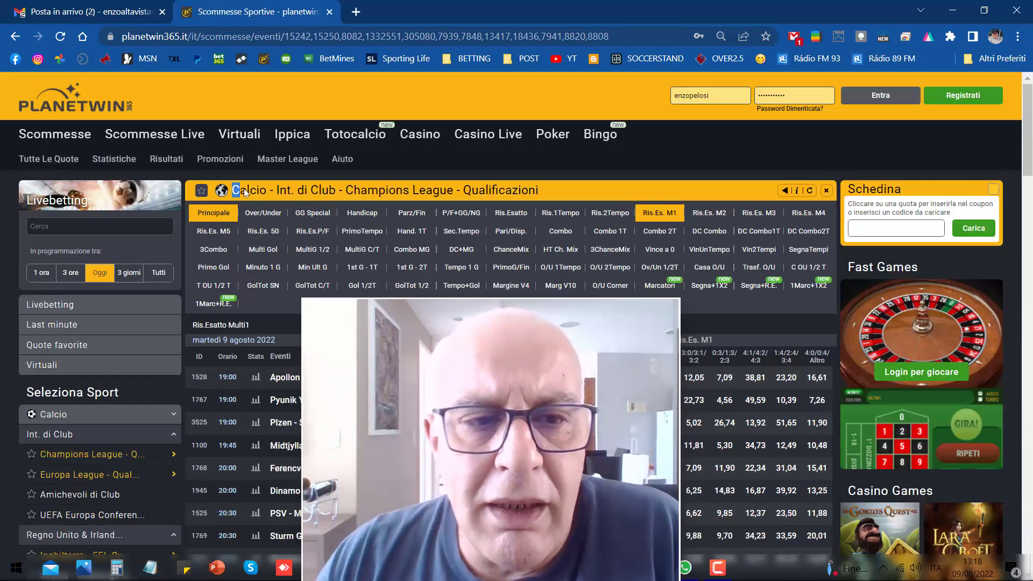
drag(235, 193, 258, 425)
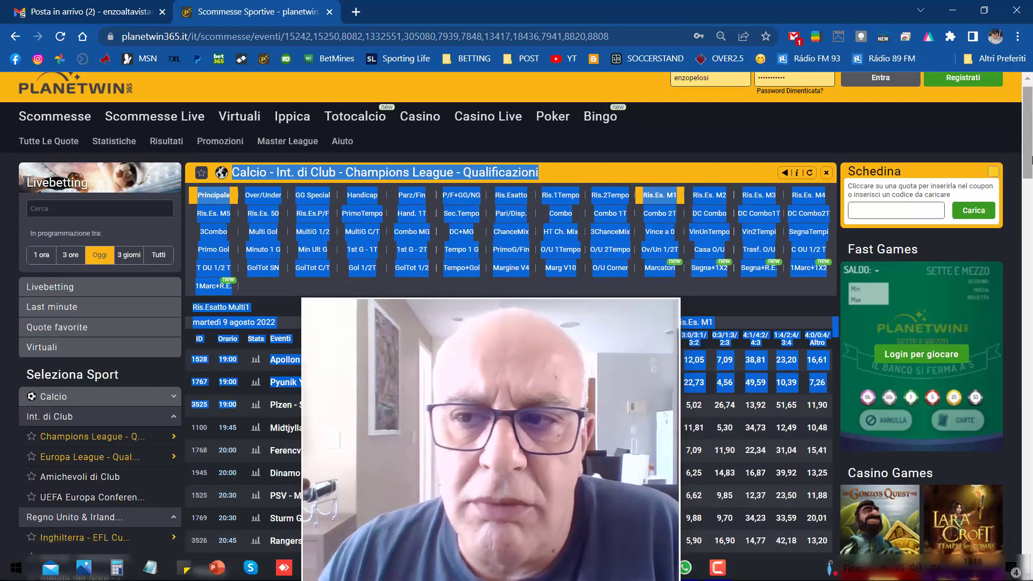
drag(1028, 129, 1032, 511)
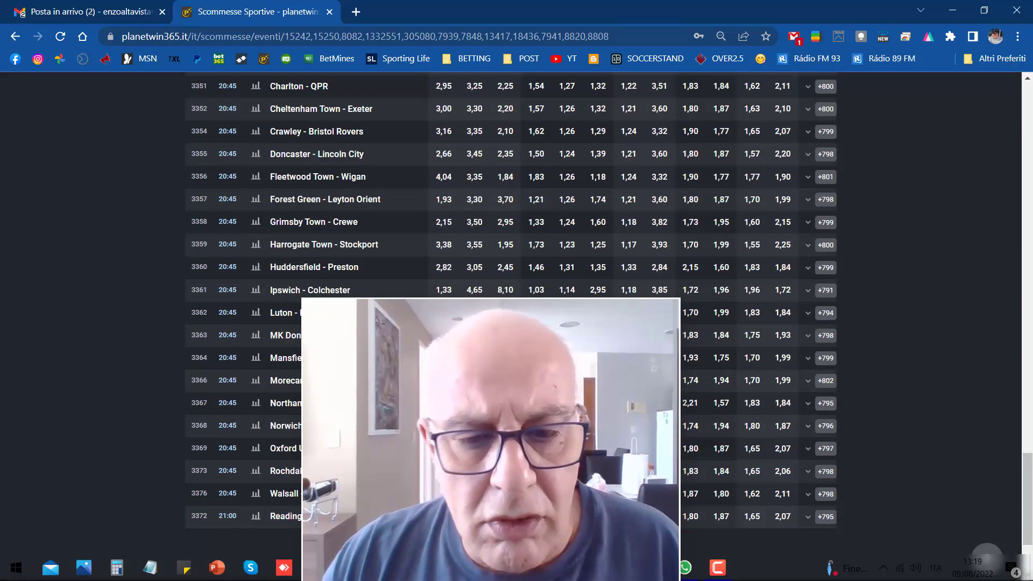
shift+click(239, 471)
shift+click(779, 518)
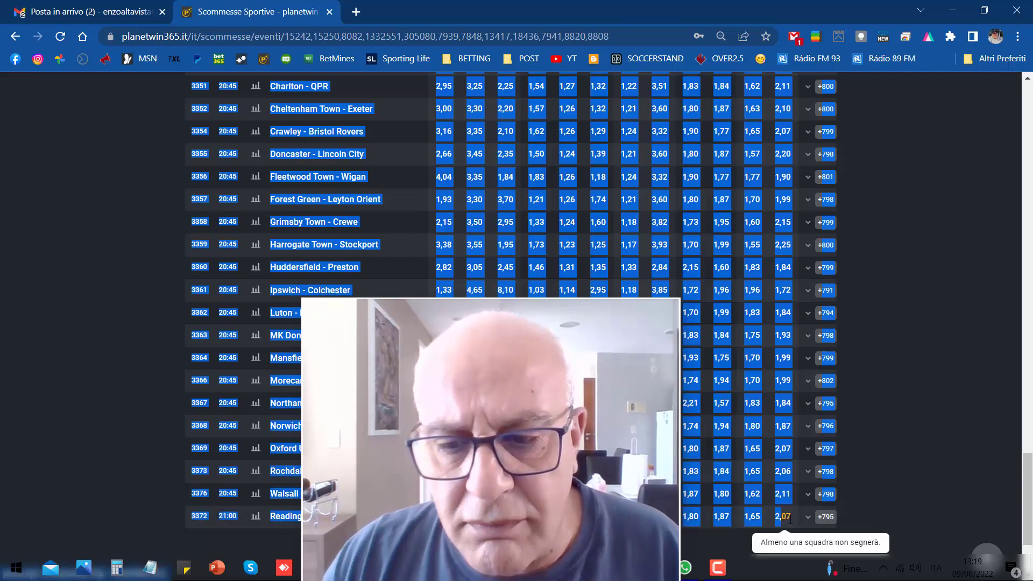
shift+click(825, 517)
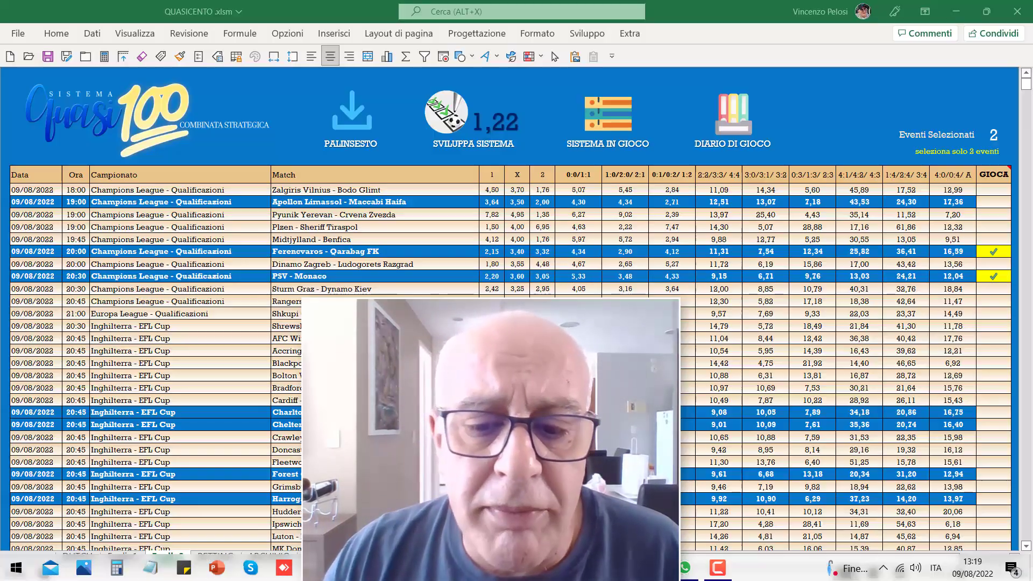
Switch back to QUASICENTO.xlsm in Excel and scroll through the match sheet
key(alt+Tab)
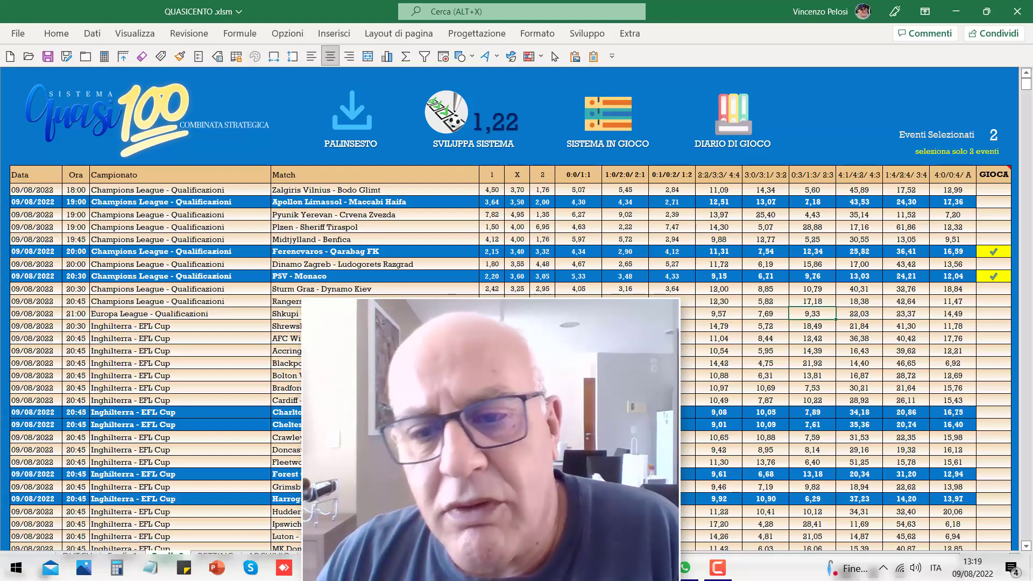
scroll(807, 323, down, 1)
scroll(807, 323, down, 4)
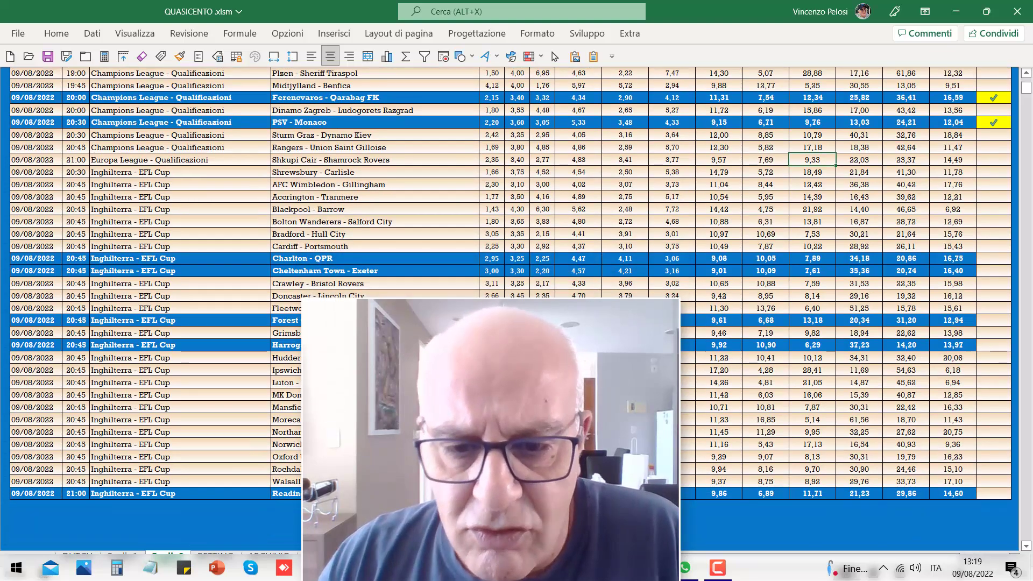
scroll(807, 322, up, 1)
scroll(807, 323, up, 3)
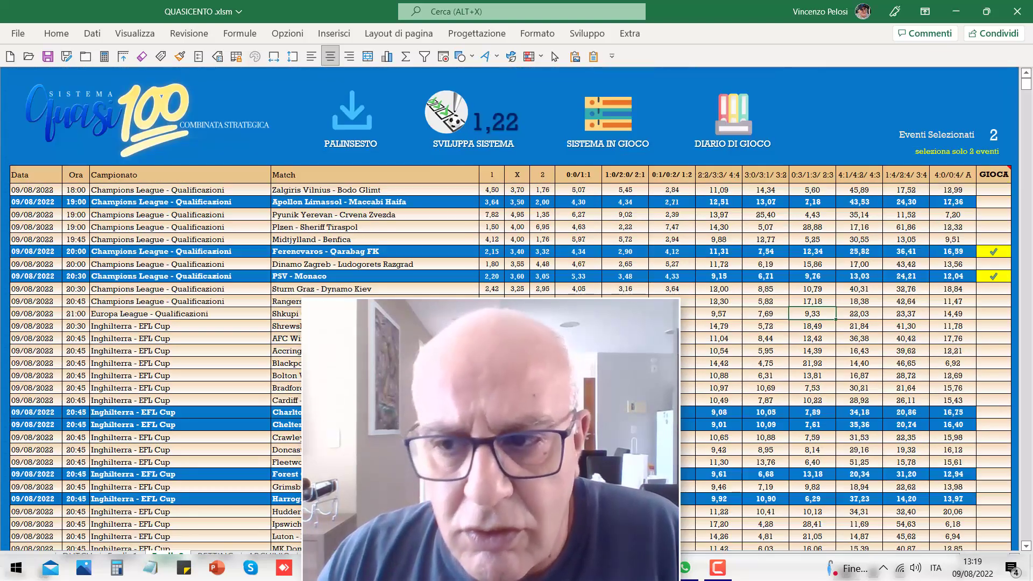
Import the copied odds with the PALINSESTO button and review the refreshed match rows
click(351, 133)
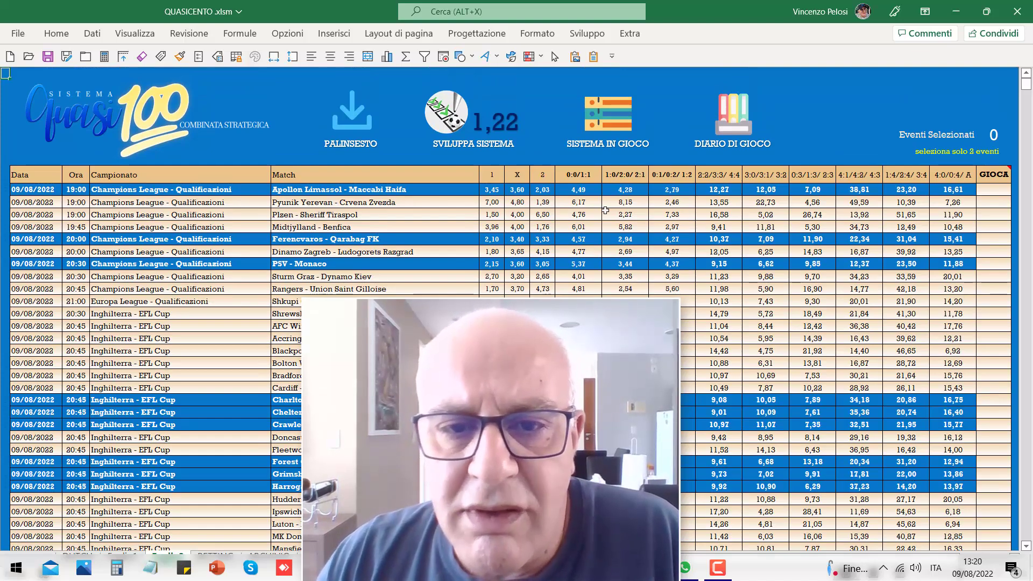
scroll(500, 276, down, 1)
scroll(500, 276, down, 3)
scroll(500, 276, down, 1)
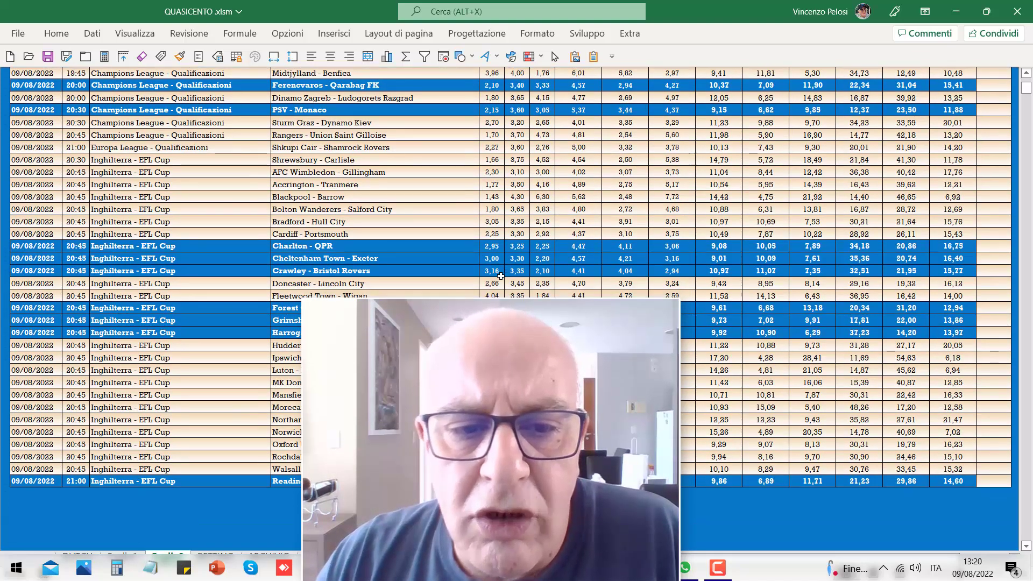
scroll(501, 276, up, 1)
scroll(501, 276, up, 1)
scroll(500, 277, up, 1)
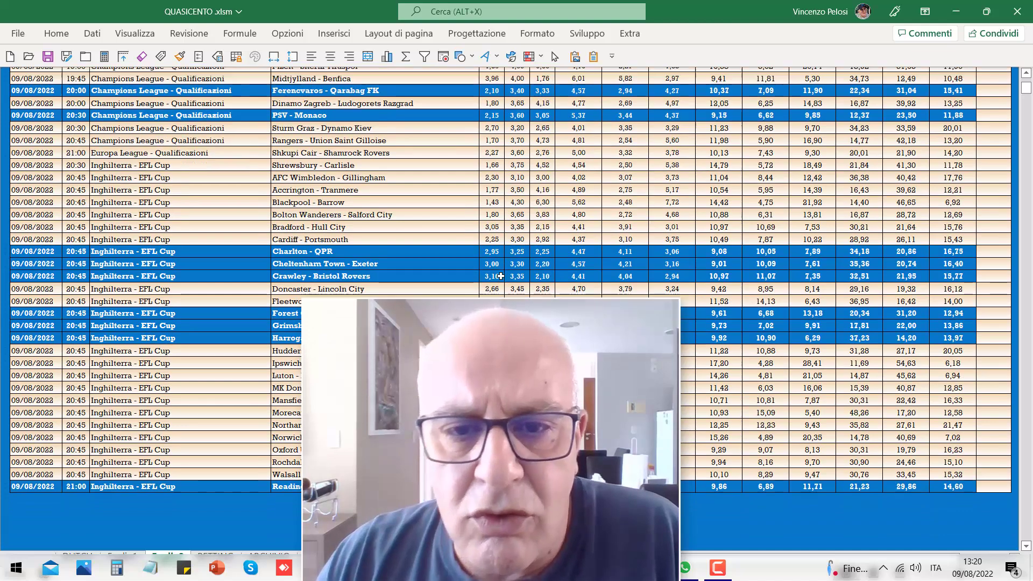
scroll(501, 276, up, 1)
scroll(500, 276, up, 1)
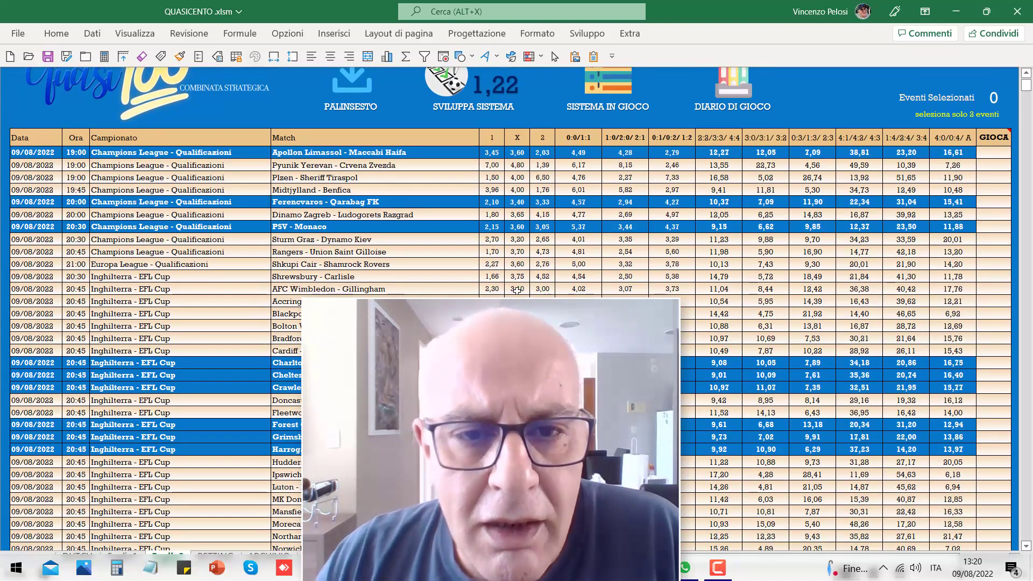
scroll(517, 291, up, 3)
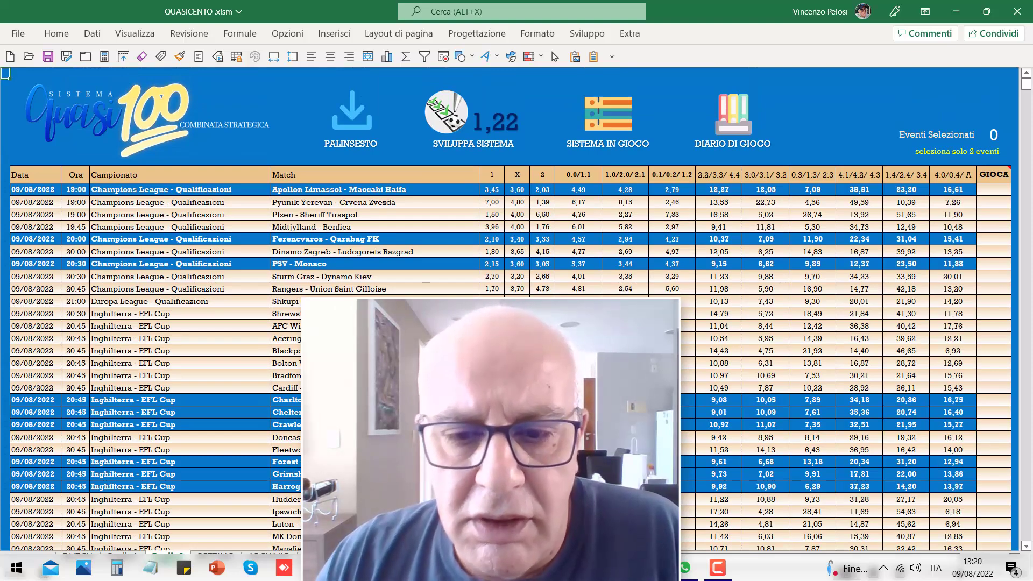
scroll(501, 276, down, 1)
scroll(500, 276, down, 1)
scroll(501, 276, down, 1)
scroll(500, 276, down, 1)
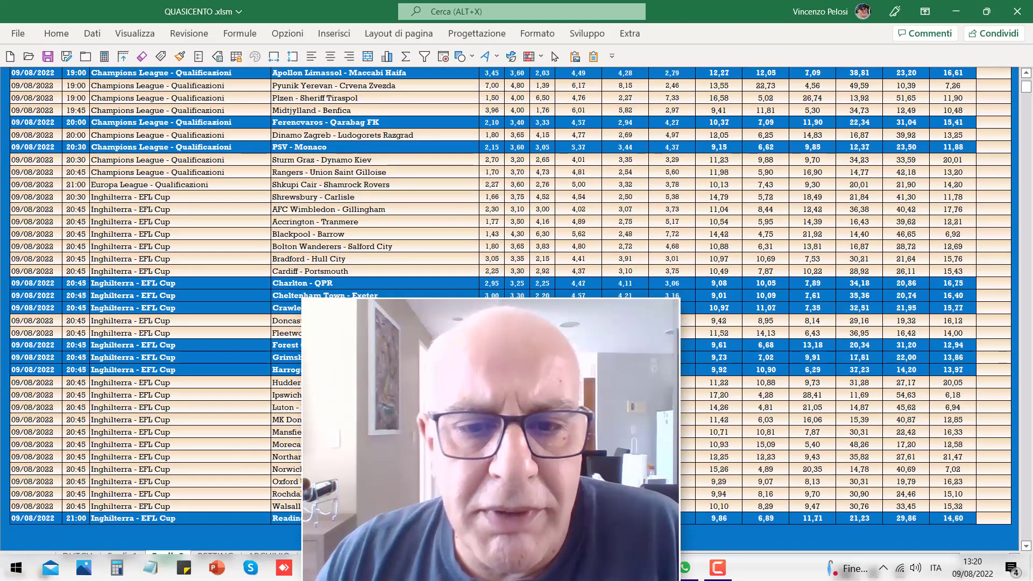
scroll(500, 276, up, 3)
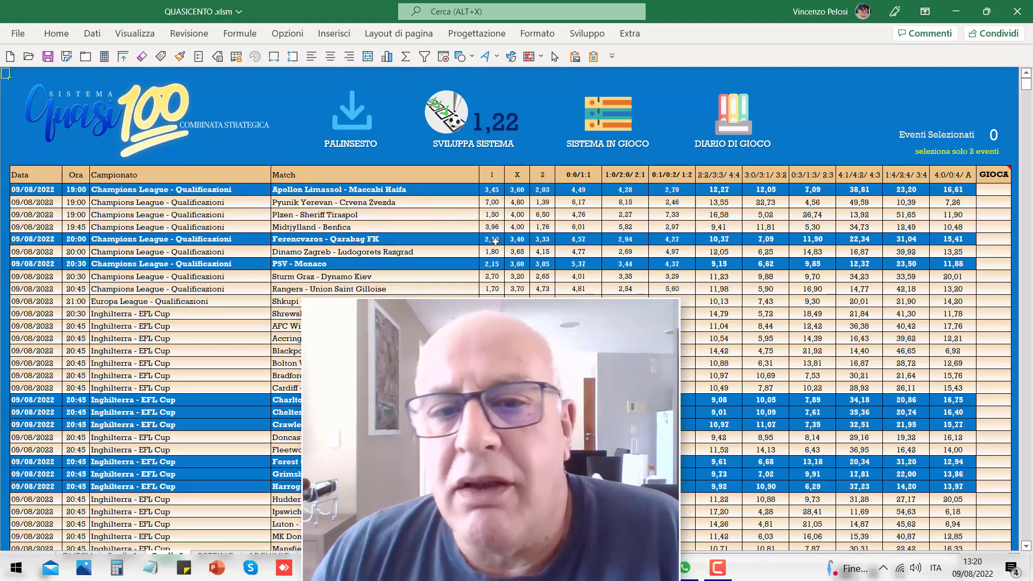
click(494, 176)
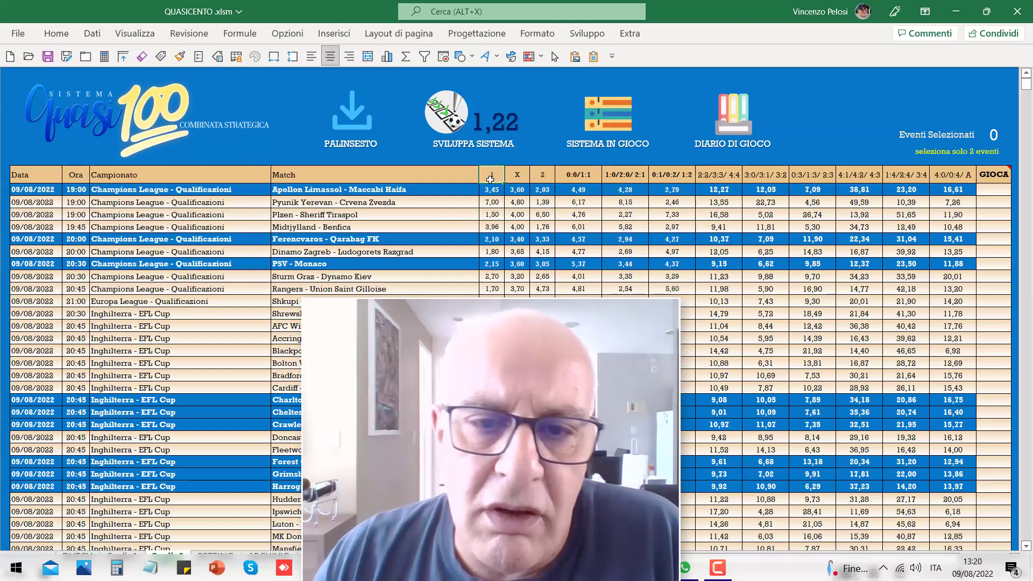
key(Right)
key(Right)
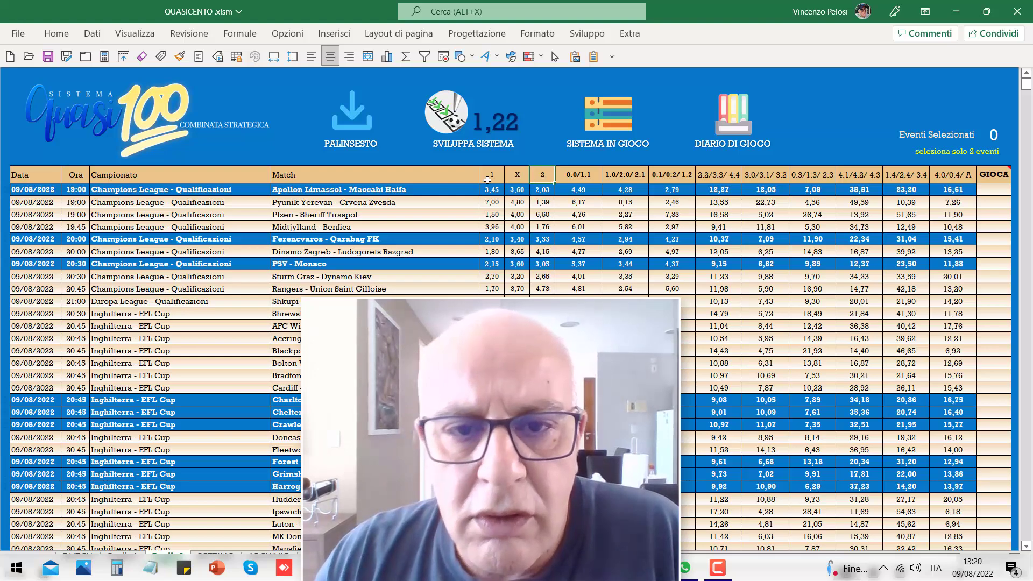
click(486, 179)
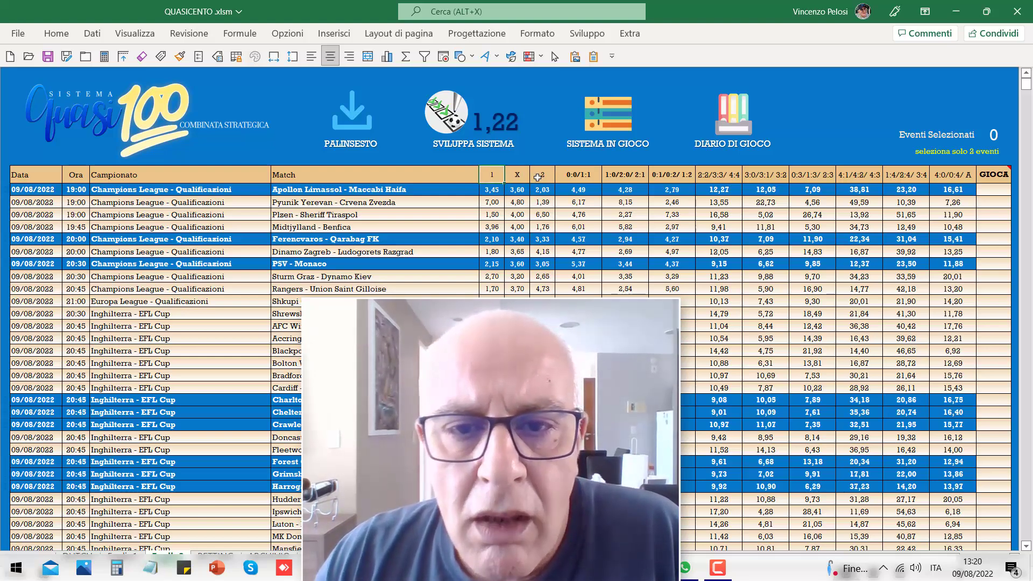
click(537, 177)
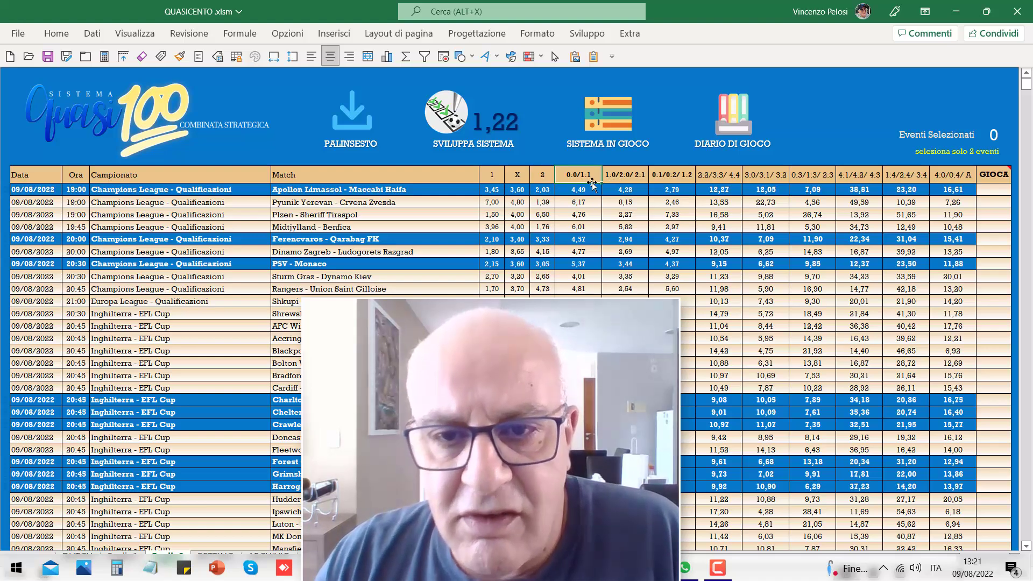
click(630, 181)
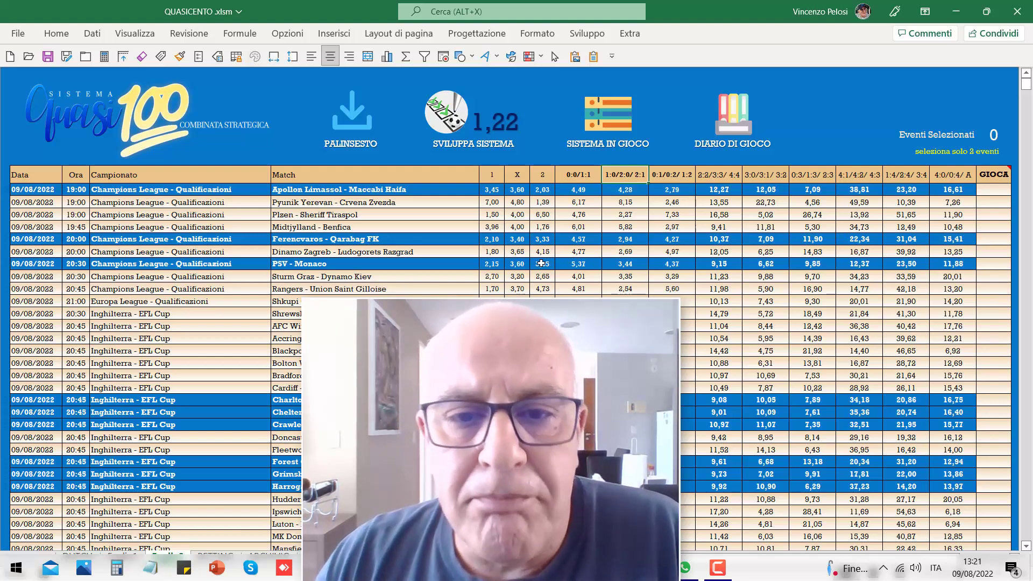
scroll(541, 263, down, 2)
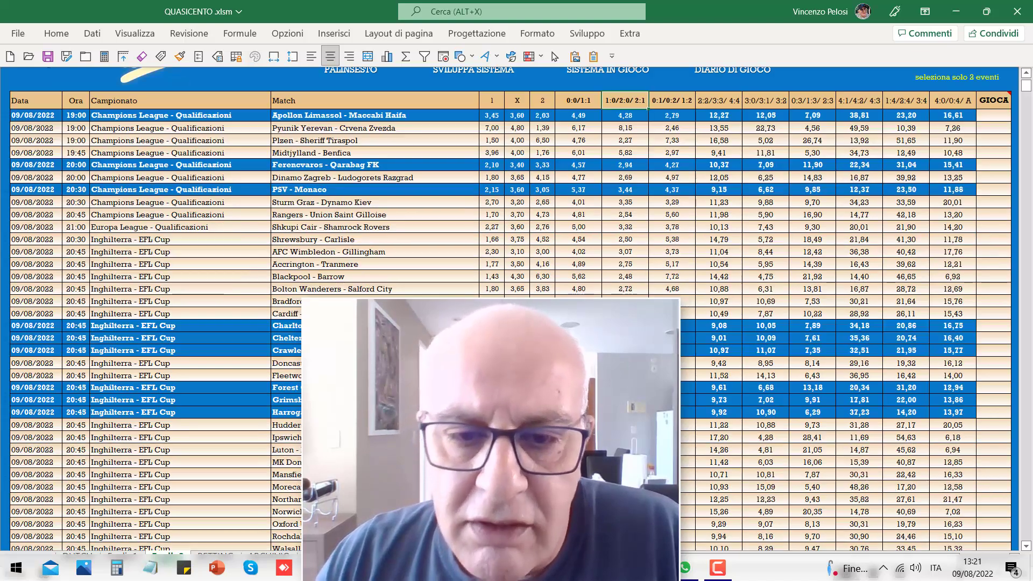
scroll(542, 263, down, 2)
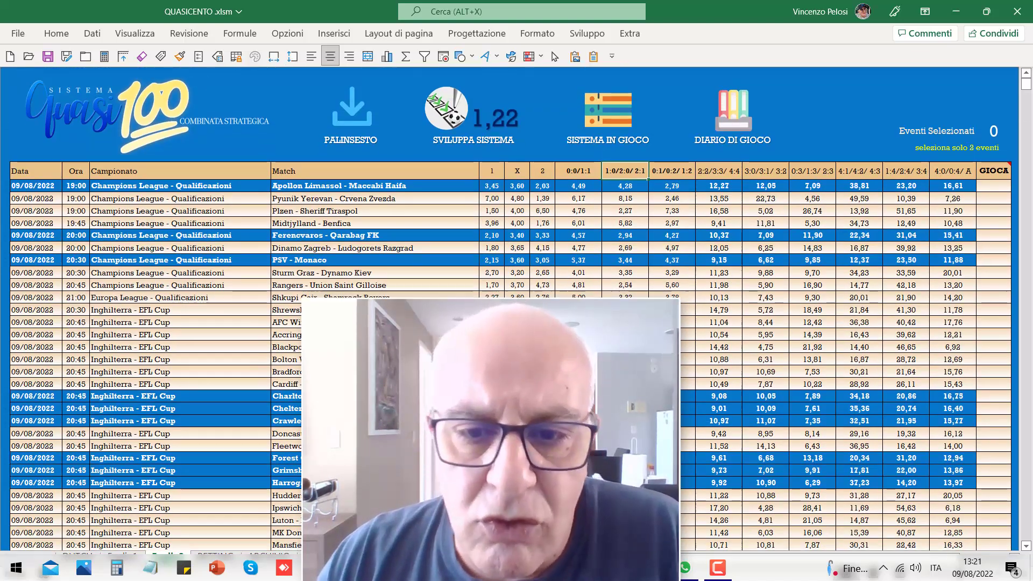
scroll(512, 307, down, 1)
scroll(511, 307, up, 2)
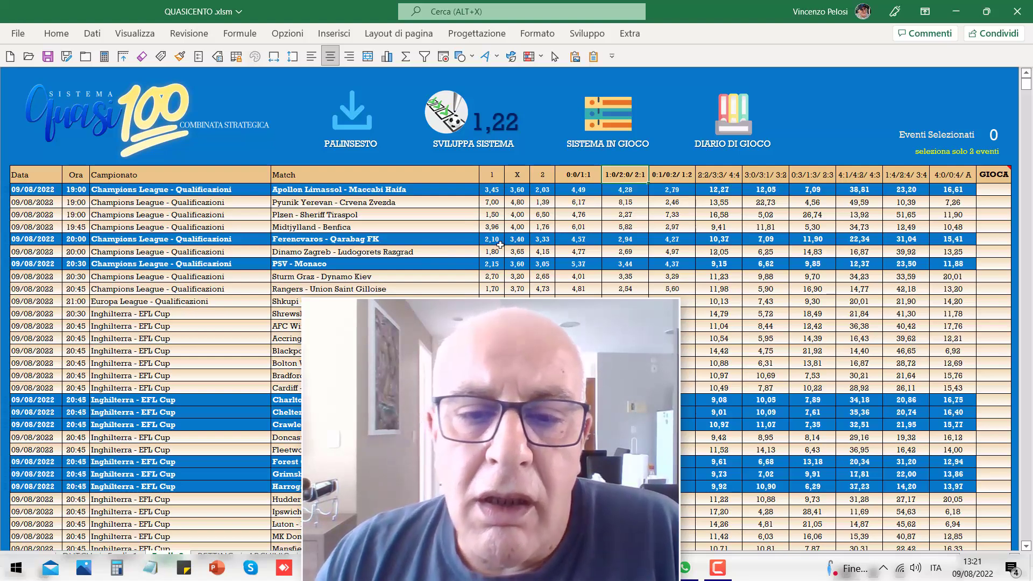
click(492, 241)
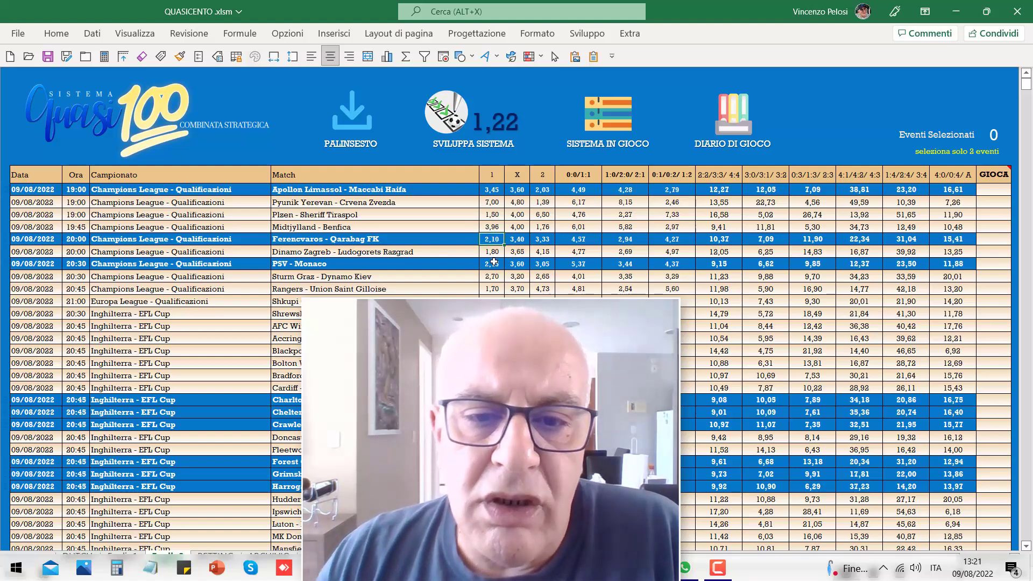
click(493, 264)
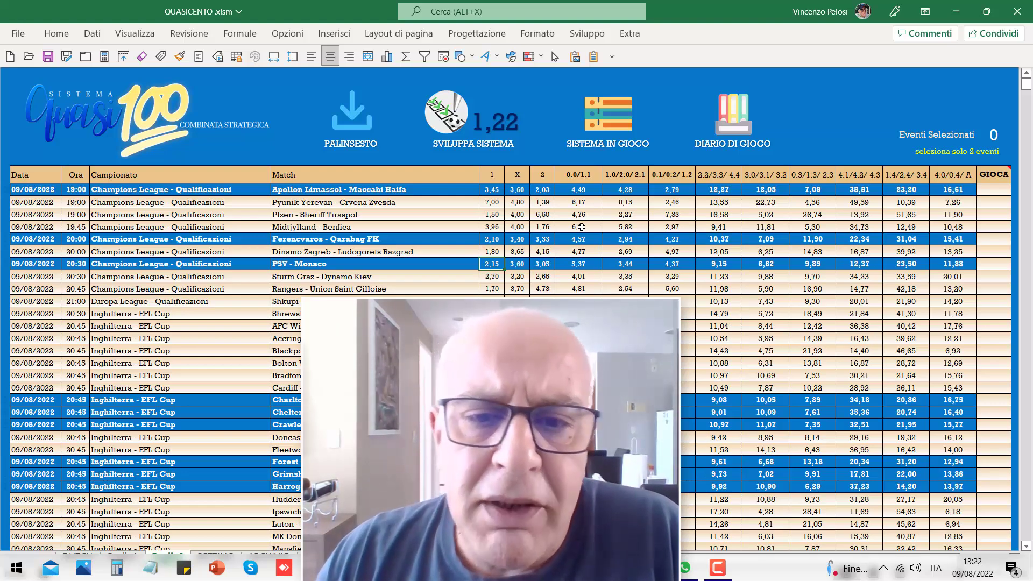
click(493, 237)
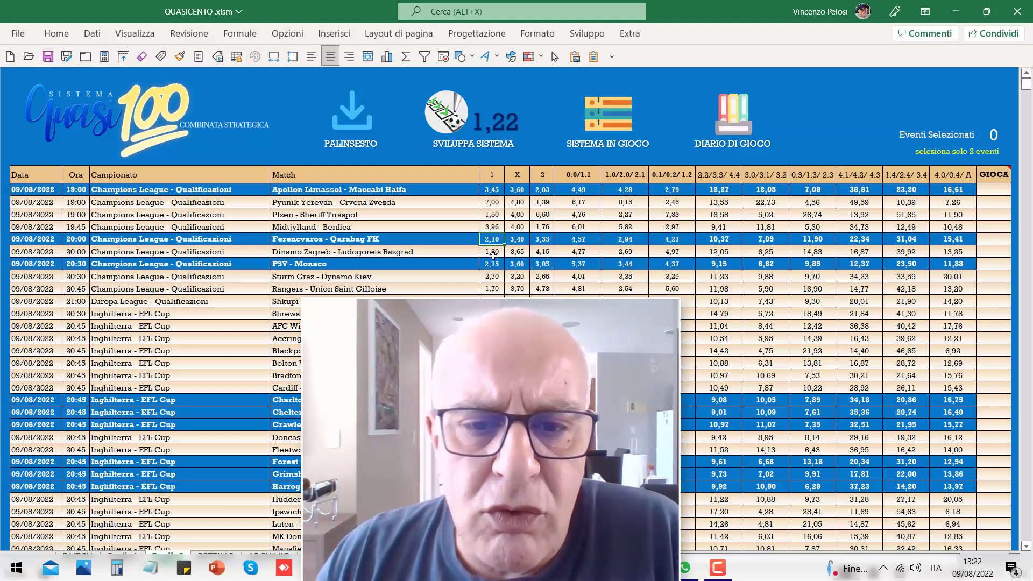
click(492, 262)
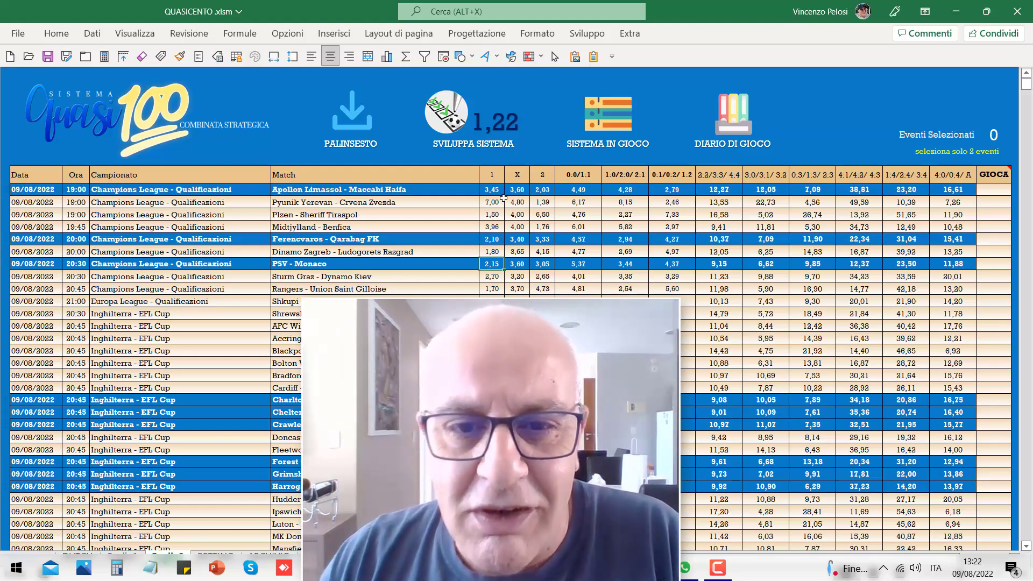
click(539, 180)
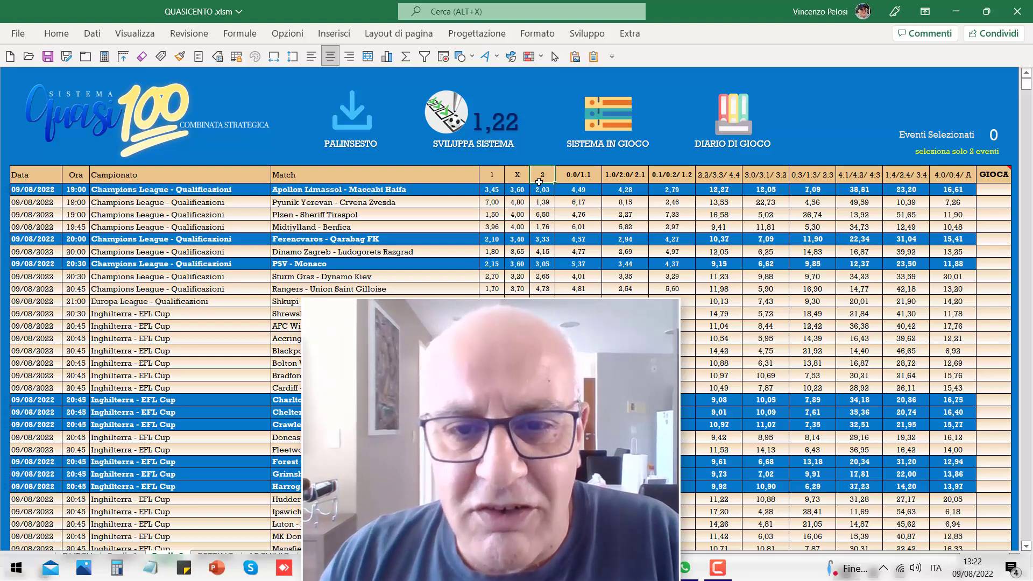
click(544, 240)
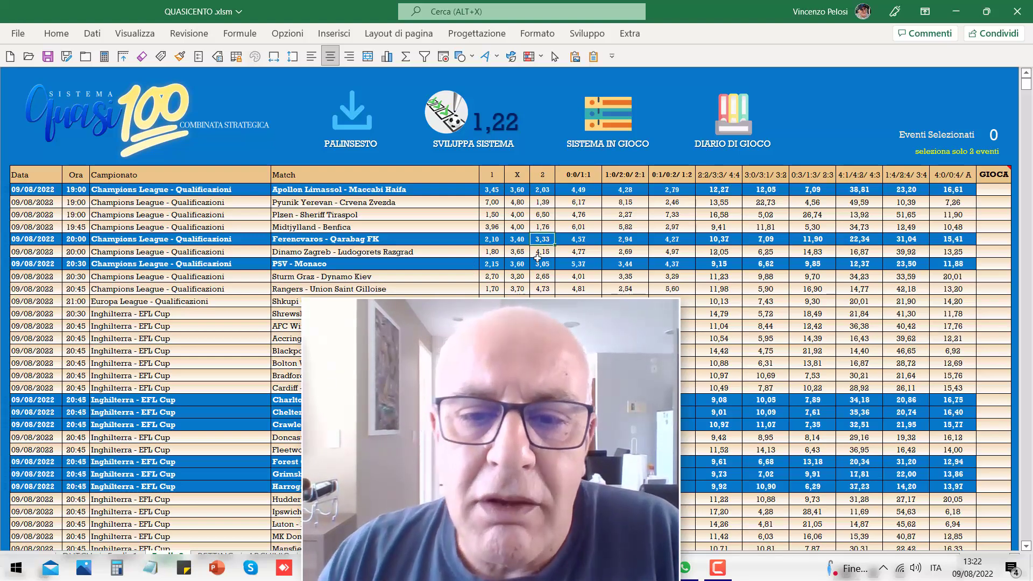
click(538, 261)
click(492, 239)
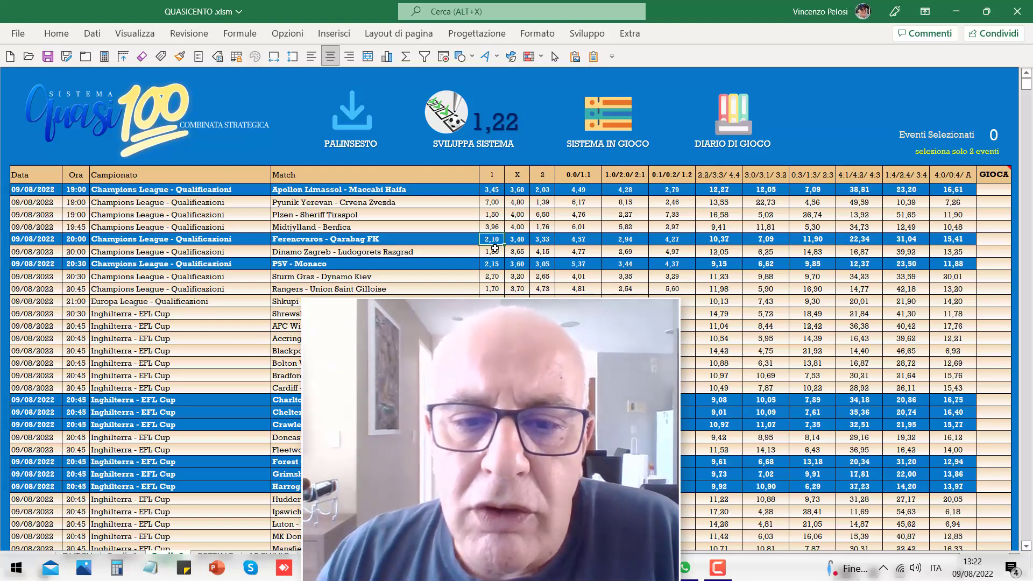
click(491, 264)
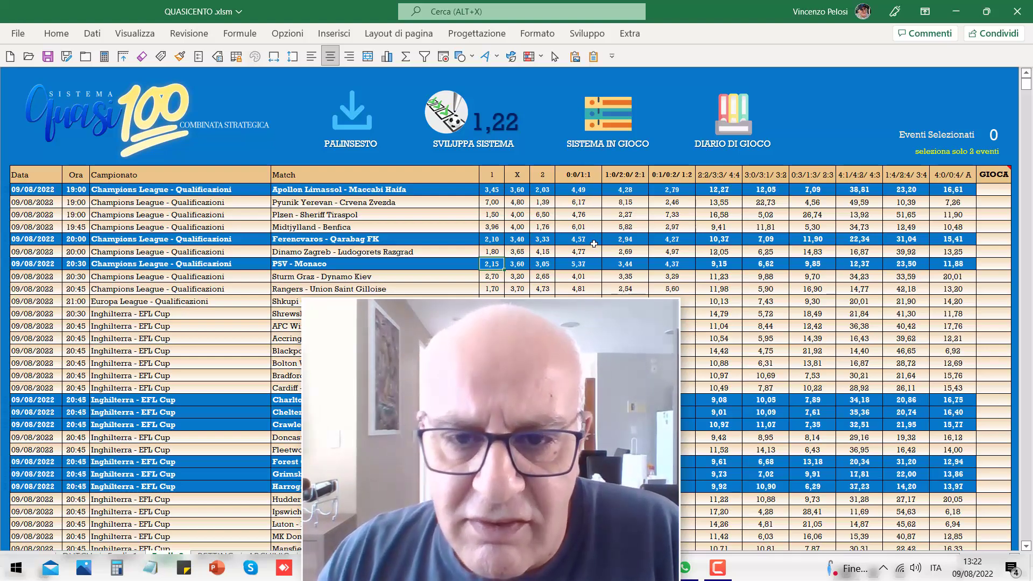
click(581, 239)
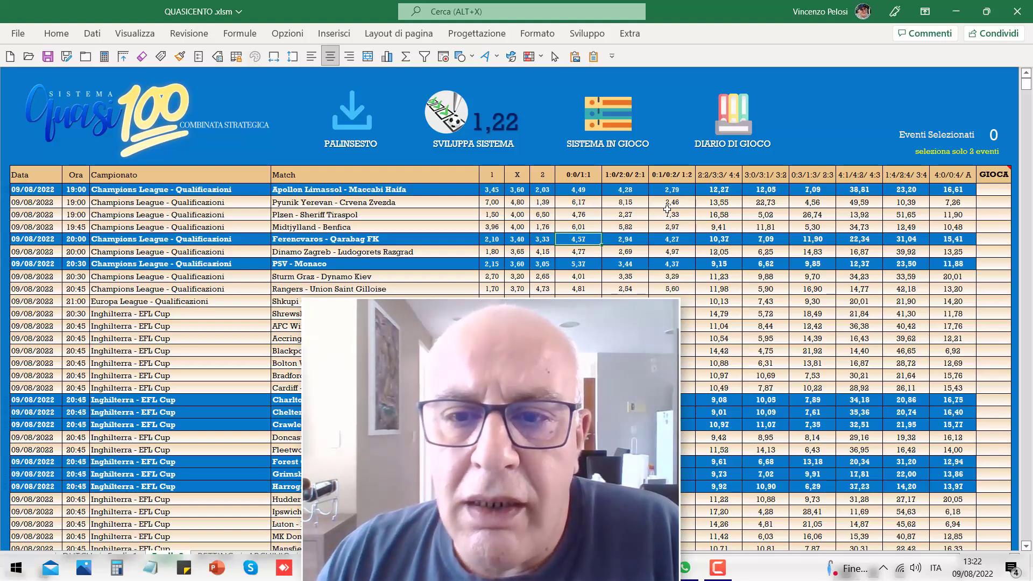
click(489, 240)
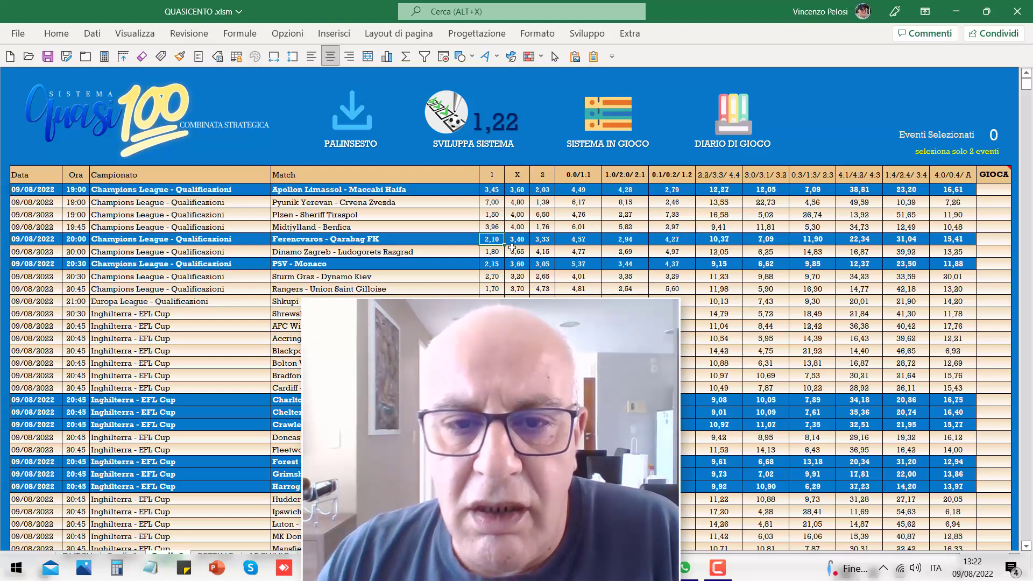
click(669, 179)
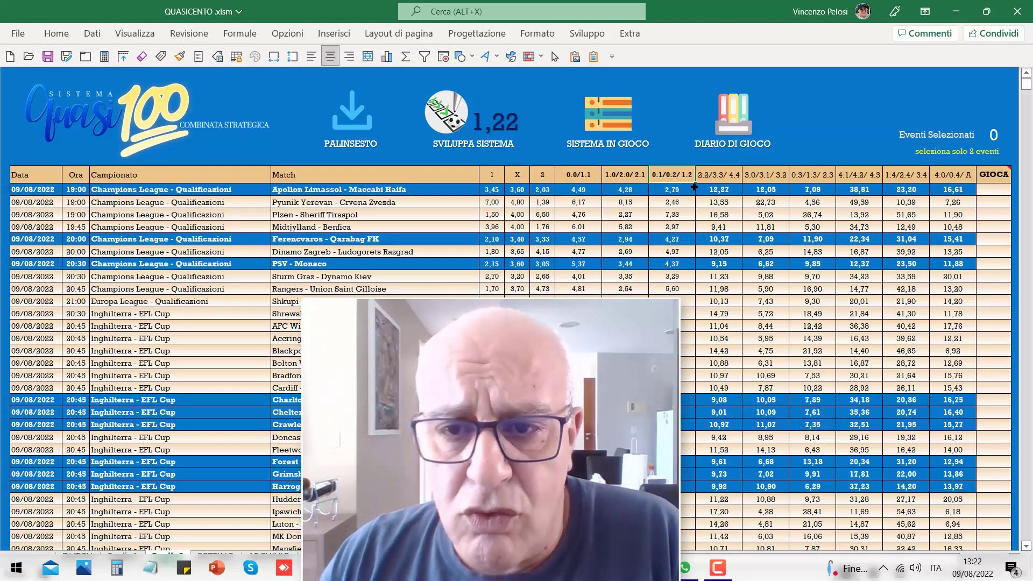
click(682, 242)
key(Down)
key(Down)
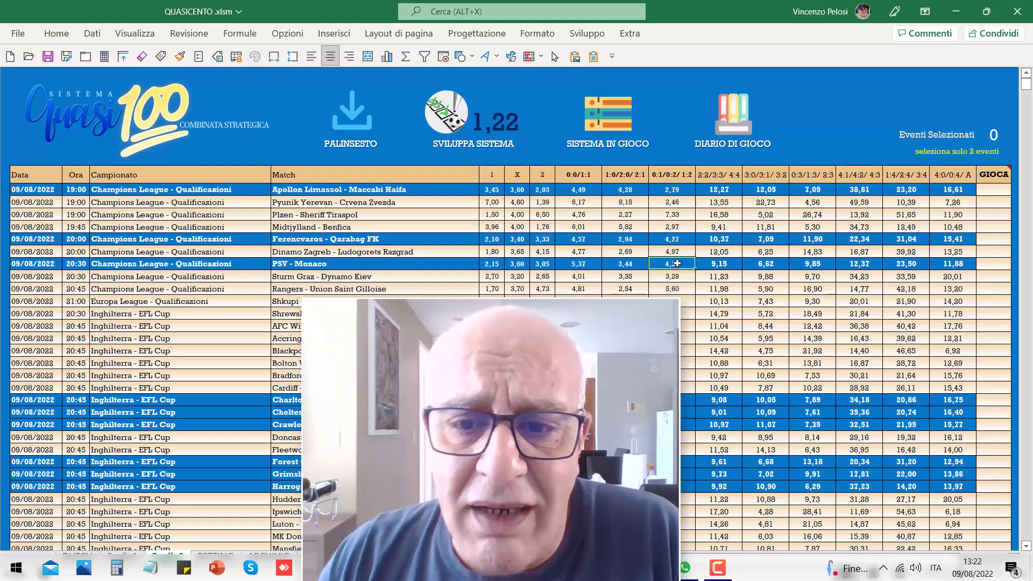
click(681, 241)
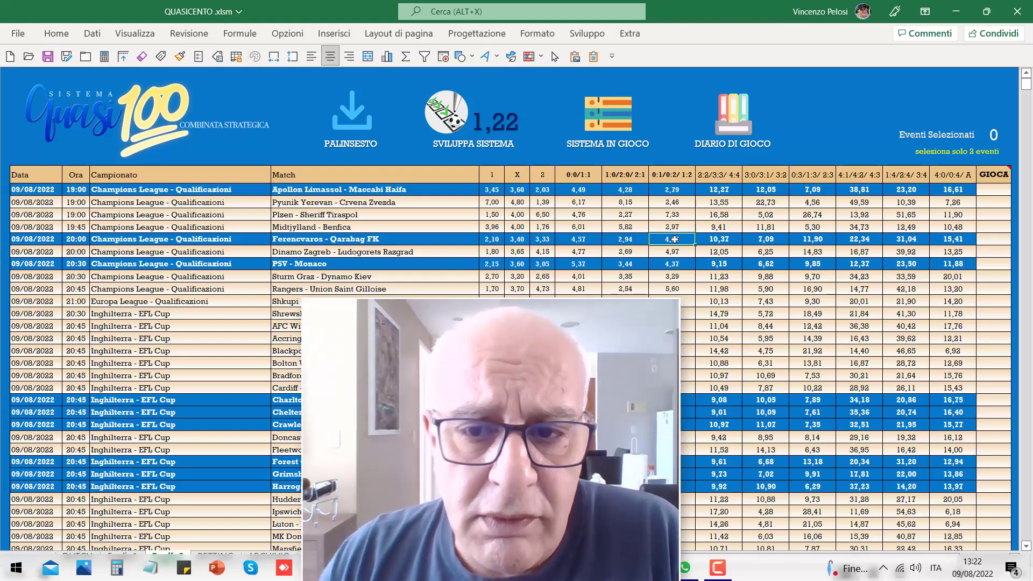
click(673, 260)
click(673, 239)
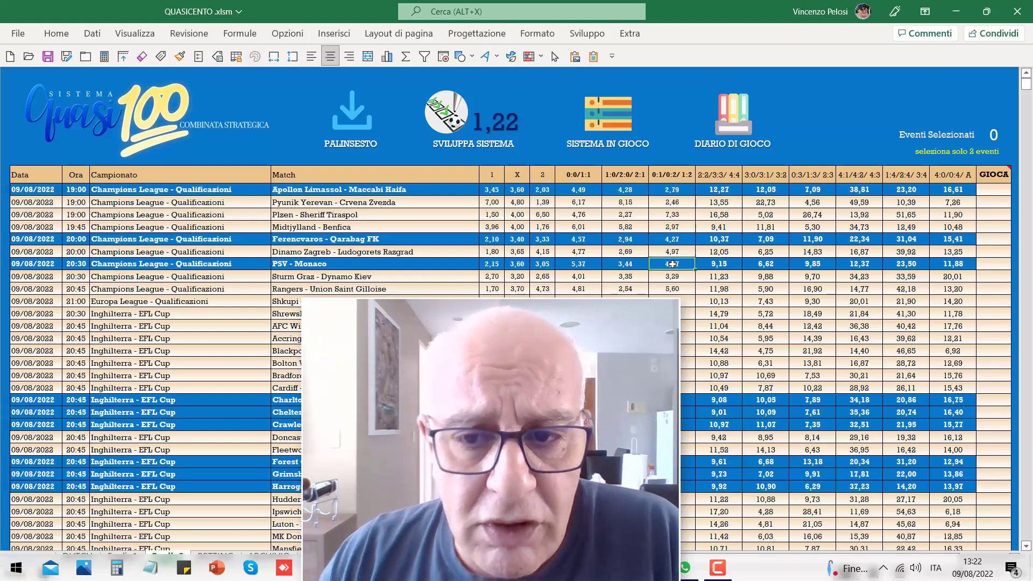
click(673, 261)
click(667, 238)
click(663, 262)
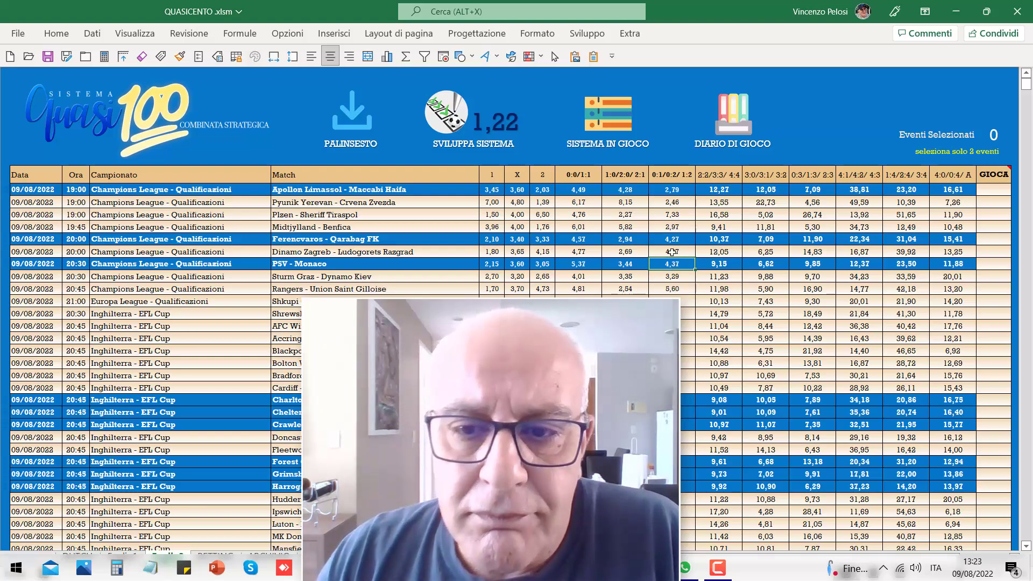
click(671, 243)
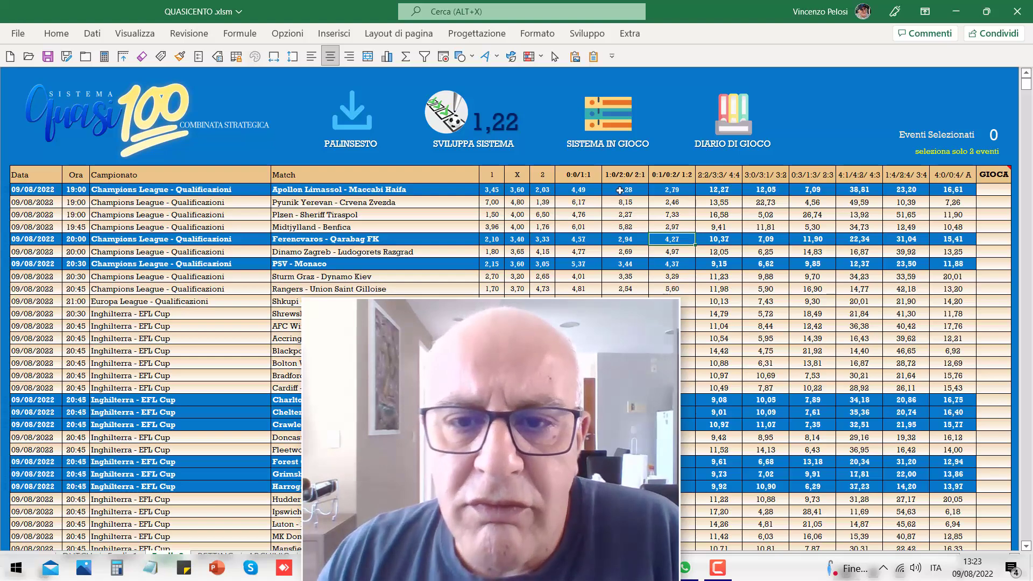
click(633, 240)
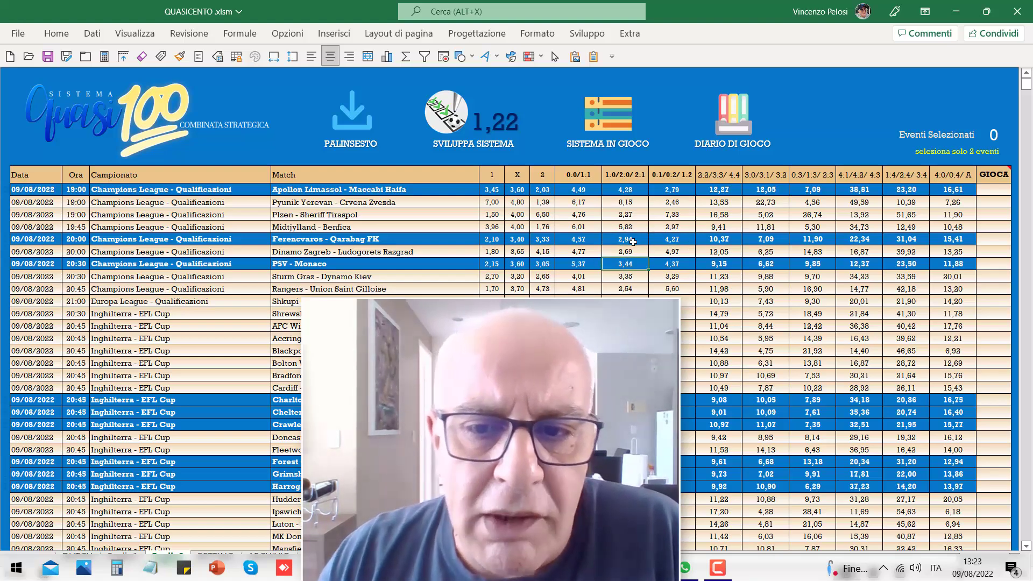
click(629, 262)
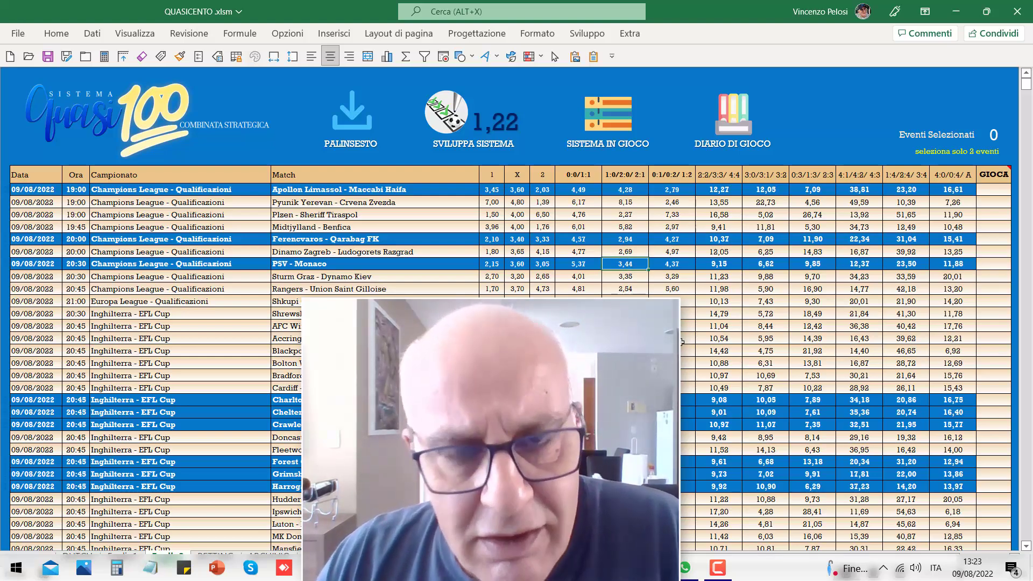
click(378, 244)
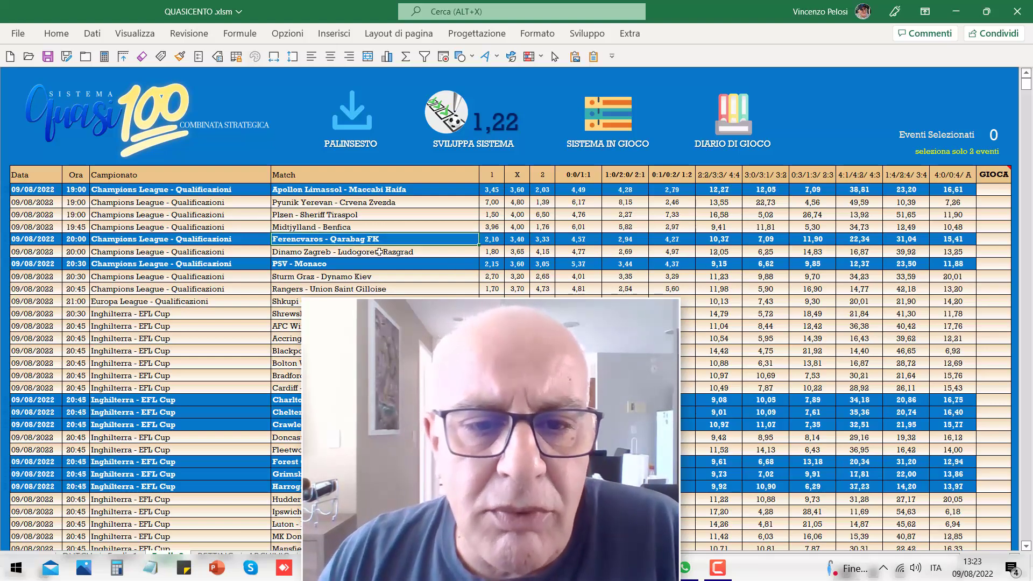
click(386, 264)
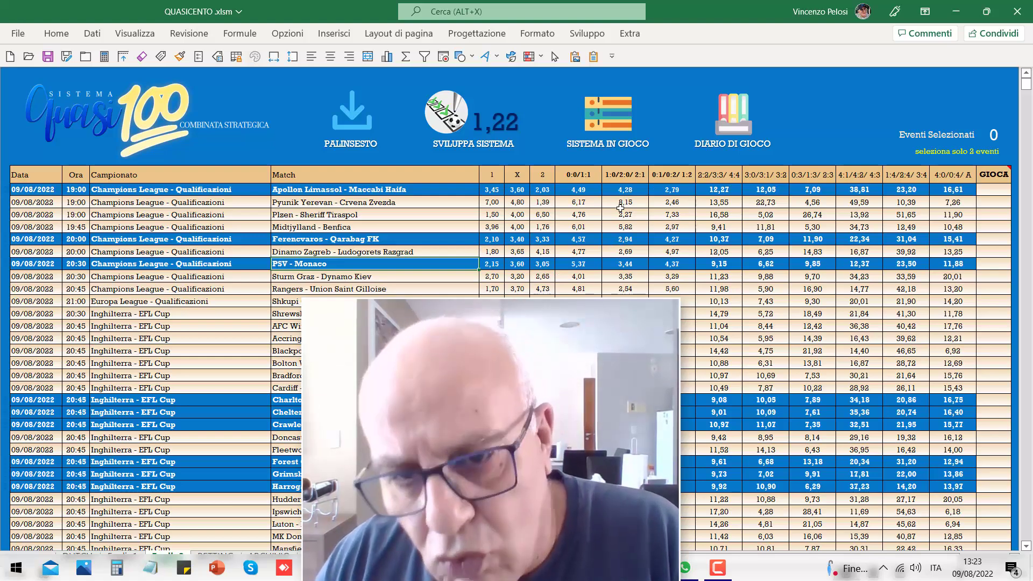
click(993, 239)
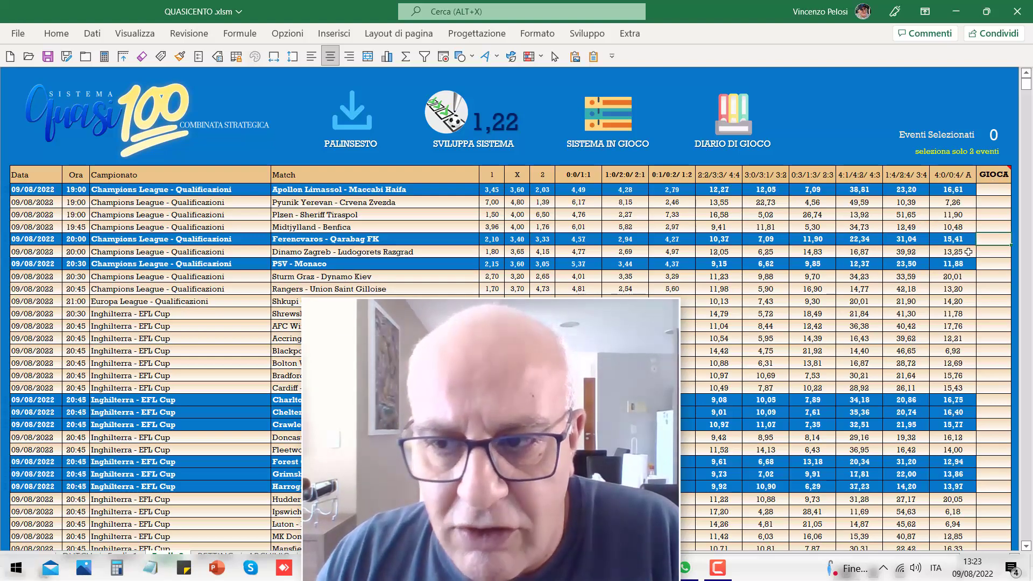
Tick Ferencvaros - Qarabag FK and PSV - Monaco to play and run SVILUPPA SISTEMA
double_click(989, 238)
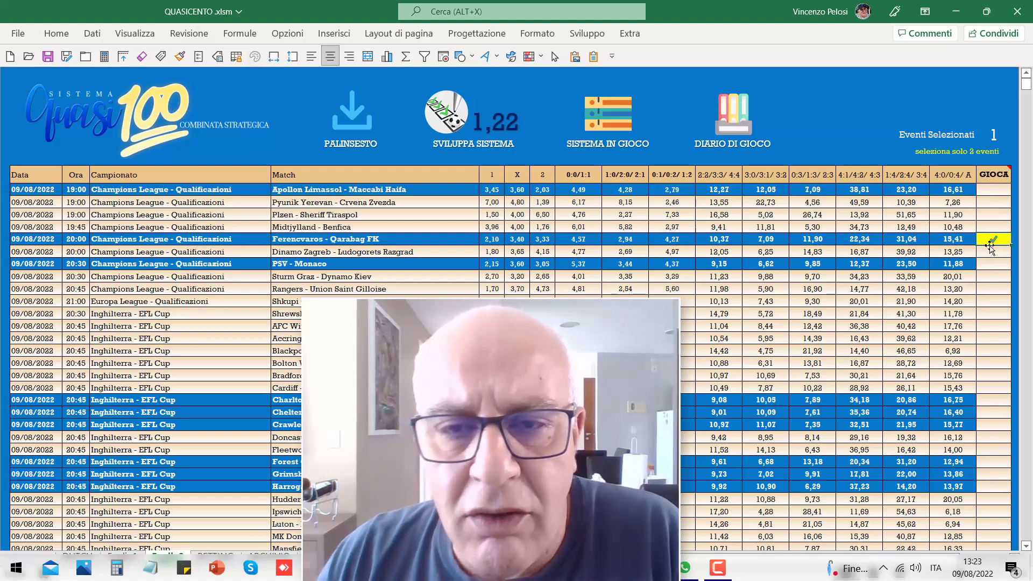
click(1000, 264)
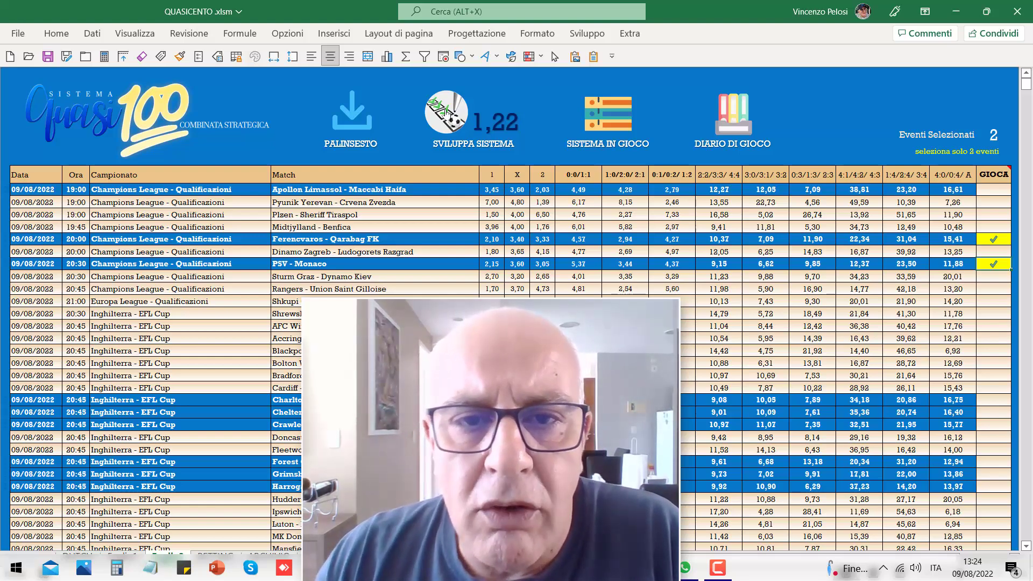
click(446, 113)
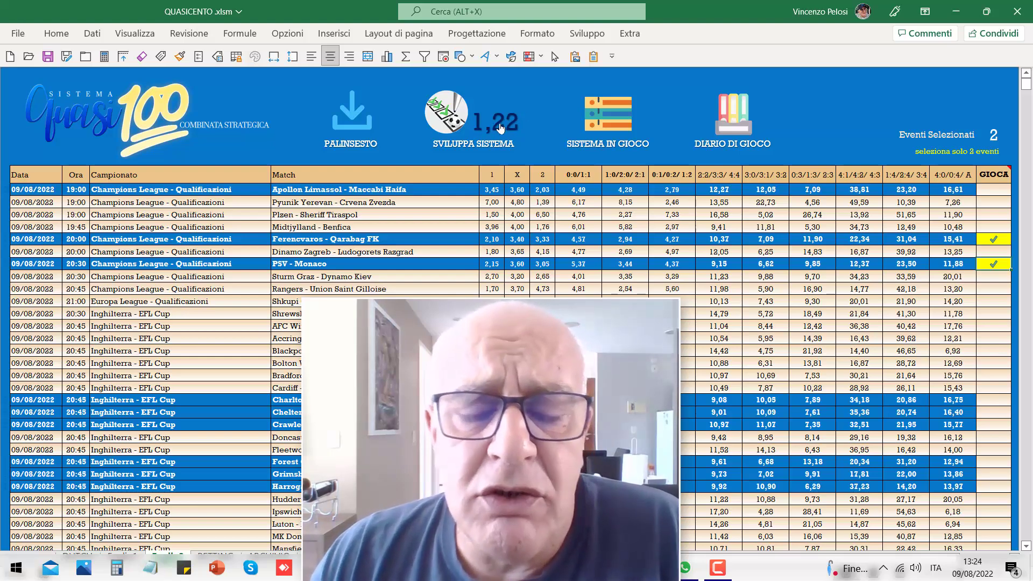
click(1005, 241)
click(996, 263)
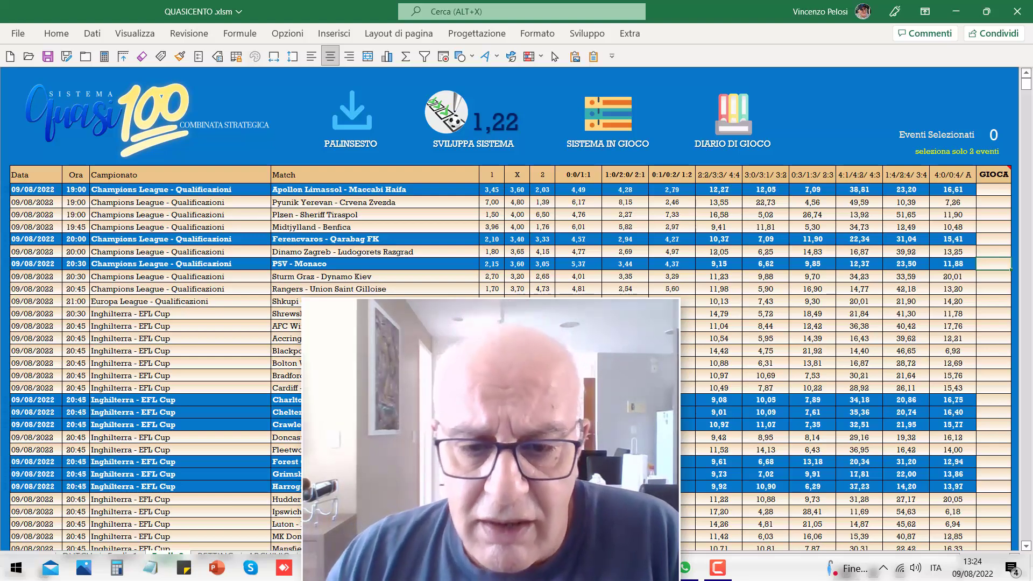
click(994, 404)
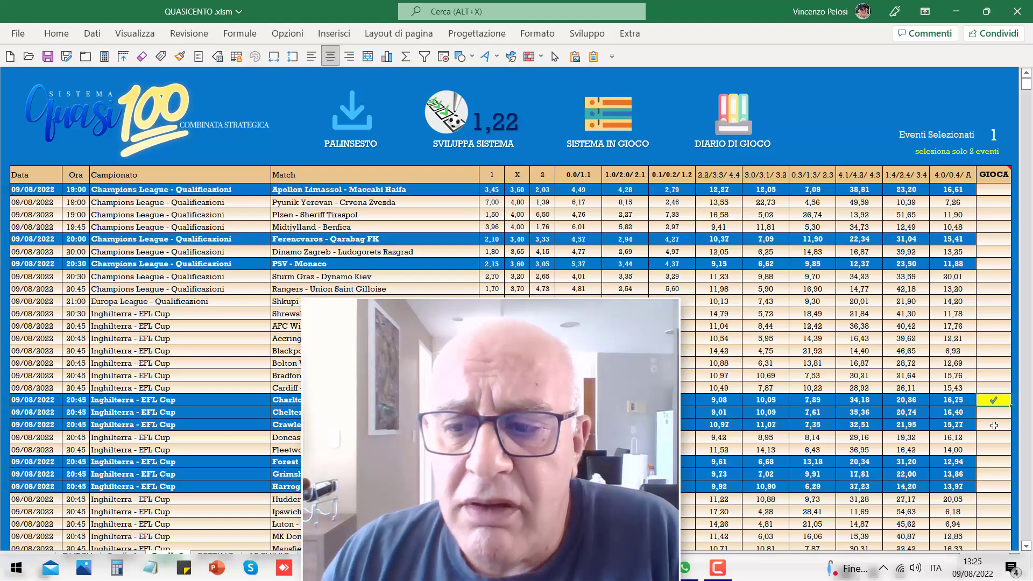
click(994, 425)
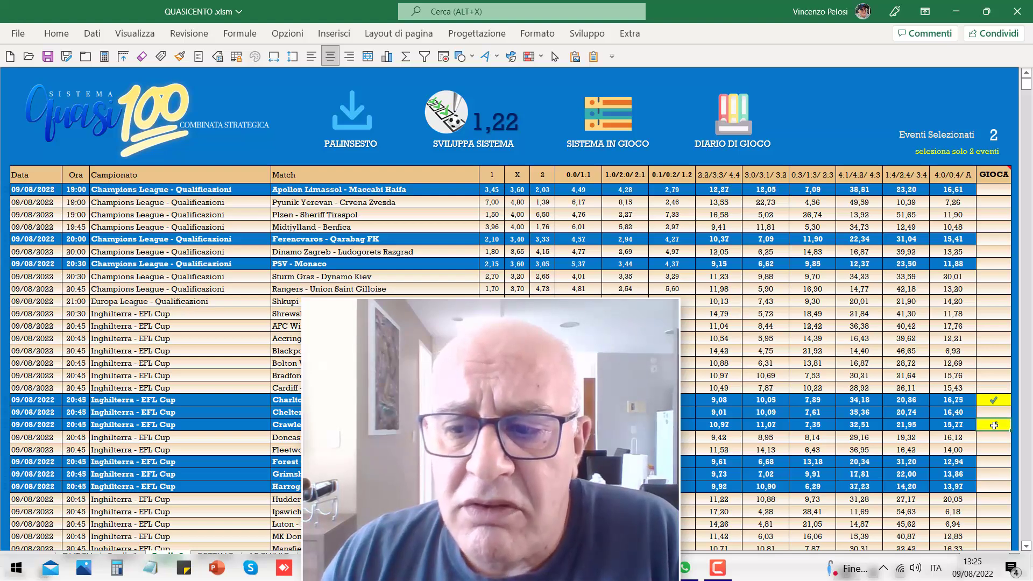
click(454, 121)
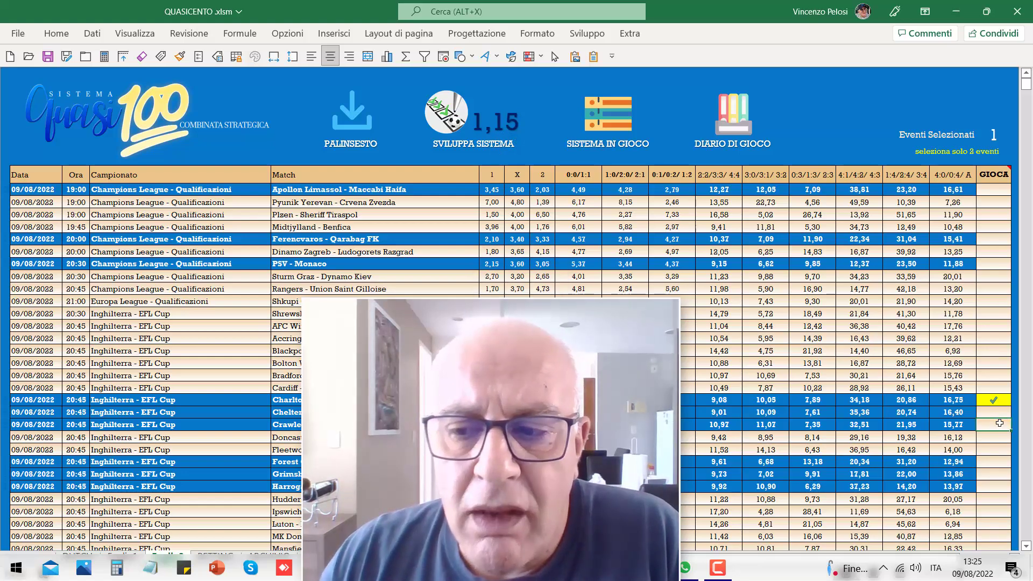
click(995, 241)
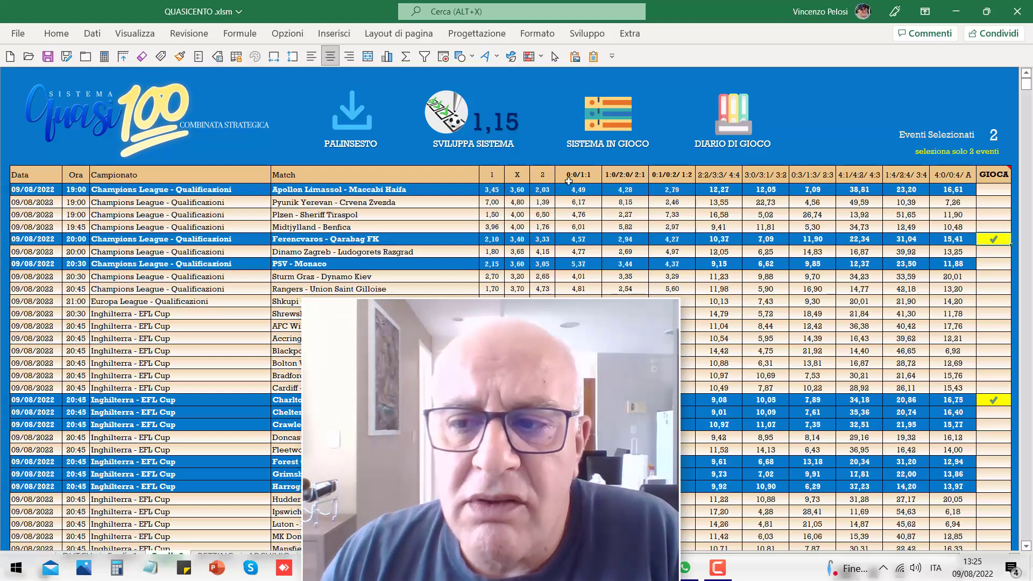
click(450, 131)
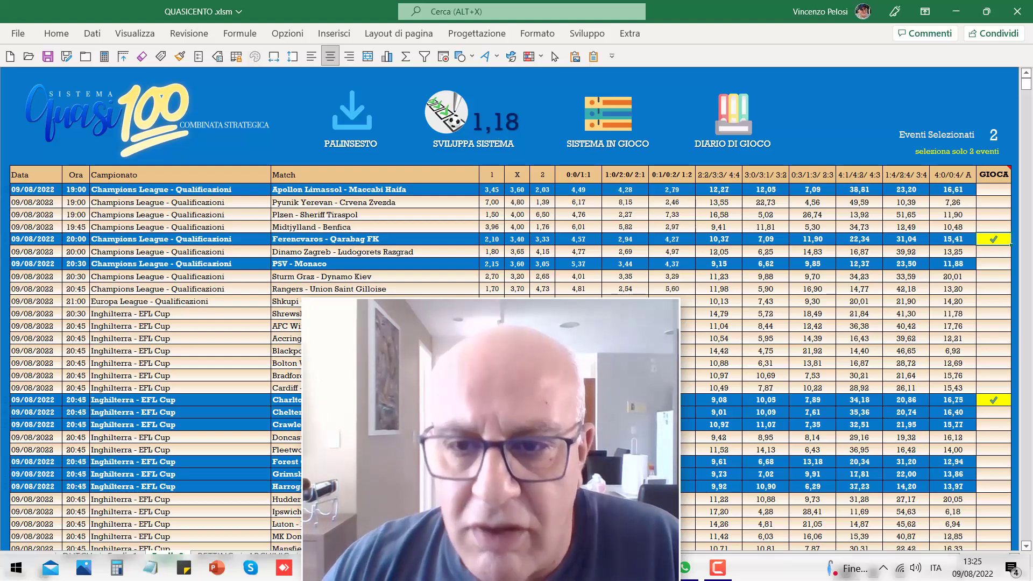
click(992, 238)
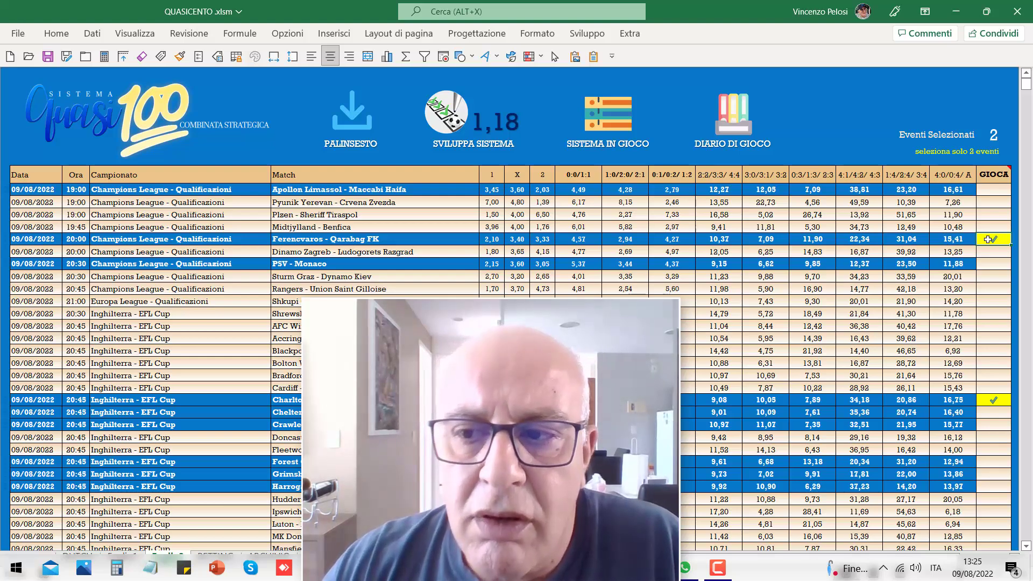
click(994, 399)
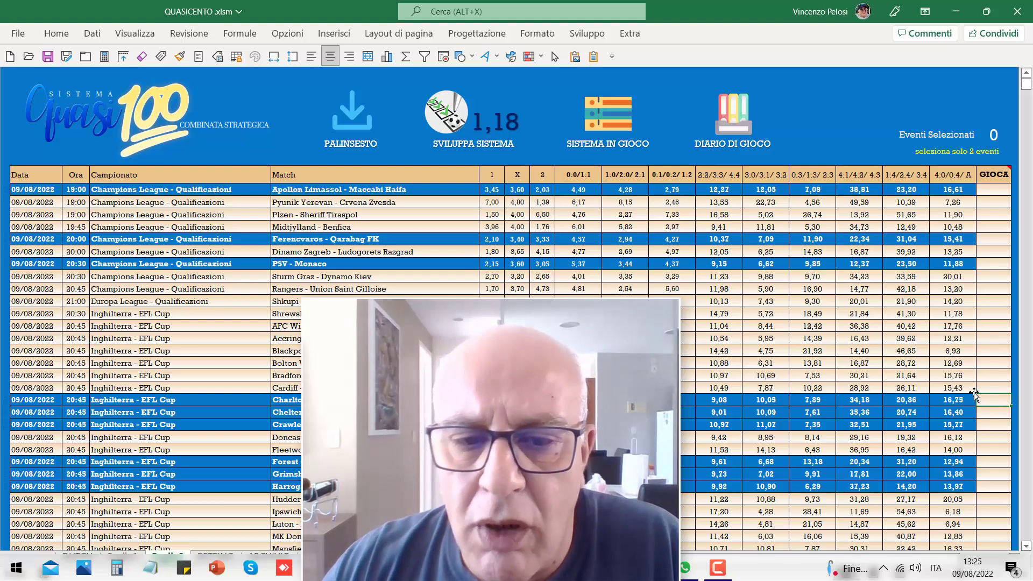
click(993, 238)
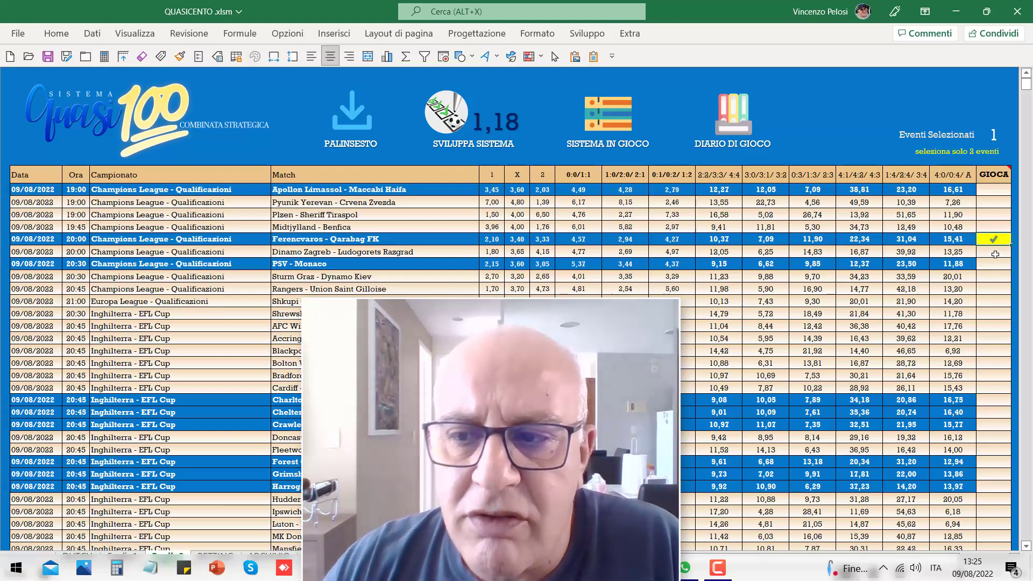
click(994, 264)
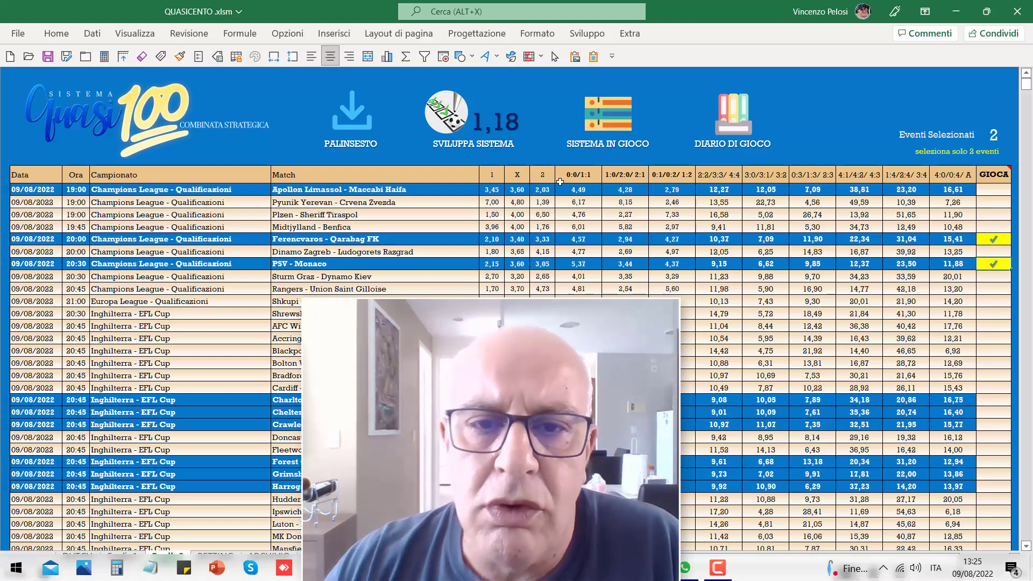
click(445, 124)
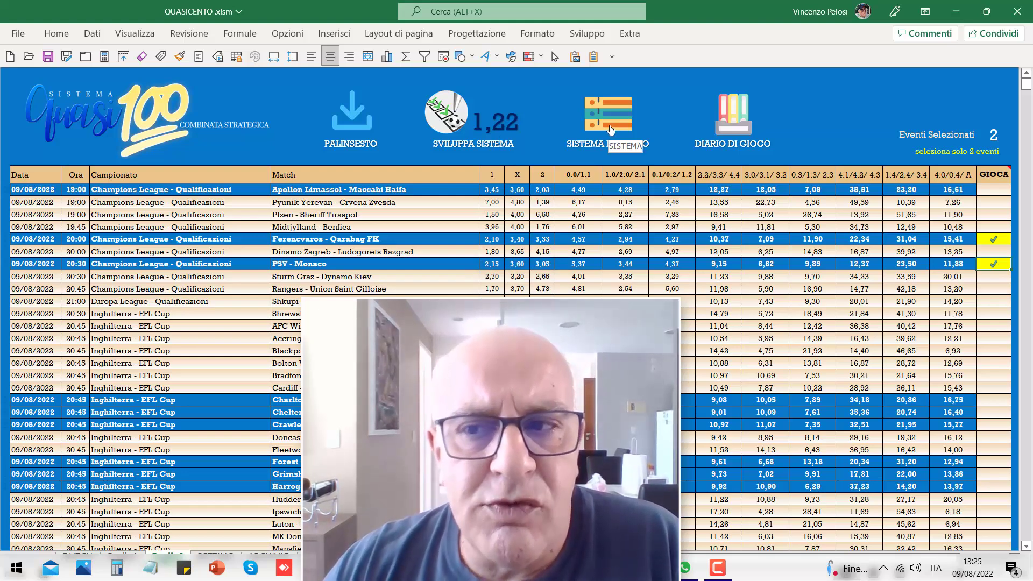
Open the slips with SISTEMA IN GIOCO and review the picks' odds (2,15, 4,57, 4,27, 4,37)
click(610, 124)
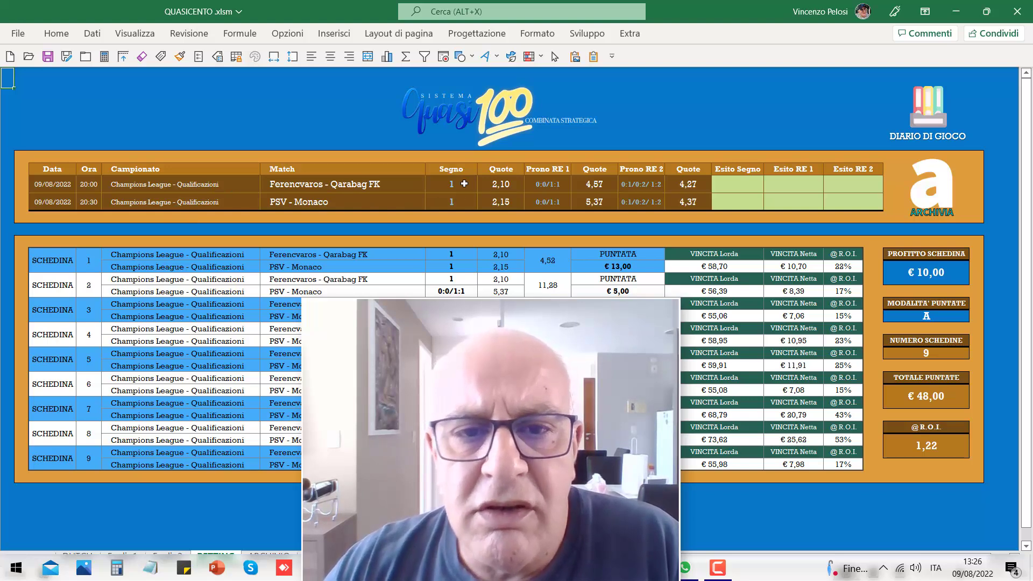
click(436, 201)
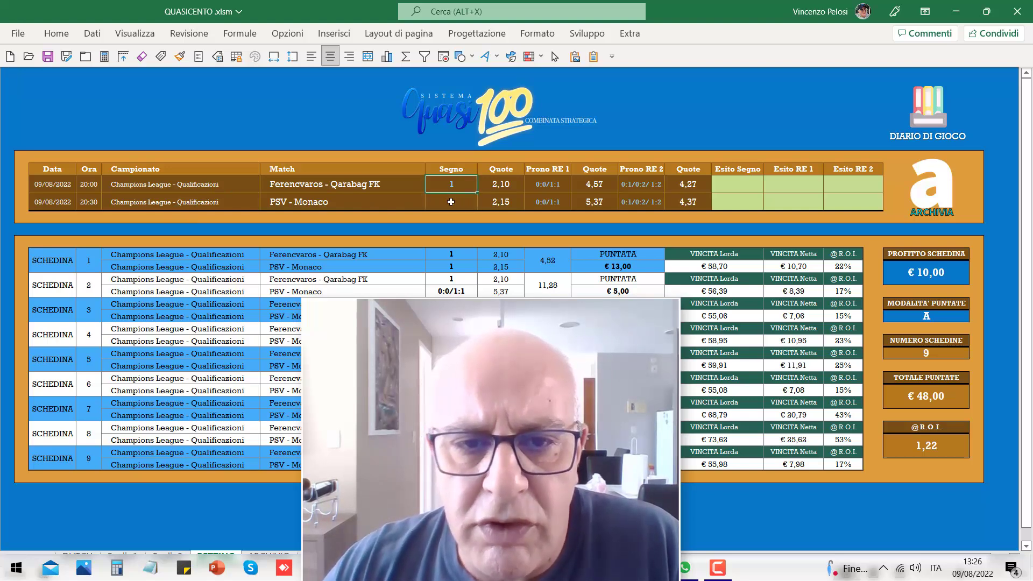
click(505, 201)
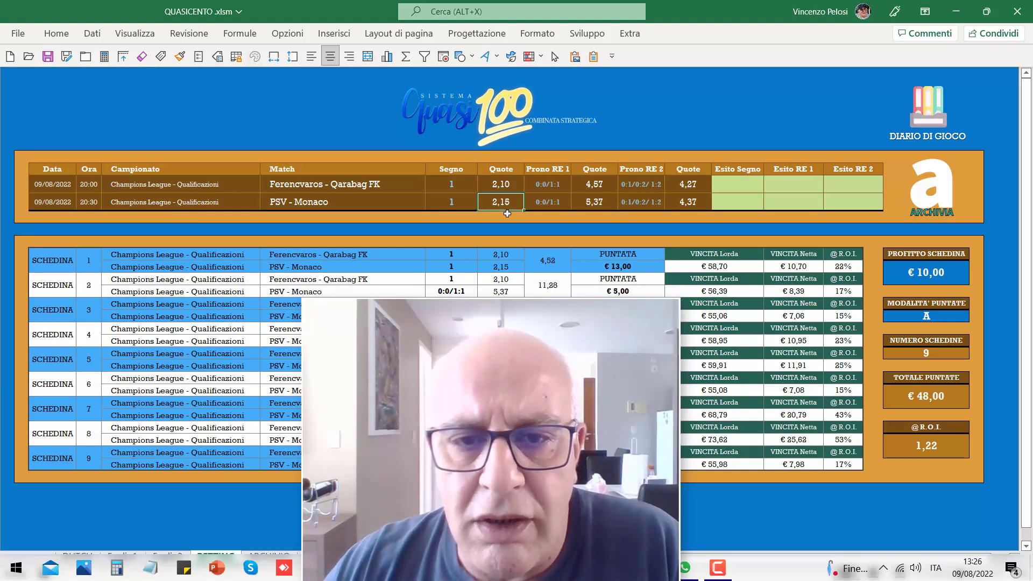
click(562, 189)
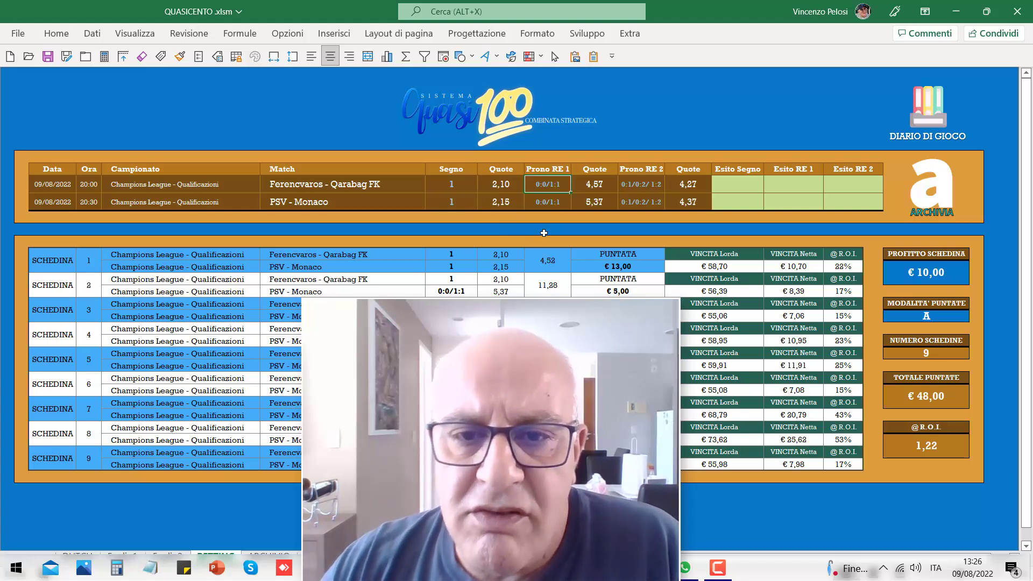
click(600, 183)
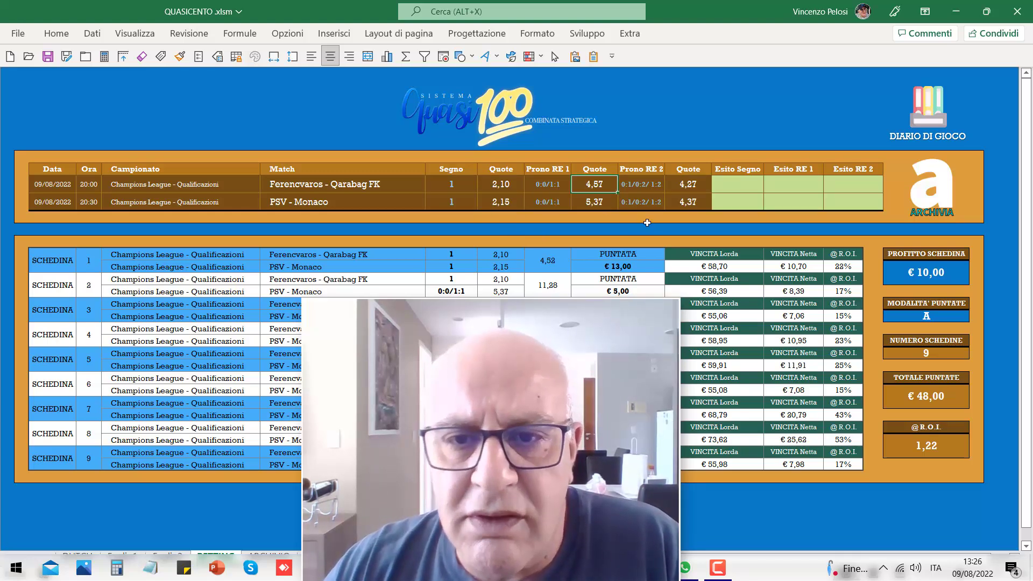
click(629, 185)
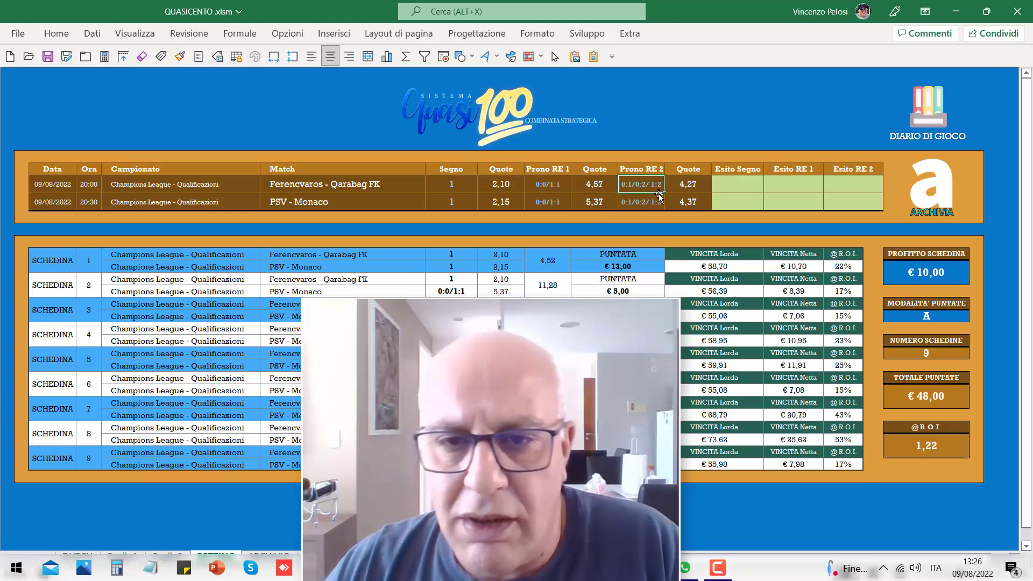
click(695, 187)
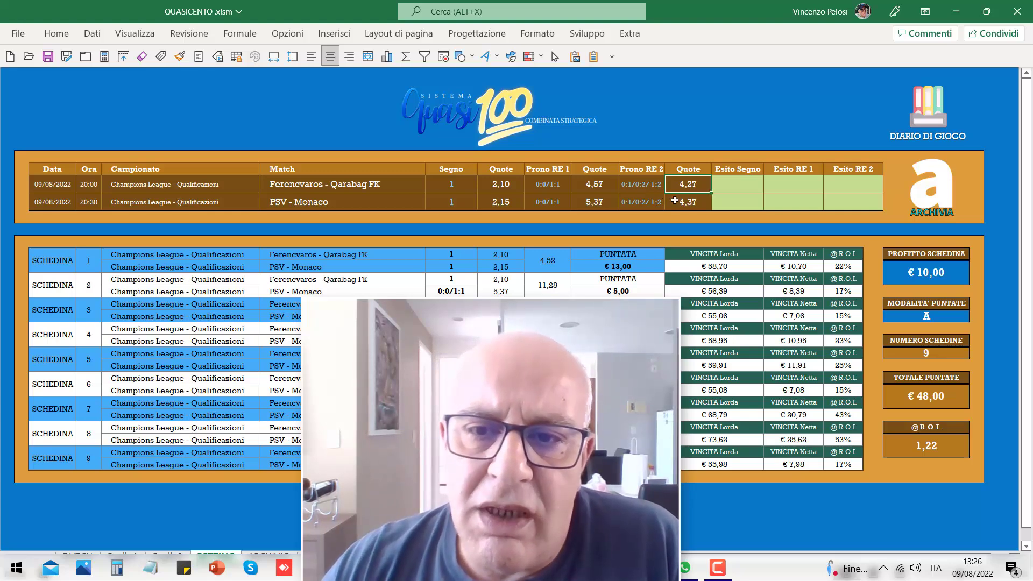
click(638, 204)
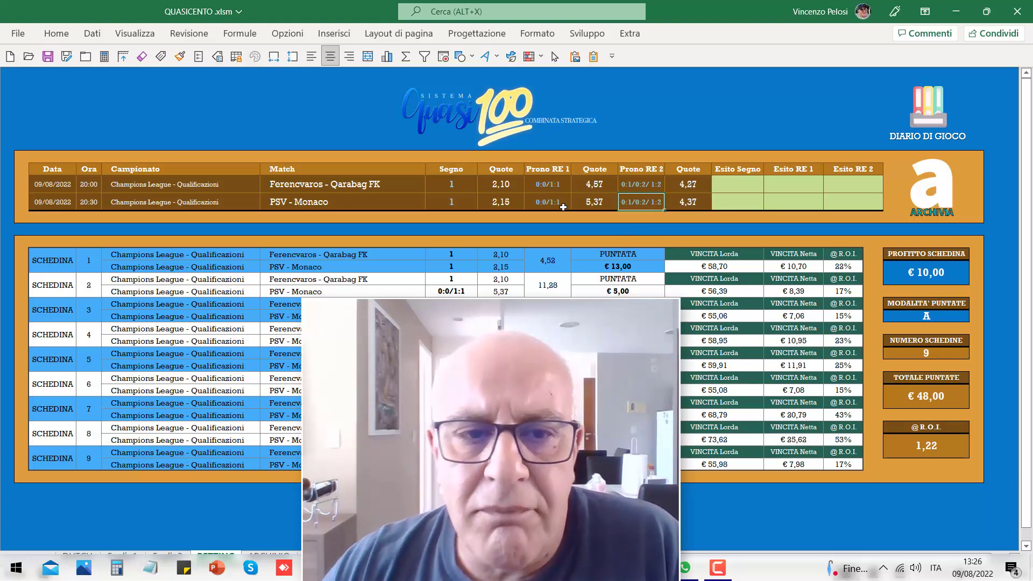
click(684, 207)
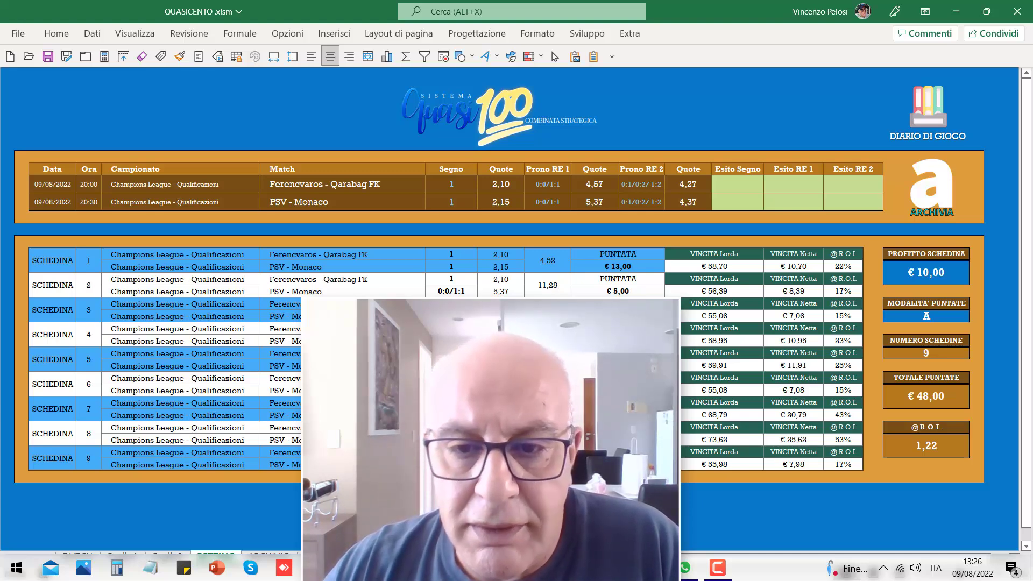
Review the € 13,00 and € 5,00 slip stakes and select the € 10,00 profit target
click(626, 268)
click(624, 286)
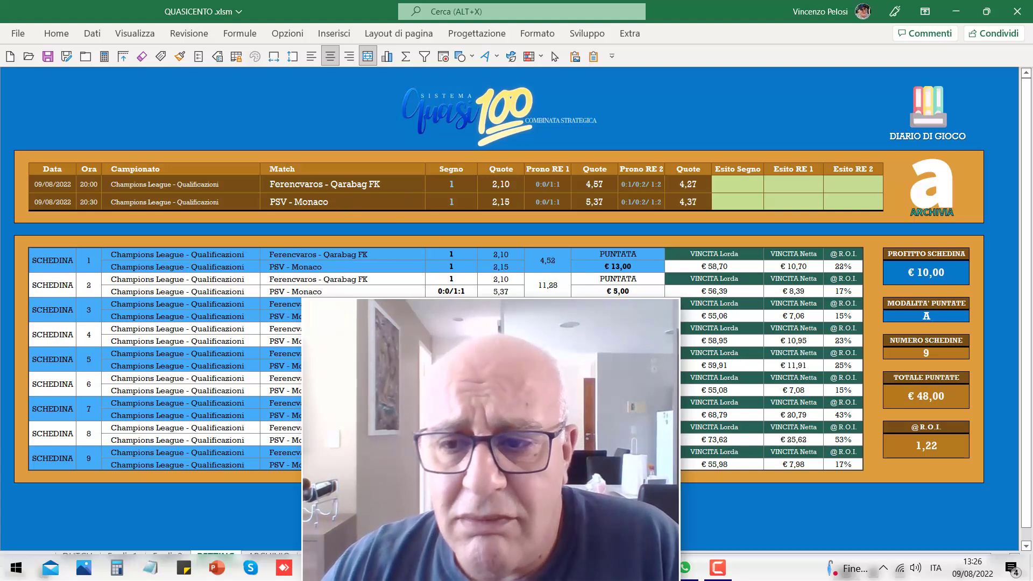
click(911, 274)
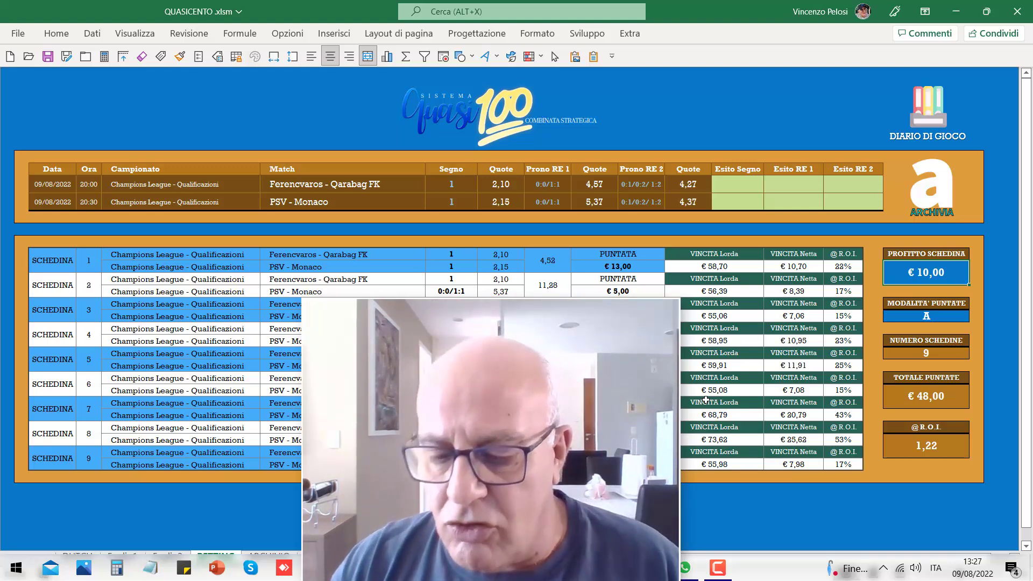
Set the slip profit target to 20, then verify total stakes € 93,00 and R.O.I. 1,22
text(20)
key(Return)
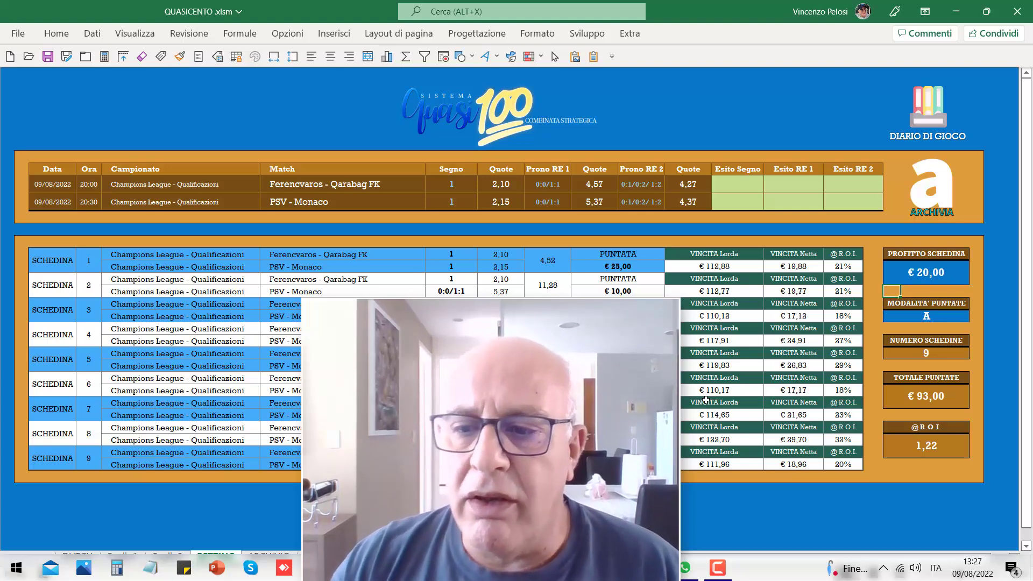
click(925, 405)
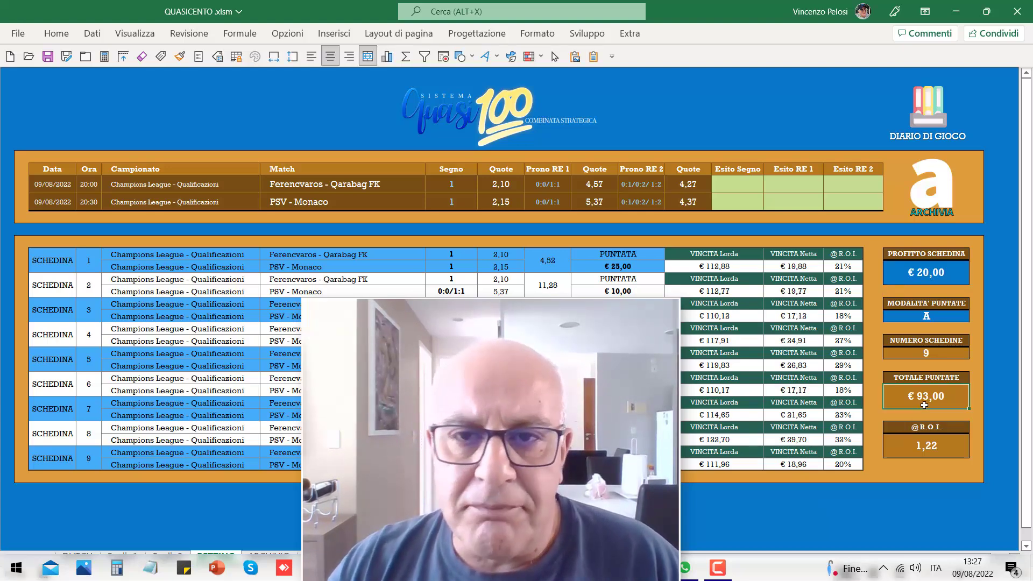
click(908, 451)
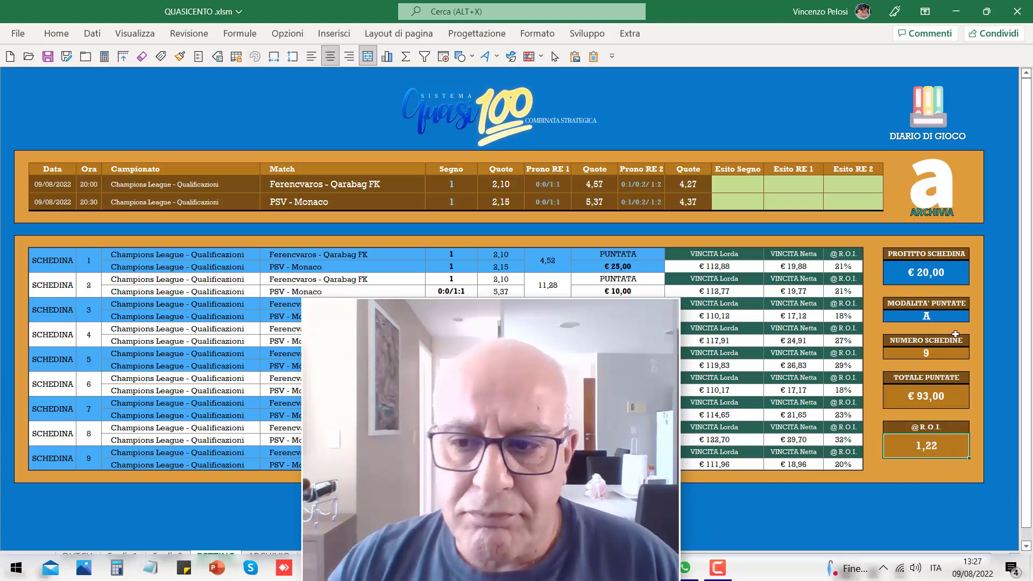
click(943, 318)
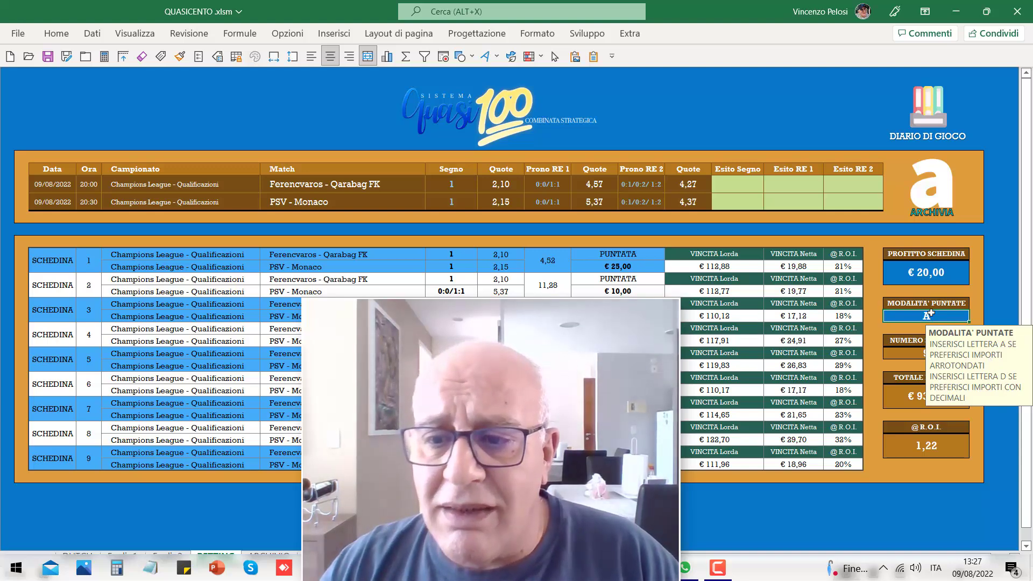
Switch the stake mode to D and inspect the recalculated € 24,32 stake, winnings and profit
text(D)
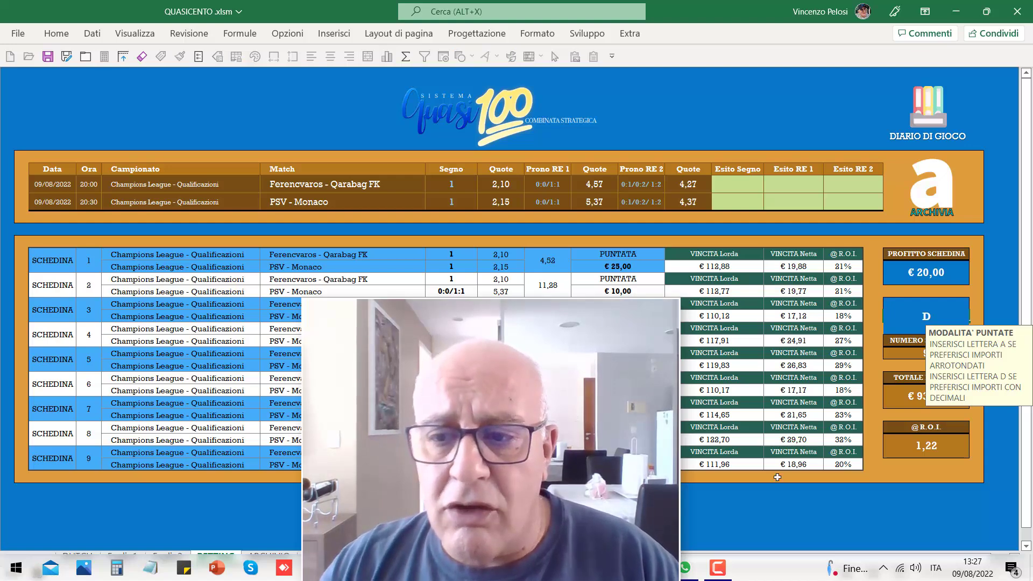
click(739, 504)
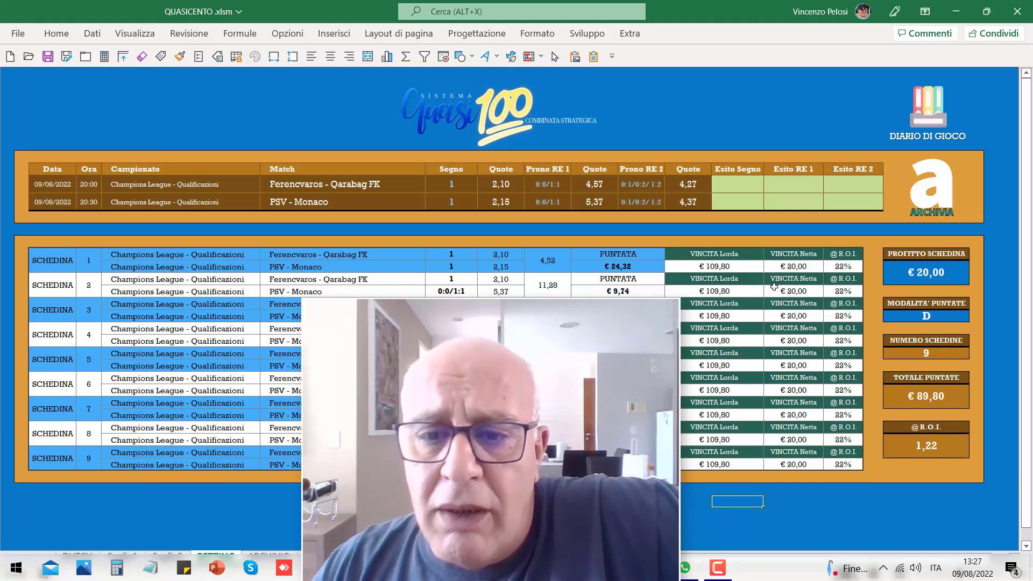
click(618, 267)
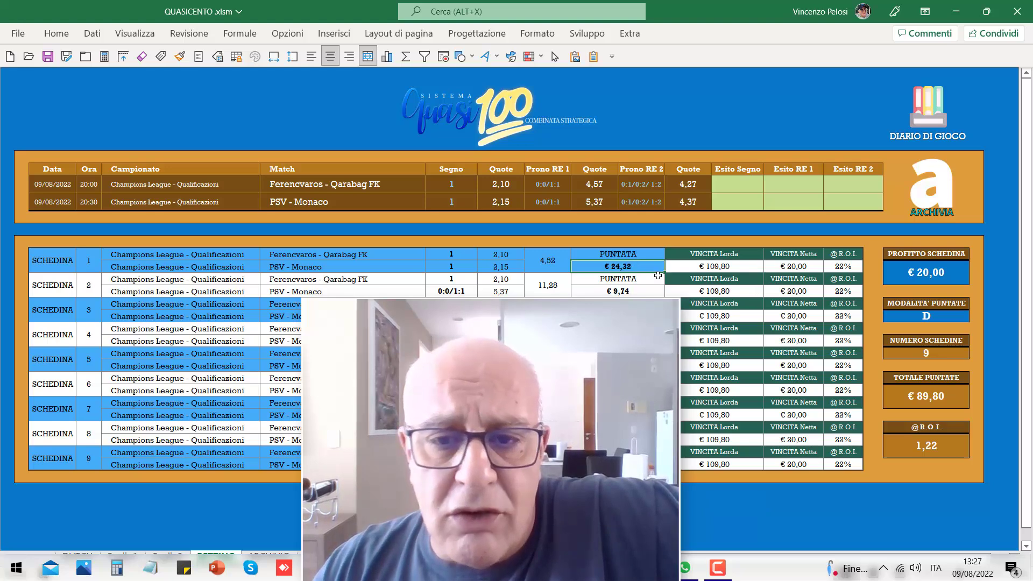
click(628, 291)
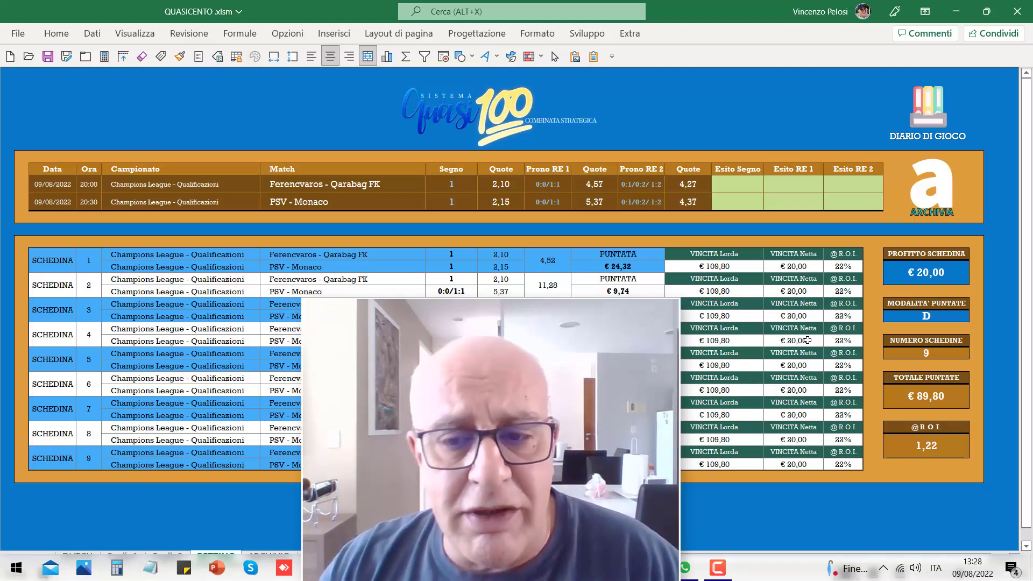
click(793, 266)
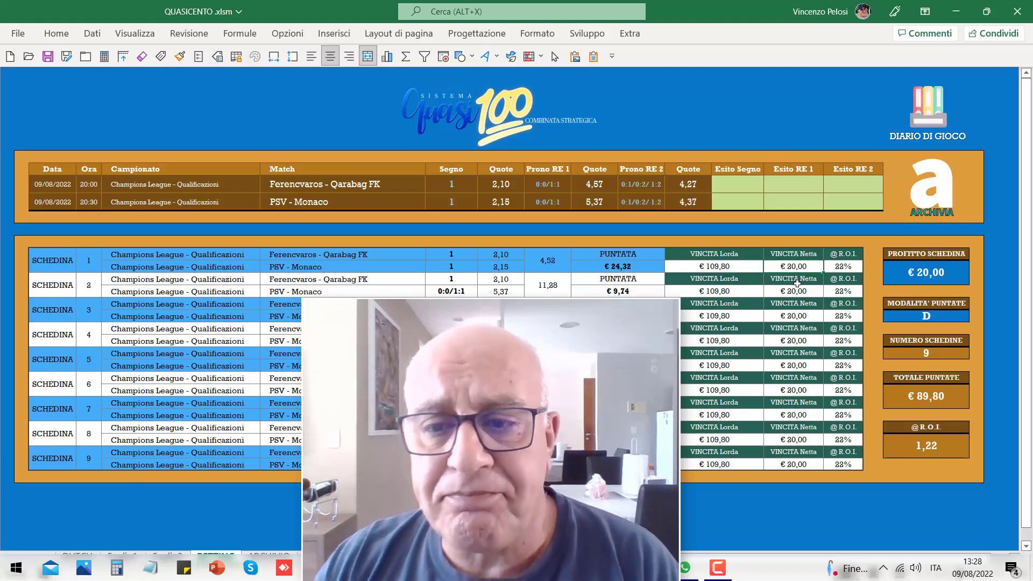
click(920, 273)
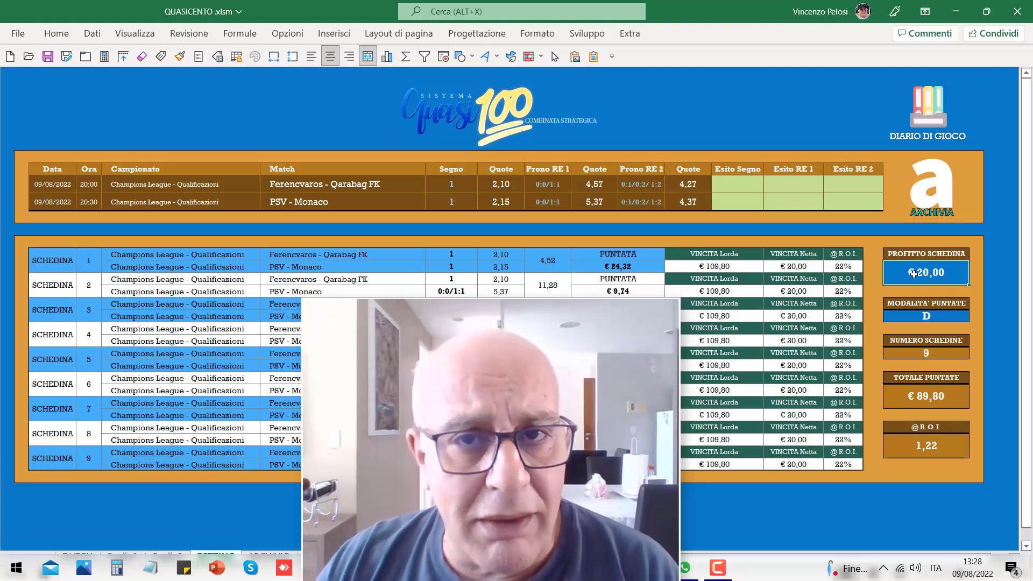
Set the stake mode back to A for rounded stake amounts
click(914, 317)
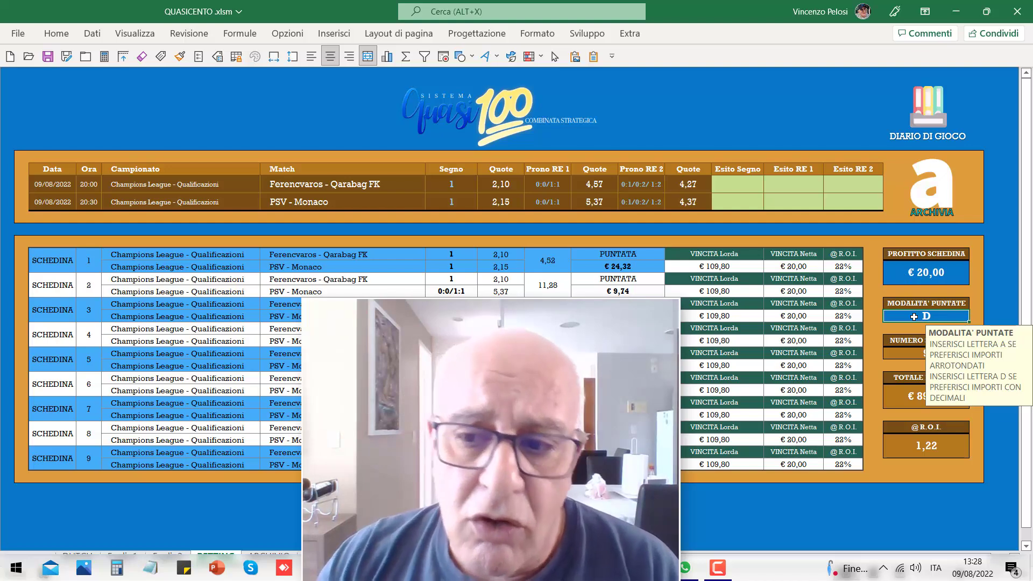
text(A)
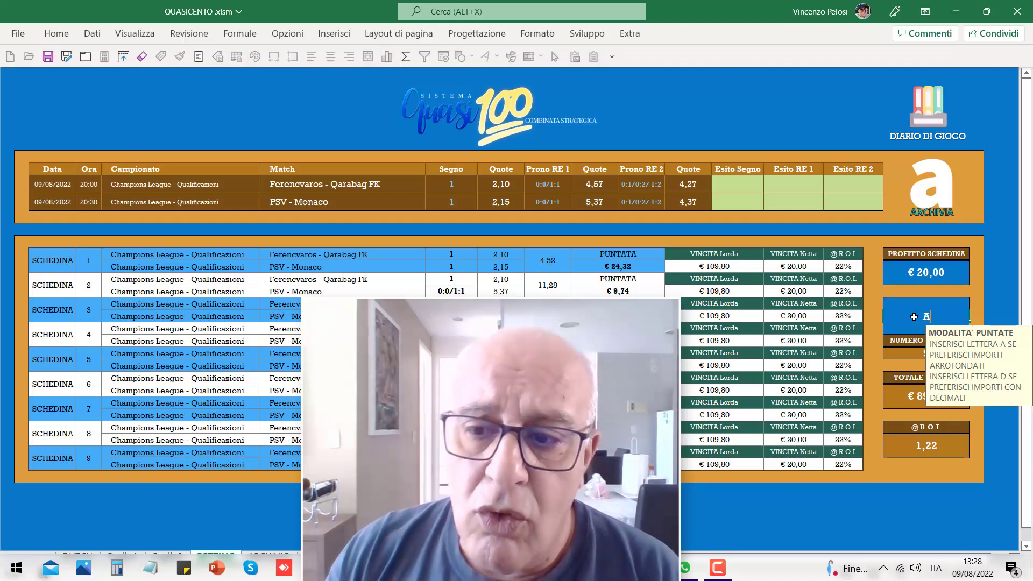
key(Return)
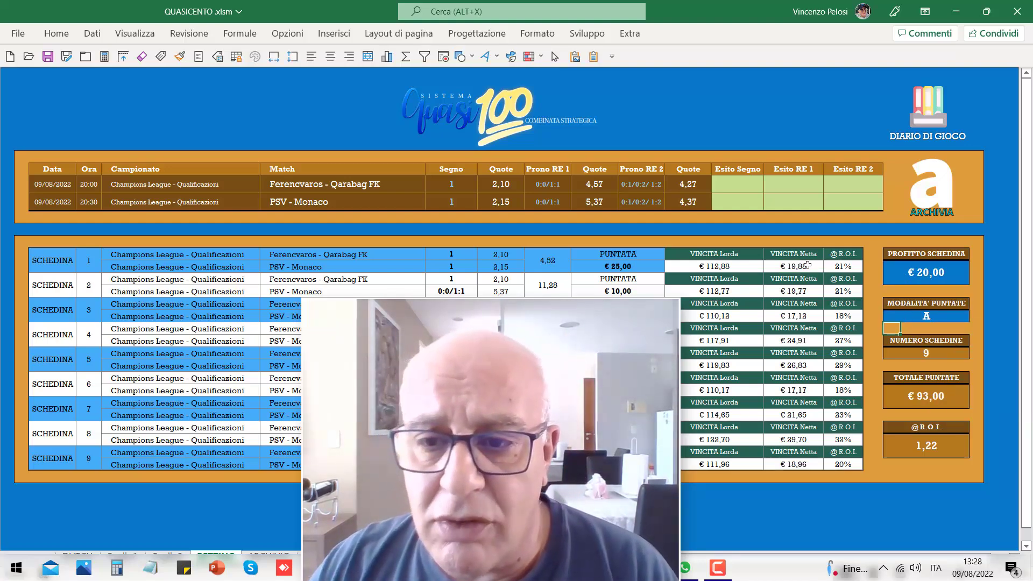
click(819, 269)
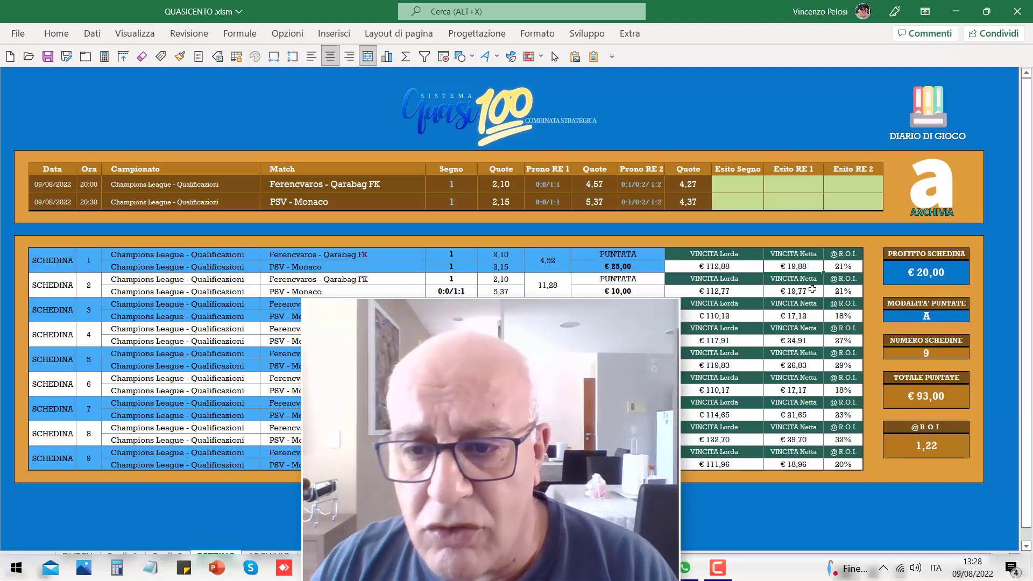
click(810, 290)
click(807, 341)
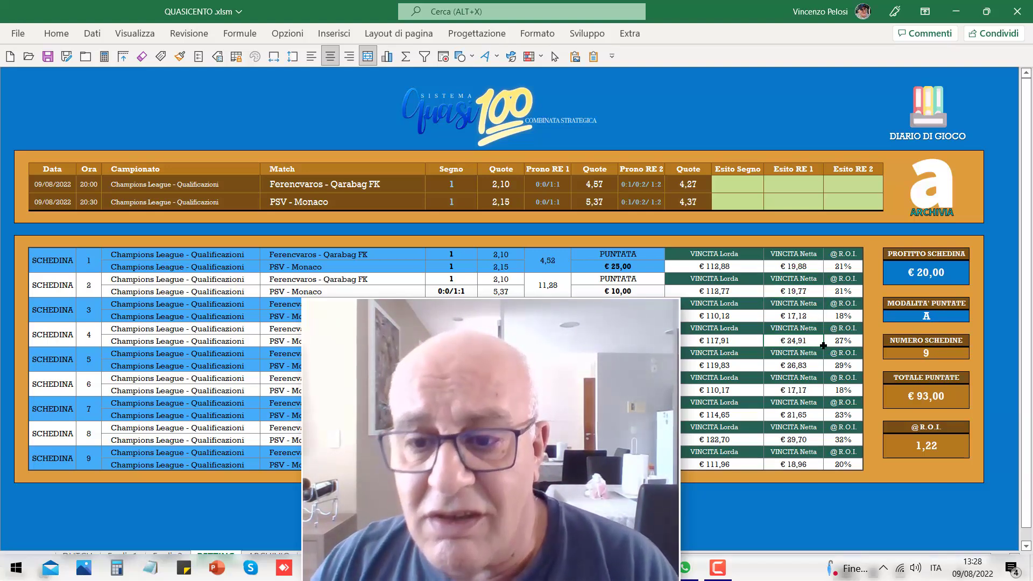
click(813, 366)
click(796, 415)
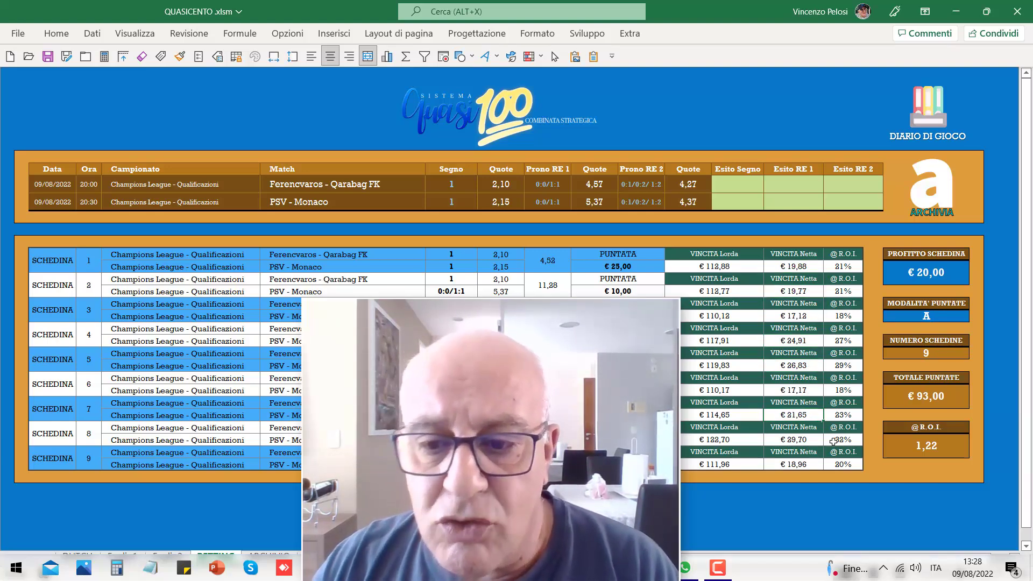
click(796, 439)
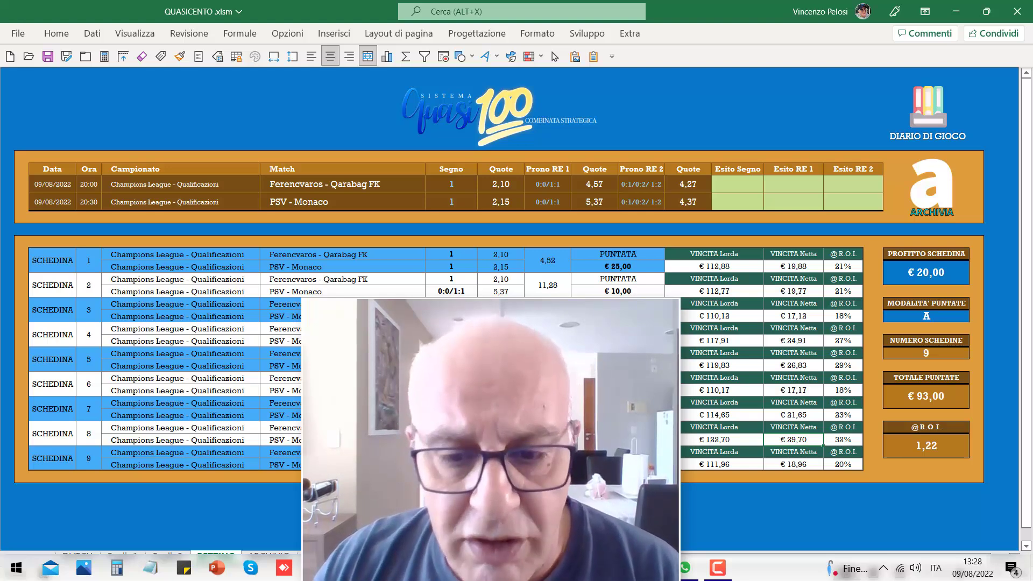
click(592, 458)
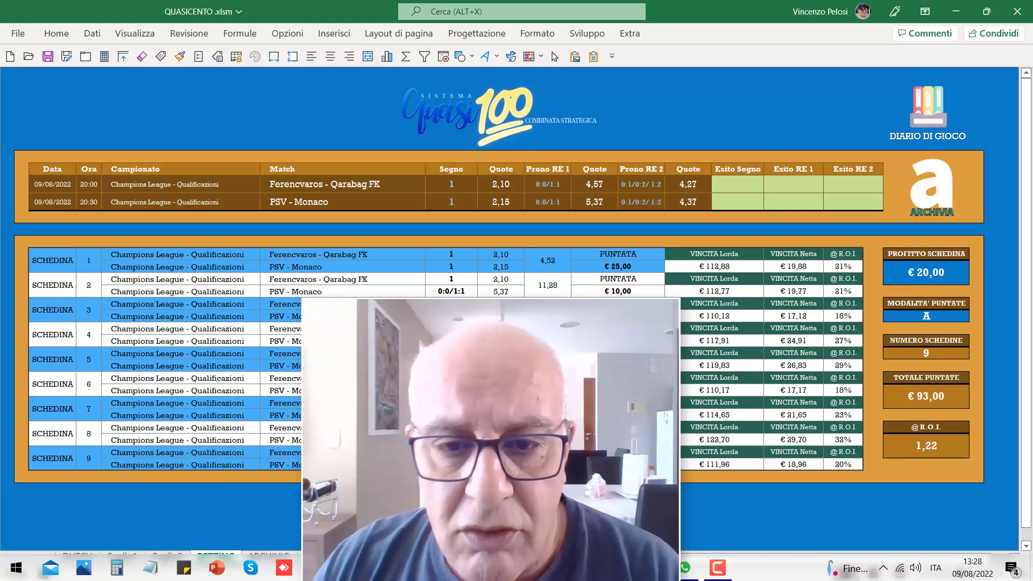
click(538, 259)
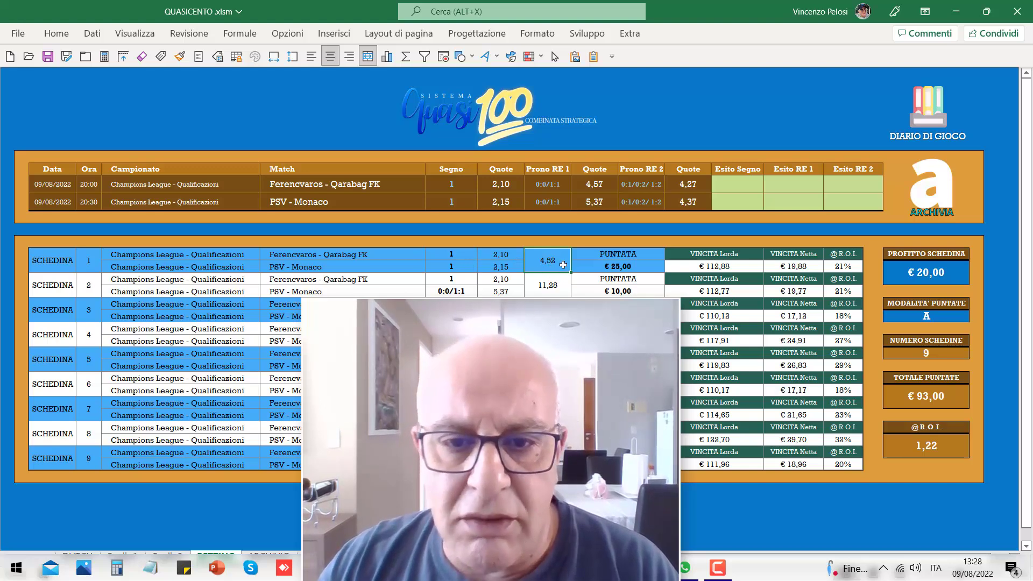
click(563, 283)
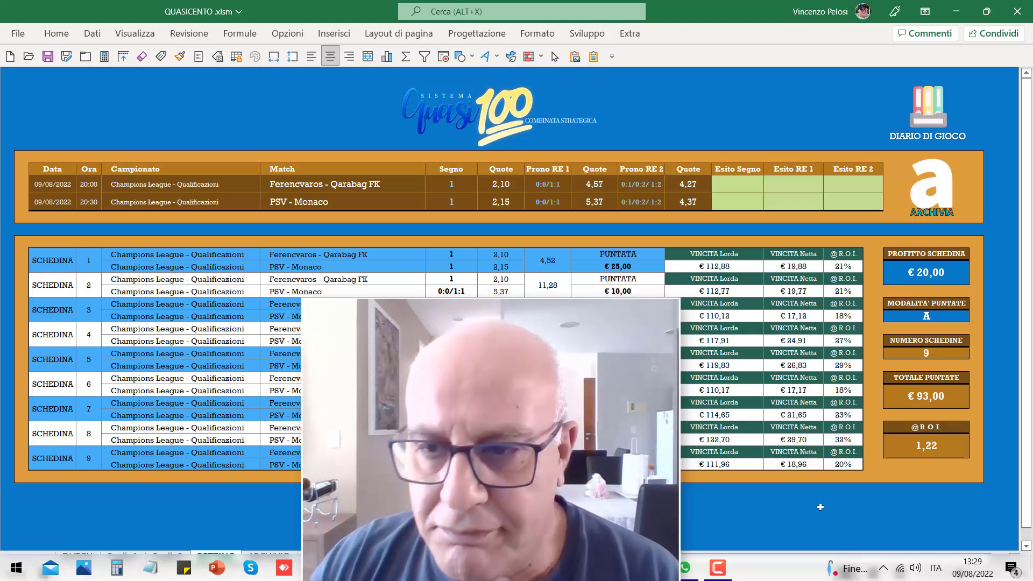
click(853, 514)
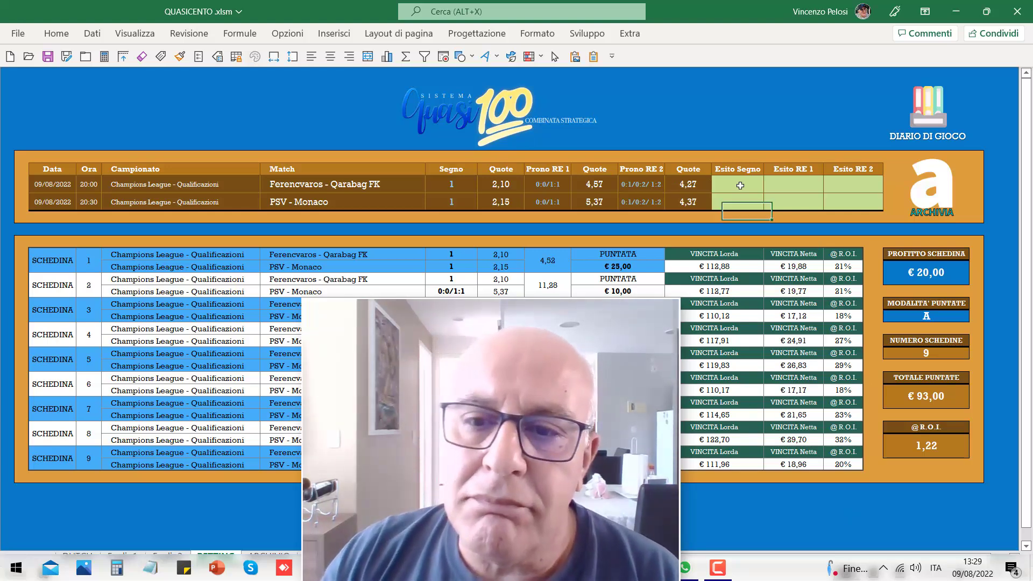
click(461, 189)
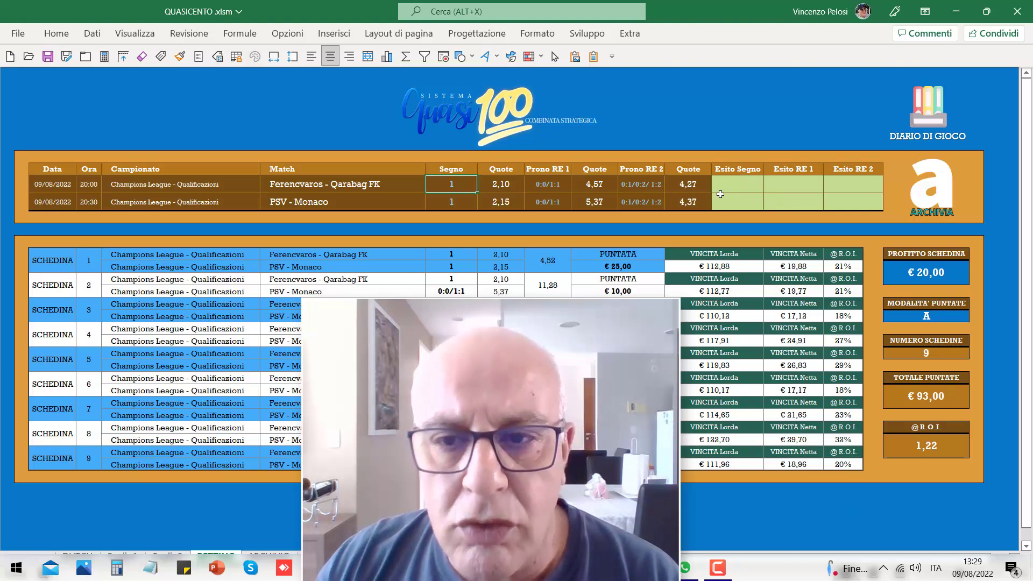
click(697, 184)
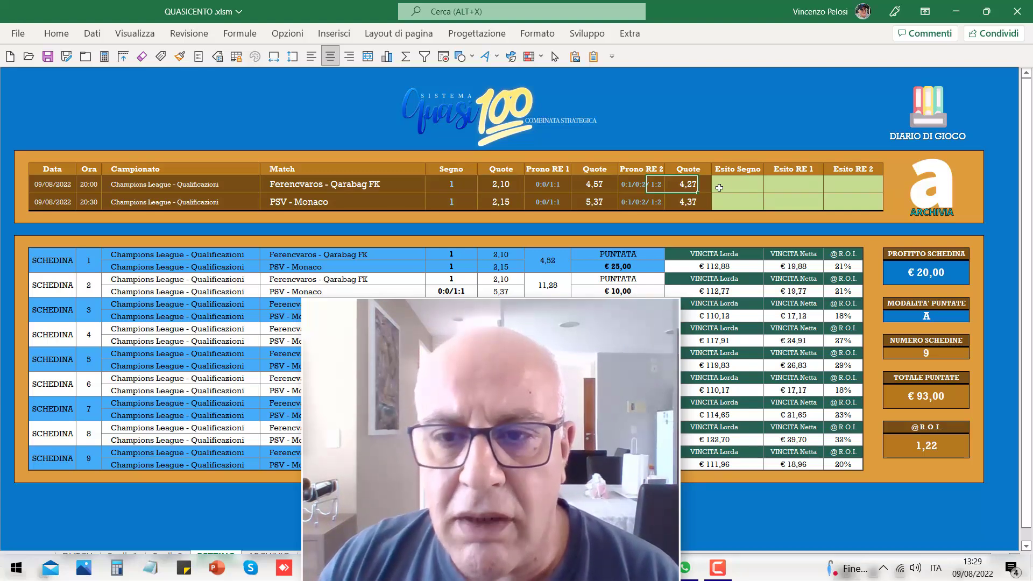
click(733, 185)
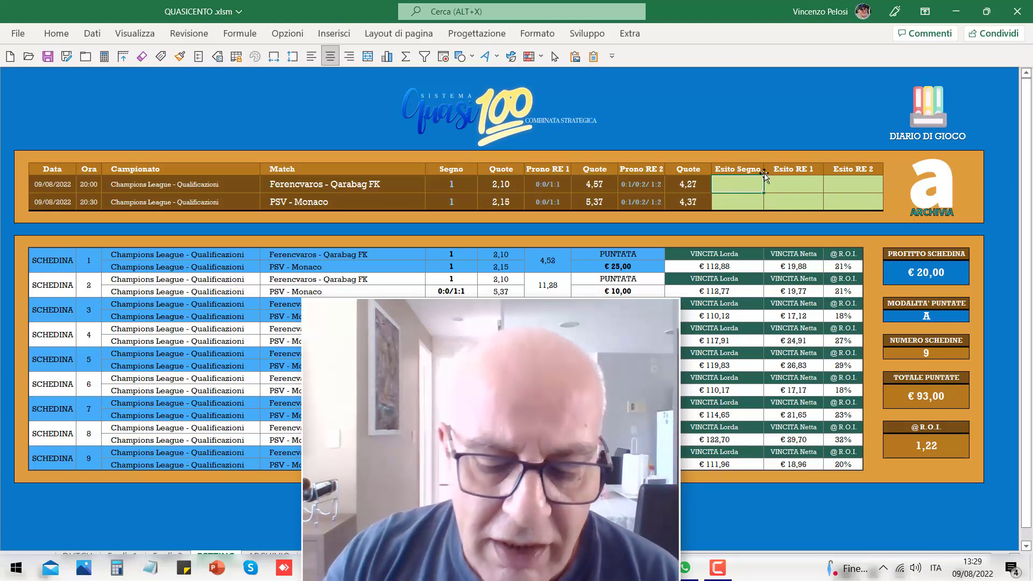
text(P)
key(Return)
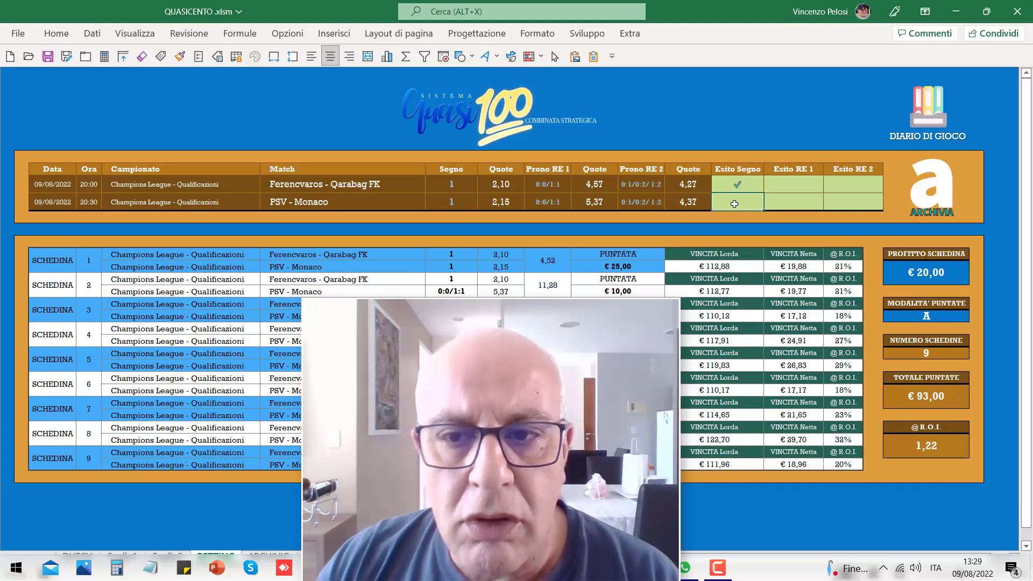
text(P)
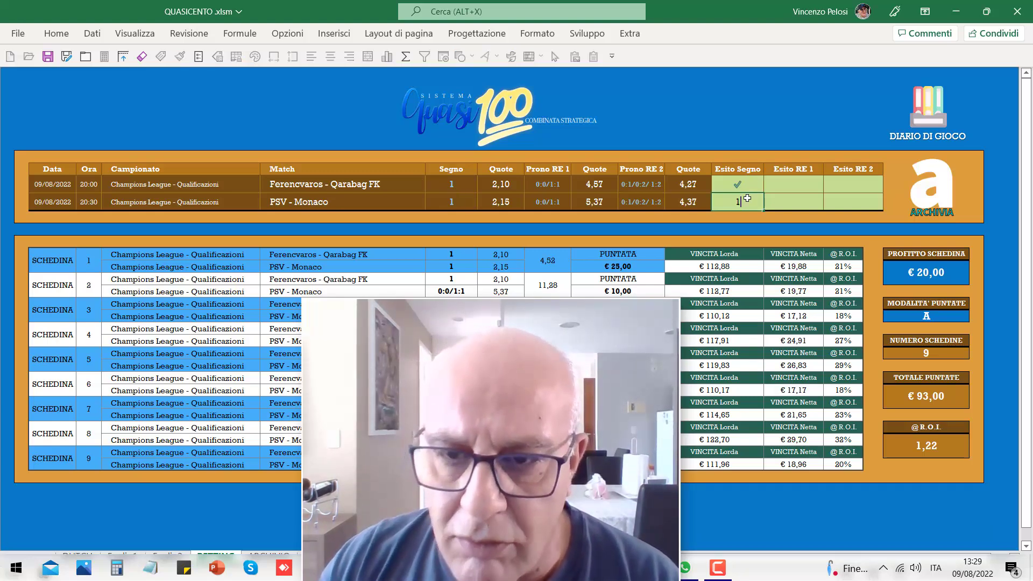
key(Return)
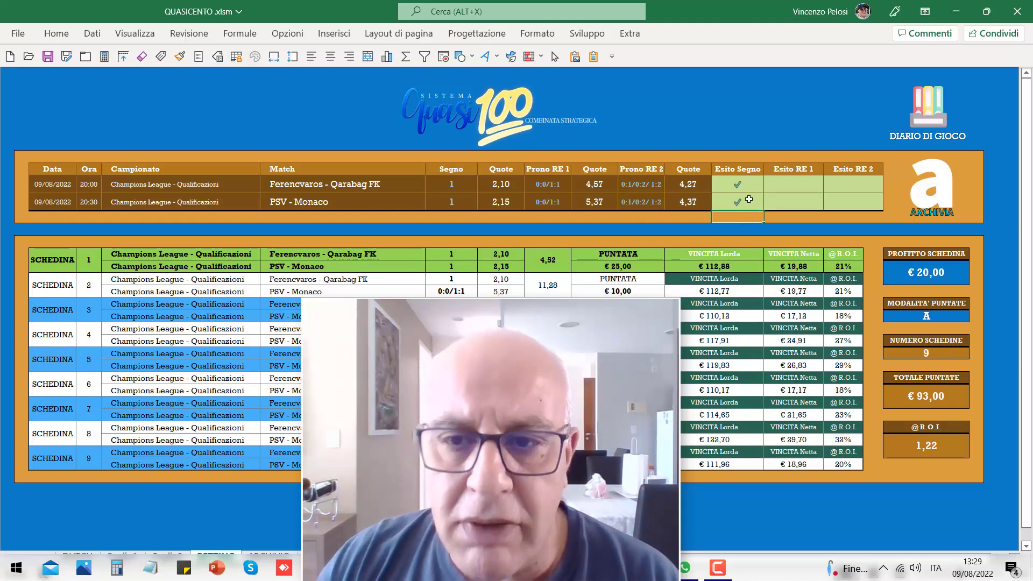
key(ctrl+z)
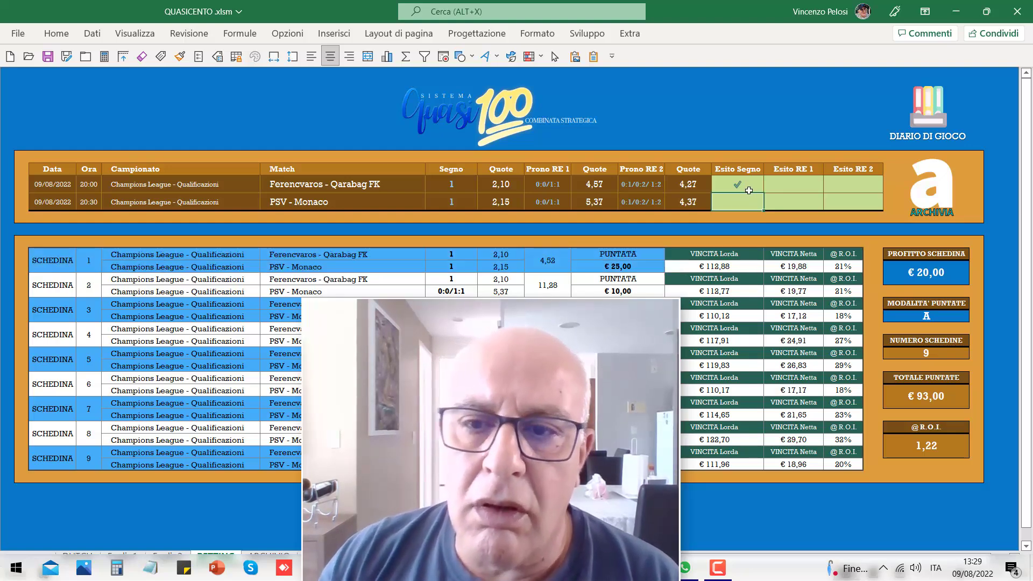
click(451, 184)
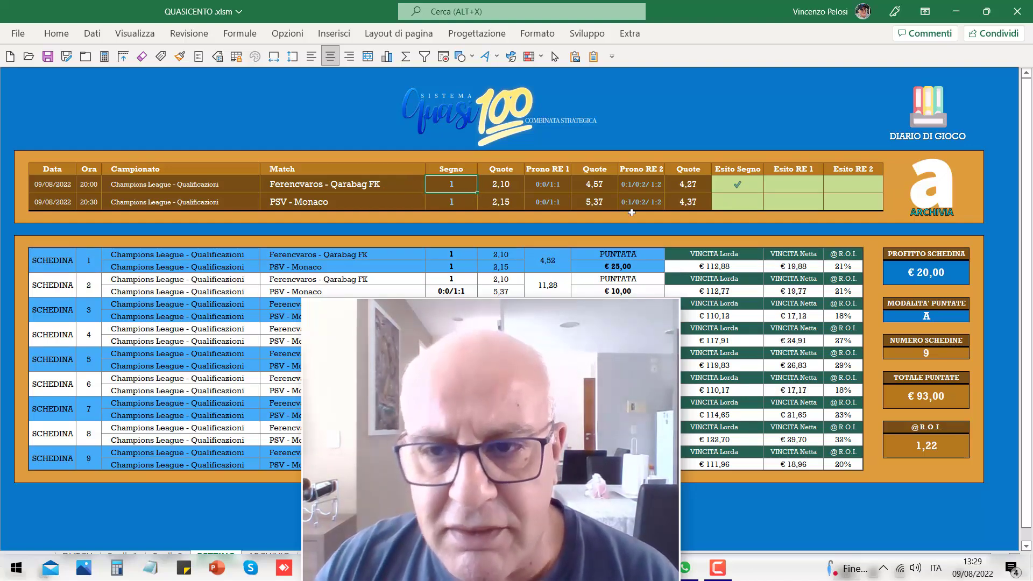
click(796, 198)
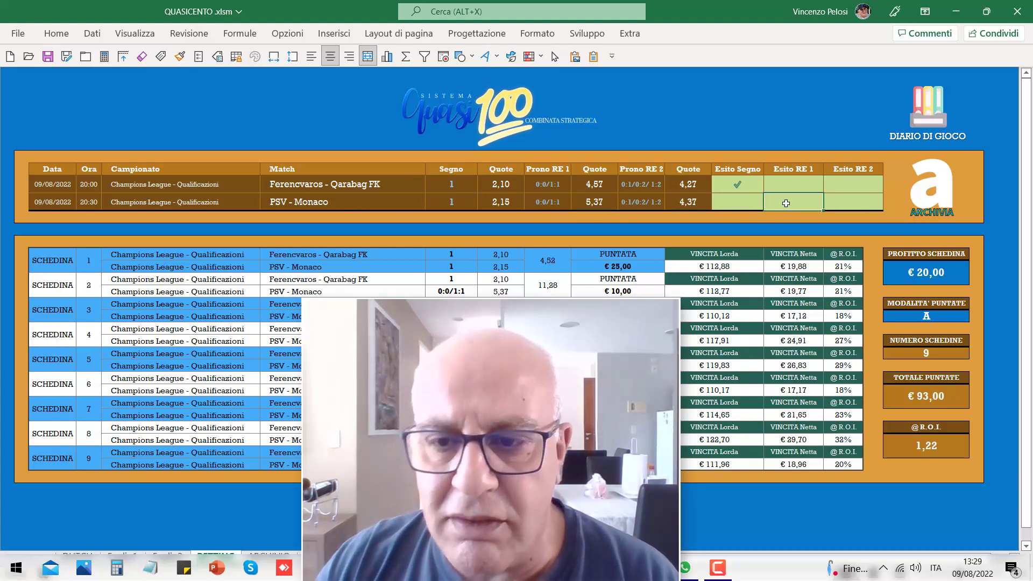
text(P)
key(Return)
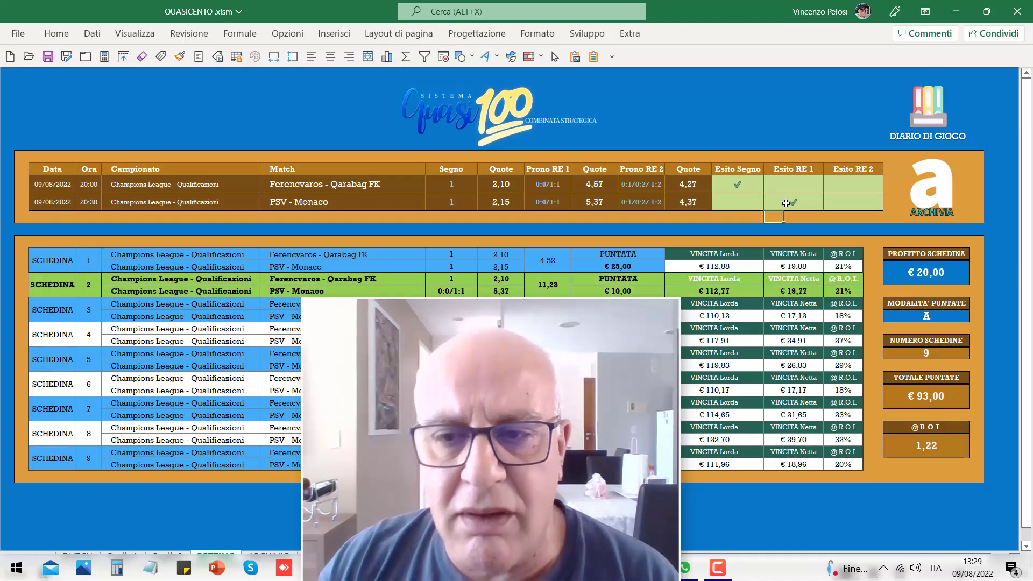
click(793, 204)
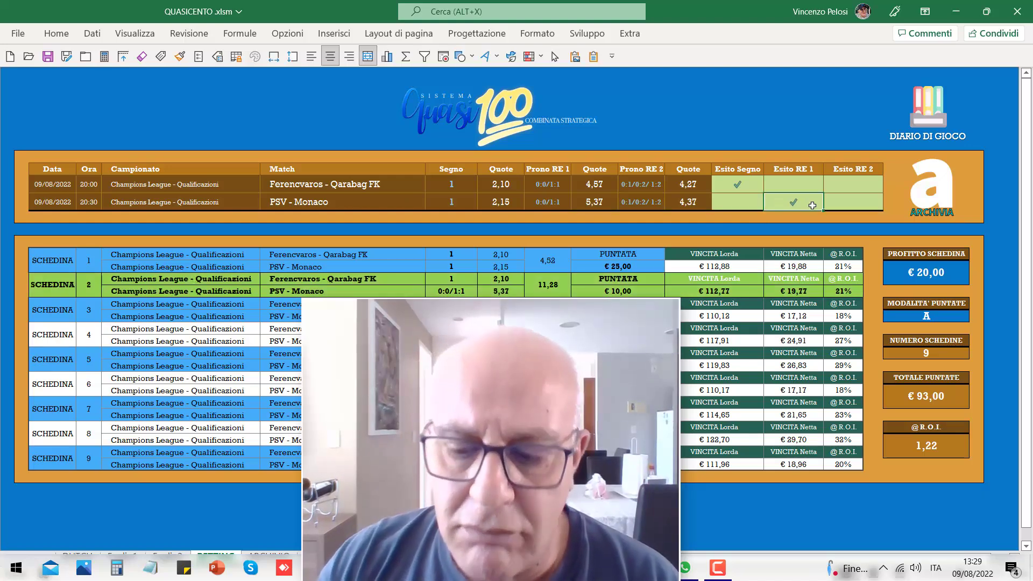
key(Delete)
click(723, 184)
key(Delete)
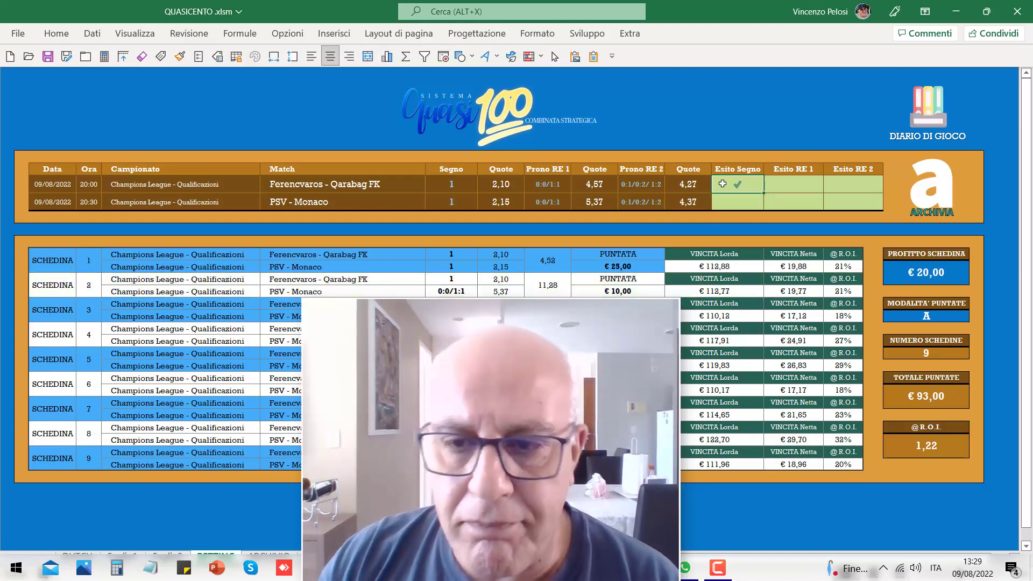
key(Tab)
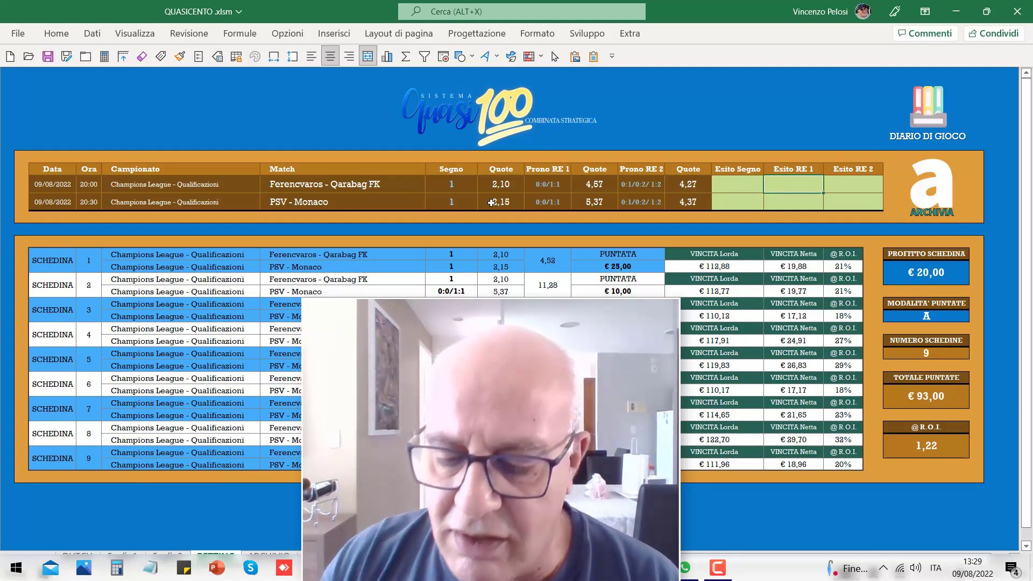
Enter 'a' check marks in the first match's Esito RE 1 and PSV - Monaco's Esito RE 2
text(1a)
key(Return)
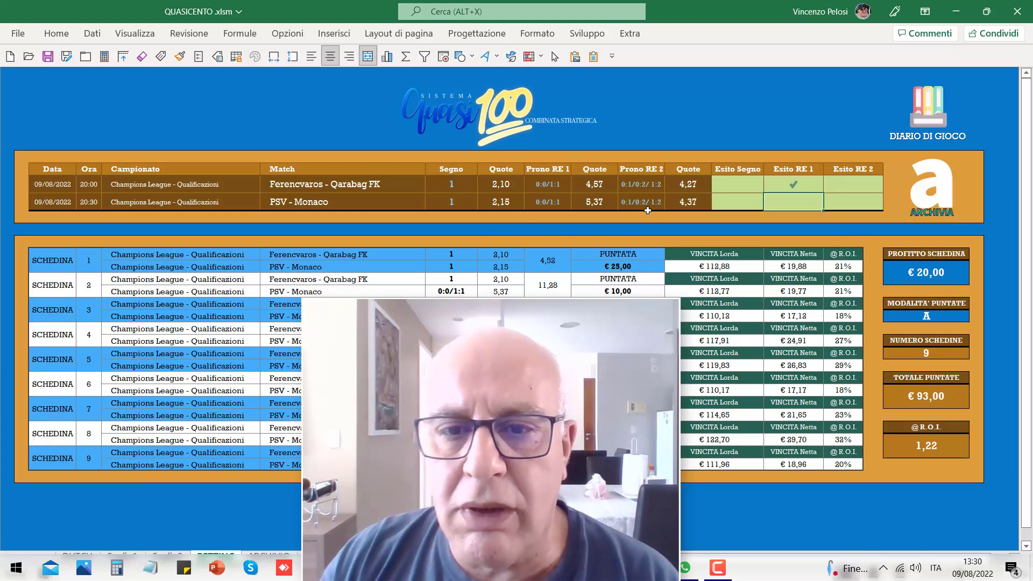
click(851, 204)
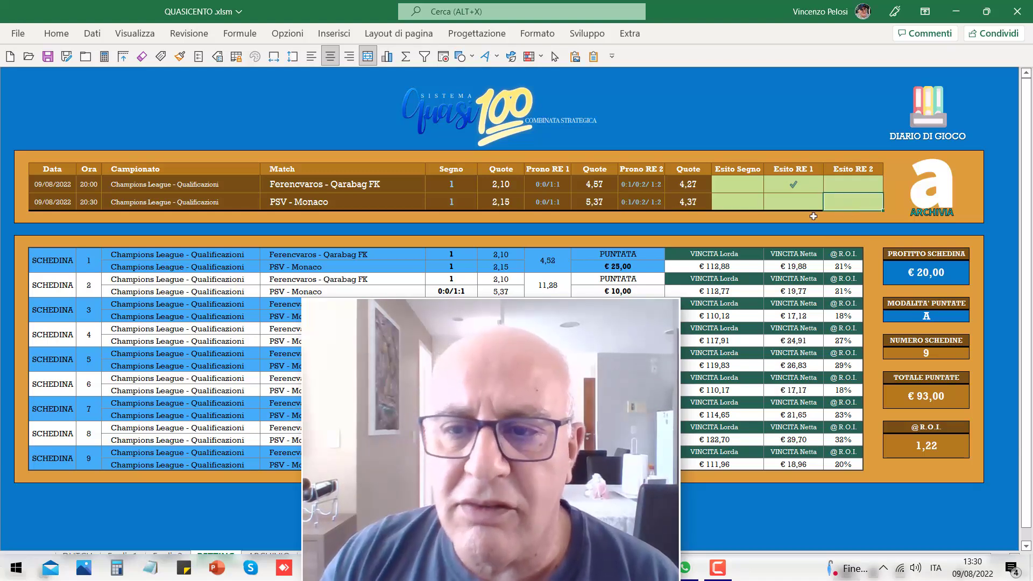
text(a)
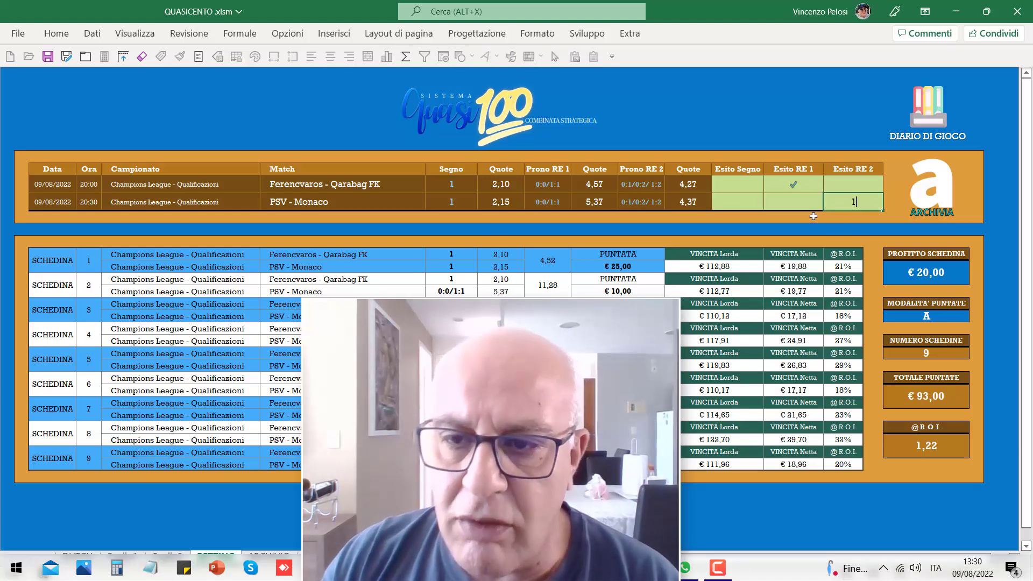
key(Return)
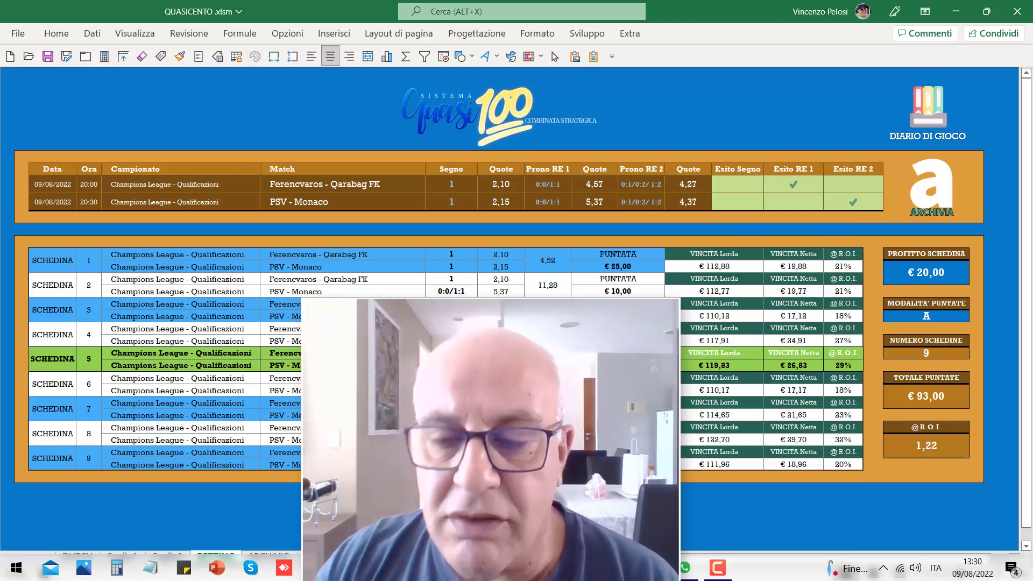
double_click(749, 192)
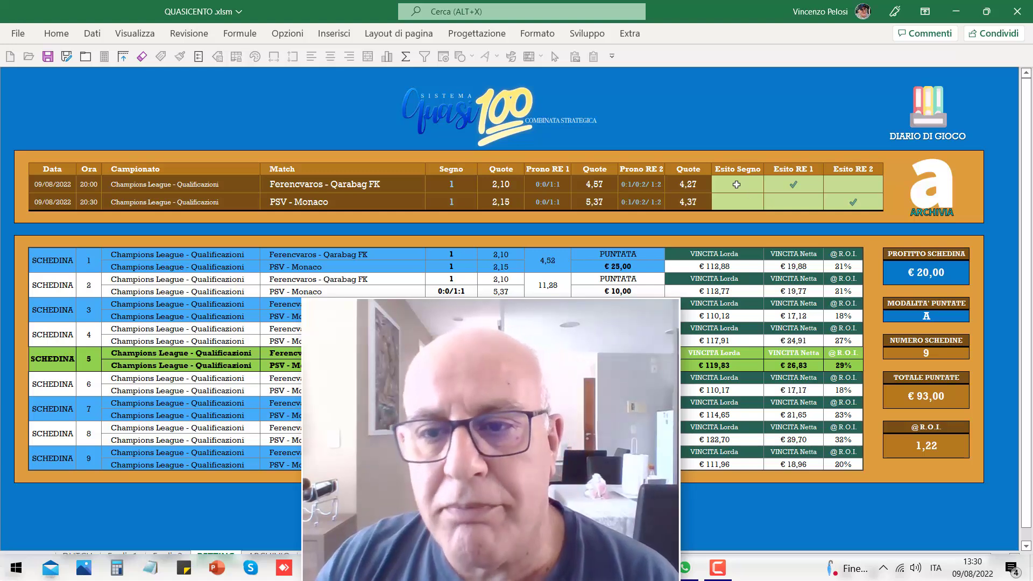
key(Escape)
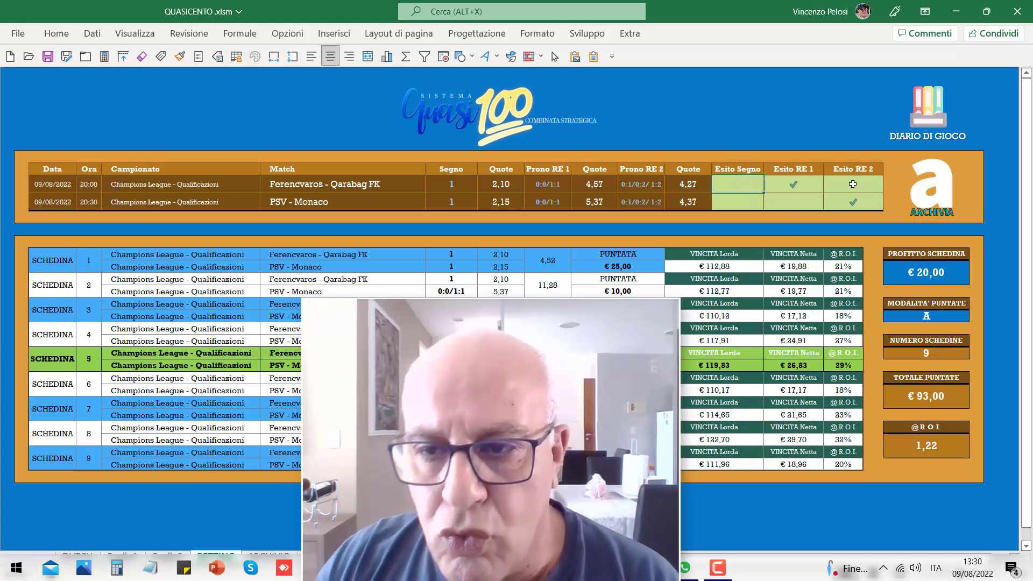
Review the first match's predictions, then clear its Esito RE 1 and PSV - Monaco's Esito RE 2 results
click(471, 184)
click(545, 185)
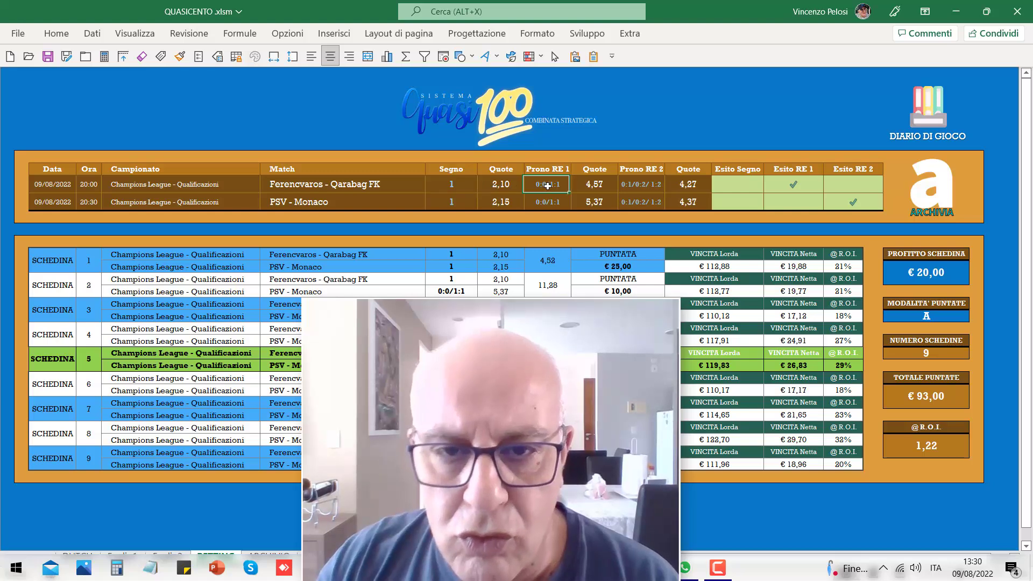
key(Tab)
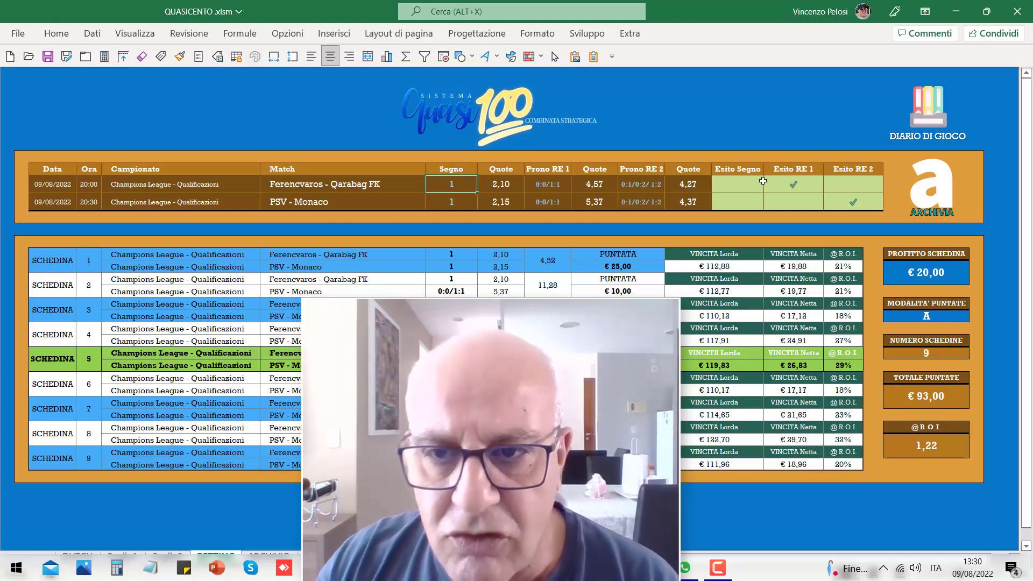
click(795, 185)
click(794, 185)
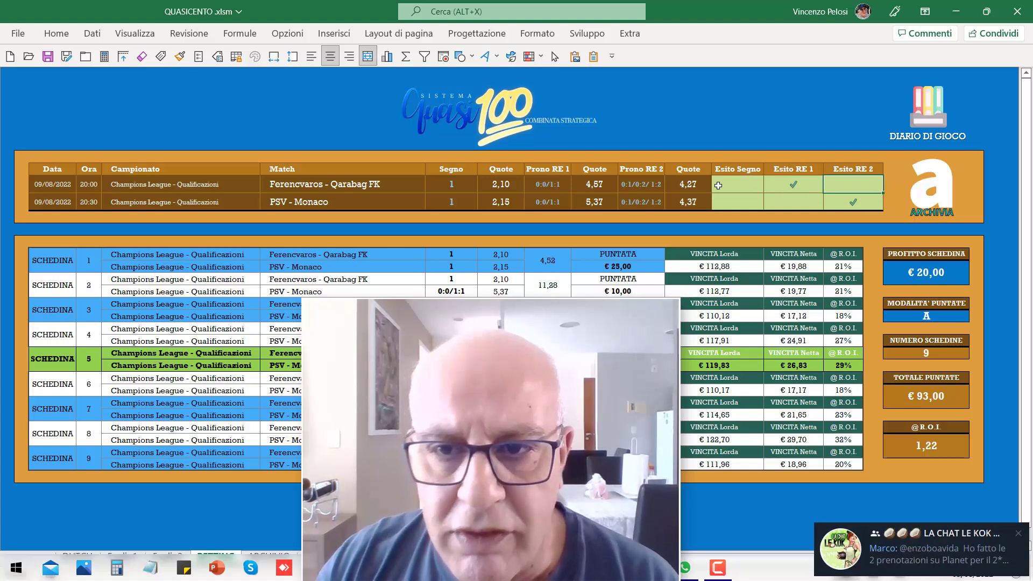
click(850, 182)
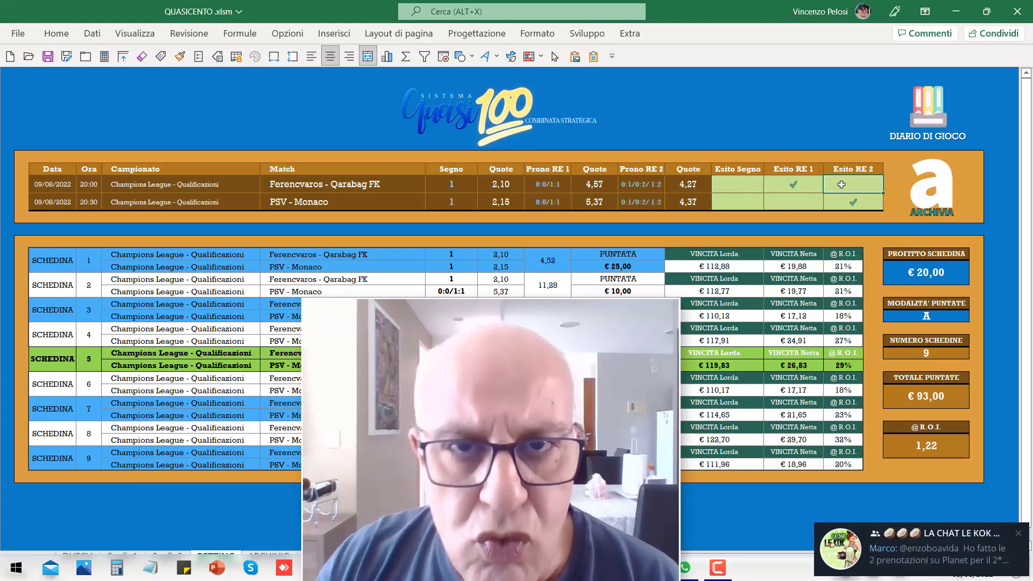
click(548, 184)
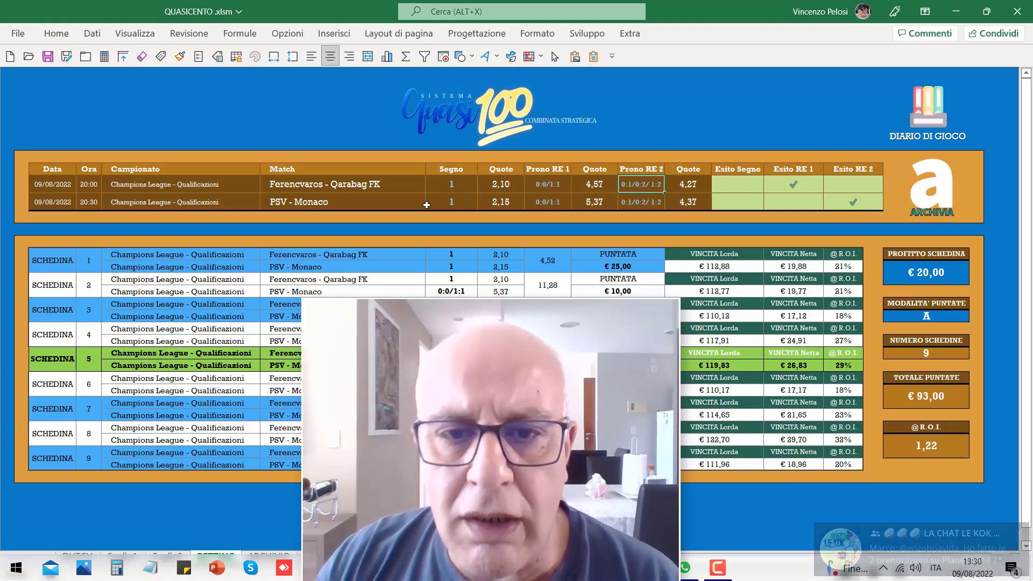
click(784, 185)
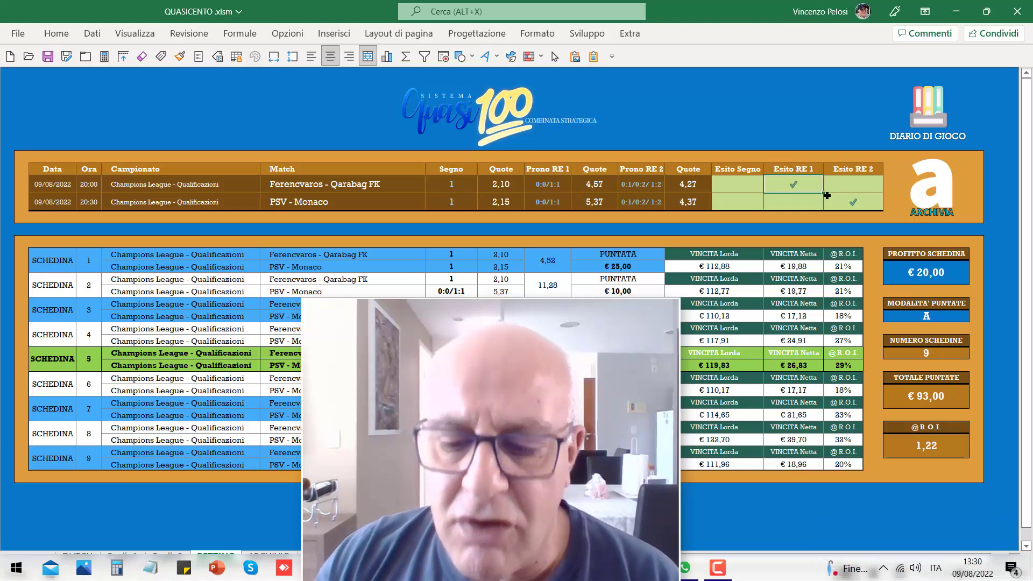
click(834, 202)
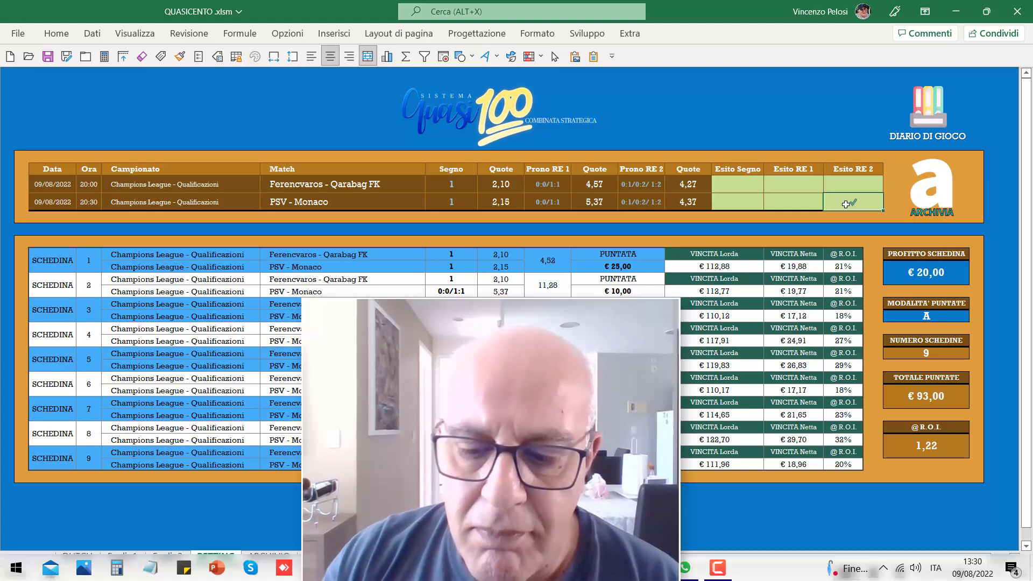
Record 0 as the Esito Segno result for both Ferencvaros - Qarabag FK and PSV - Monaco
click(459, 202)
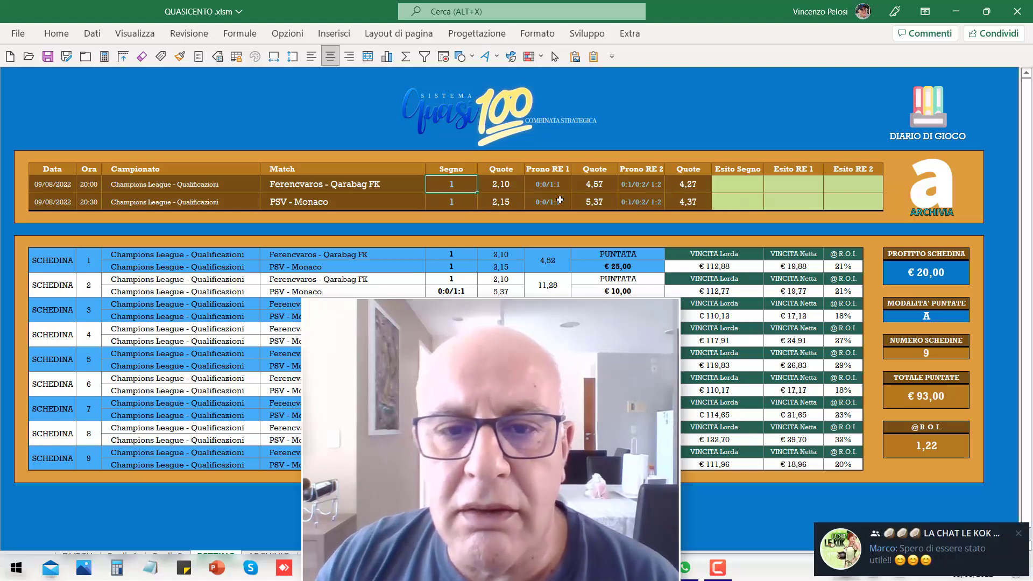
click(731, 187)
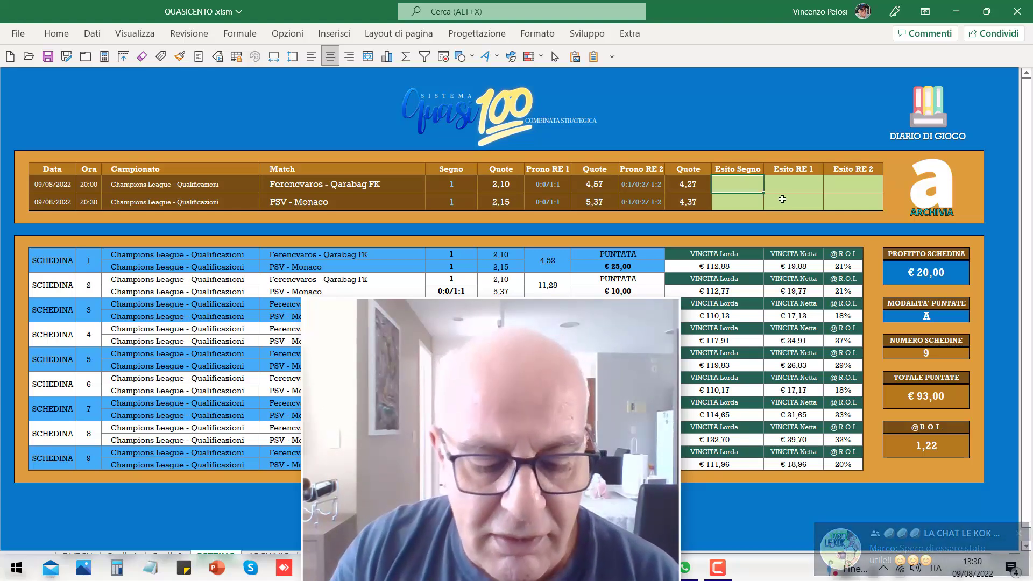
text(0)
key(Return)
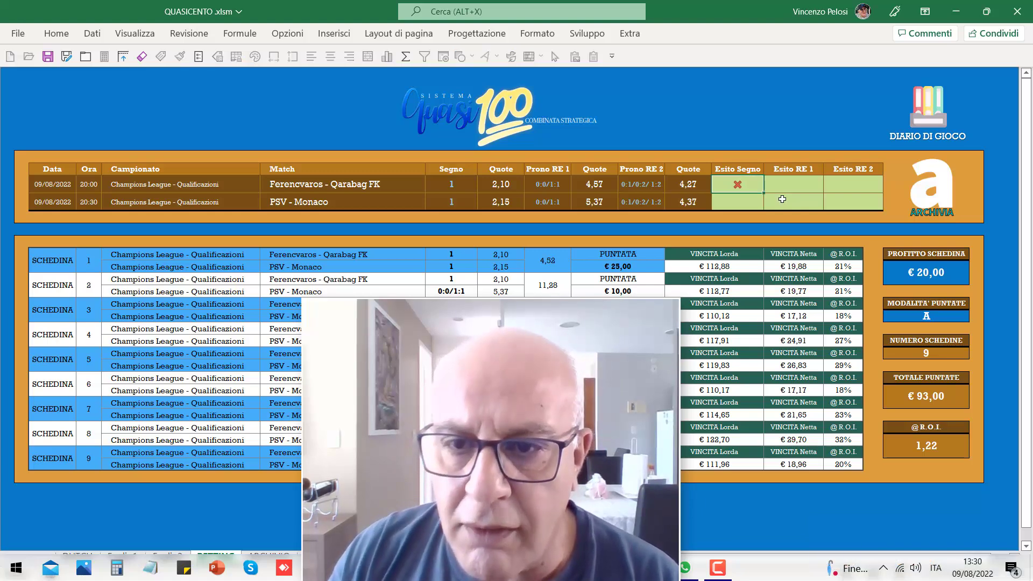
text(0)
key(Return)
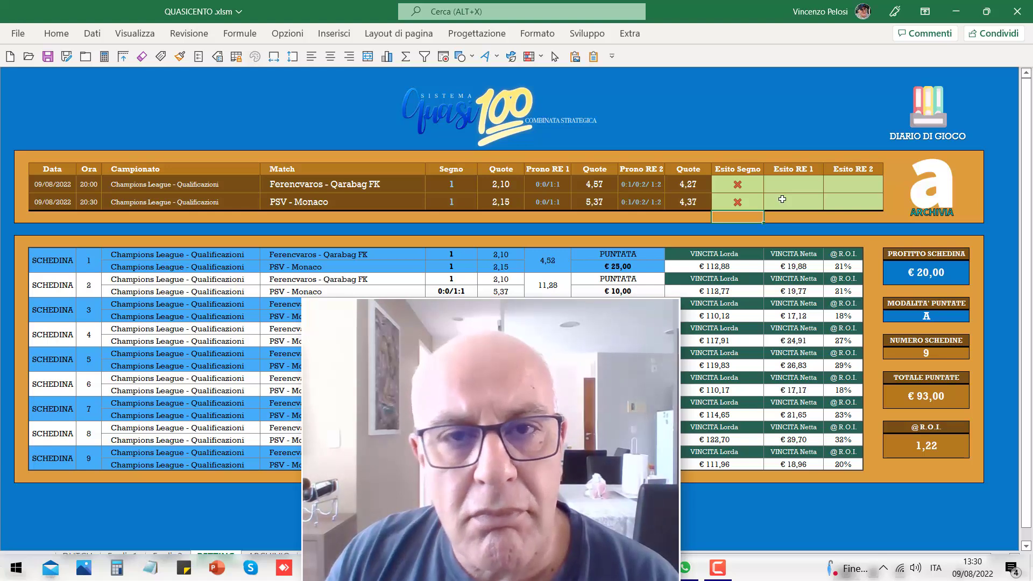
key(Up)
key(Up)
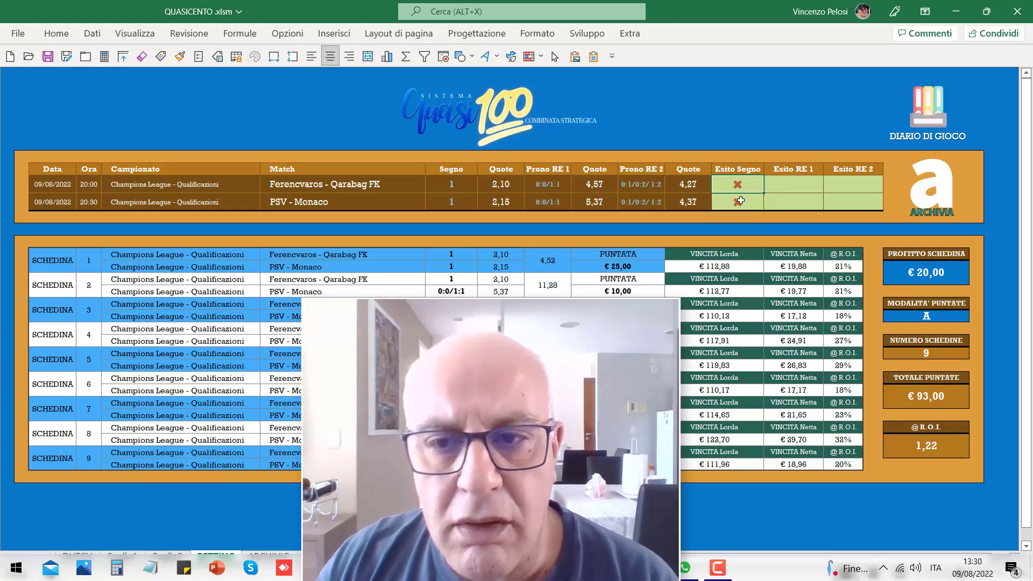
click(740, 201)
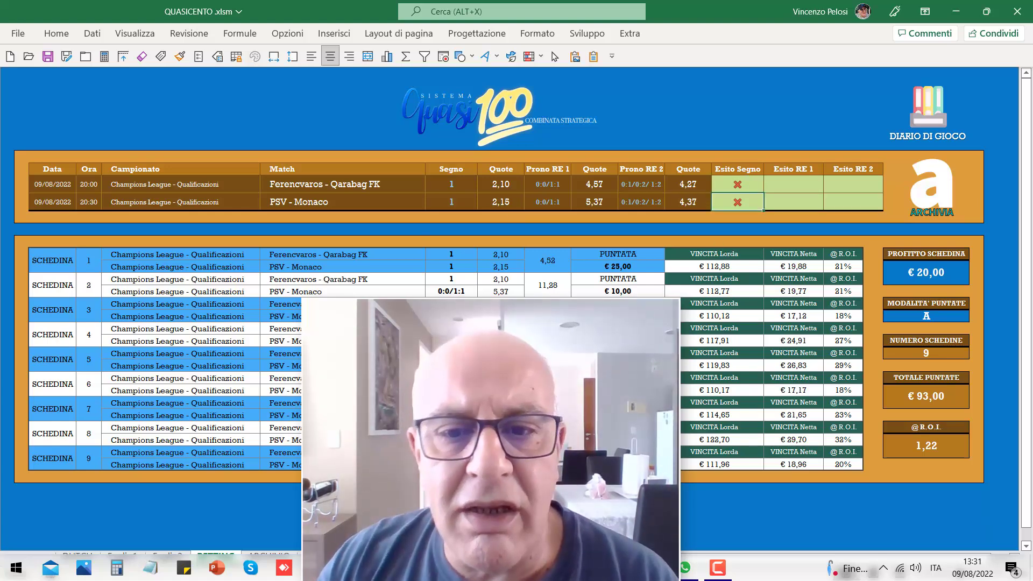
click(751, 198)
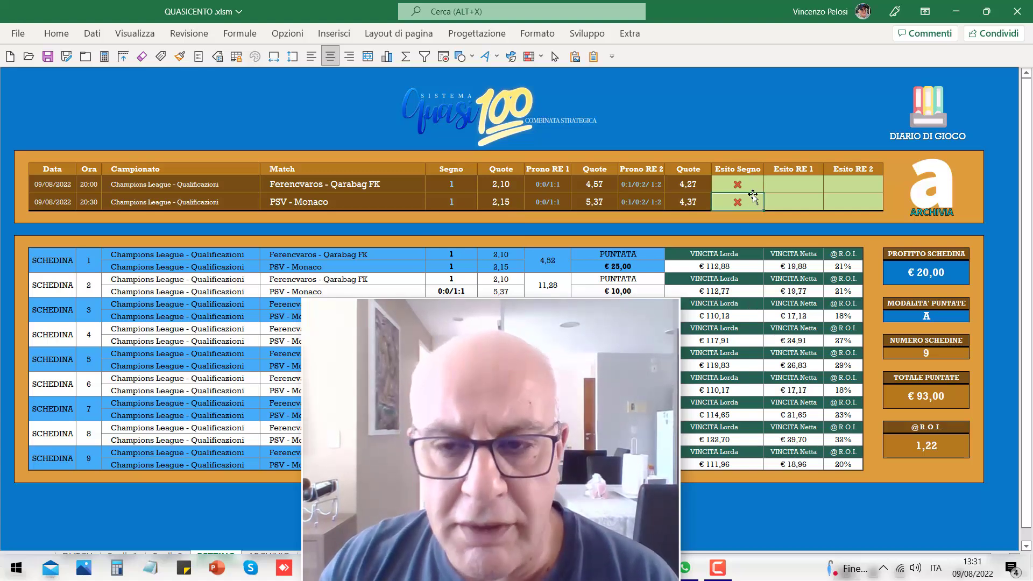
Set Ferencvaros - Qarabag FK's sign and PSV - Monaco's Esito RE 1 to 1, then archive the slip
click(743, 185)
text(1)
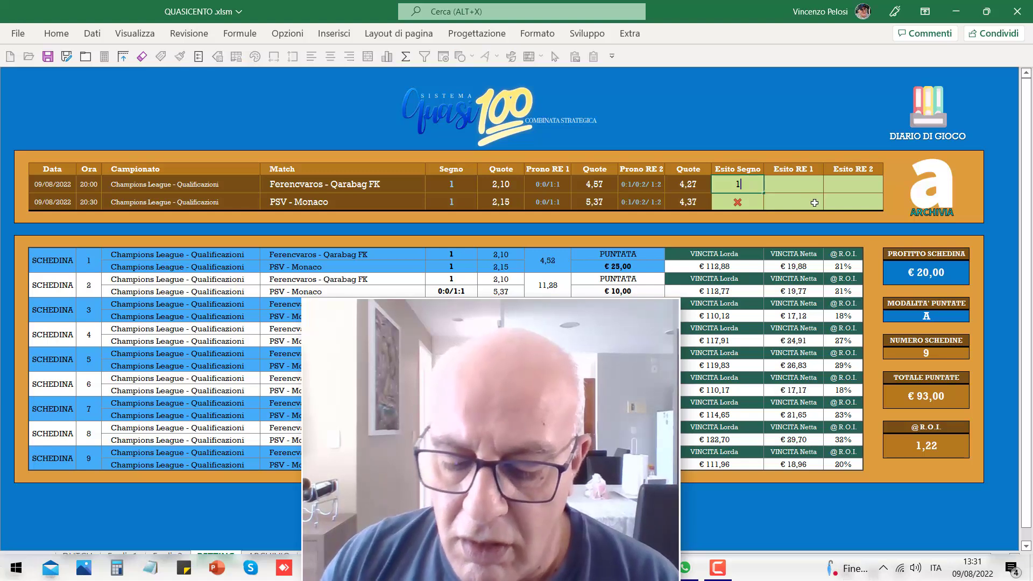
key(Return)
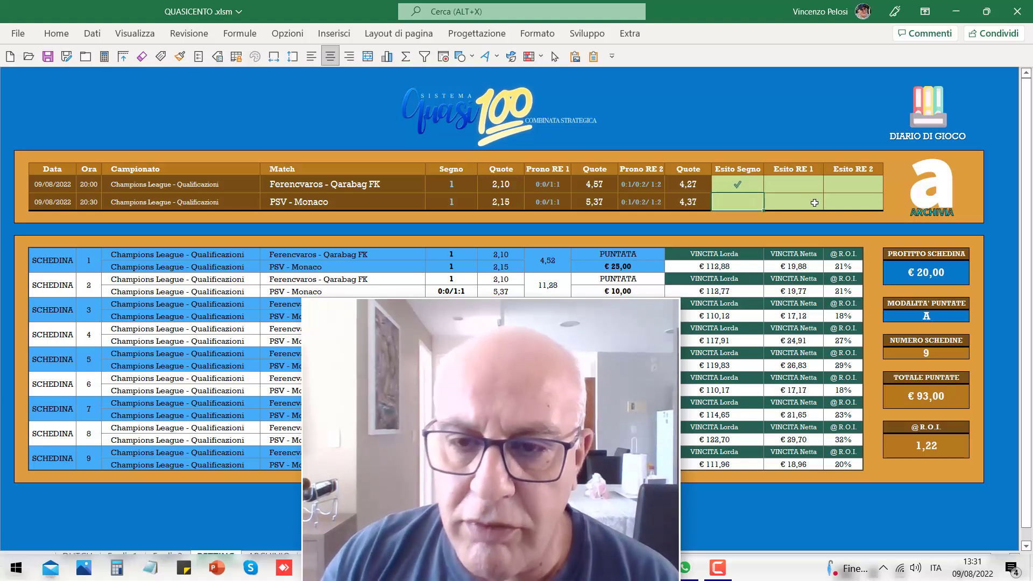
click(815, 203)
text(1)
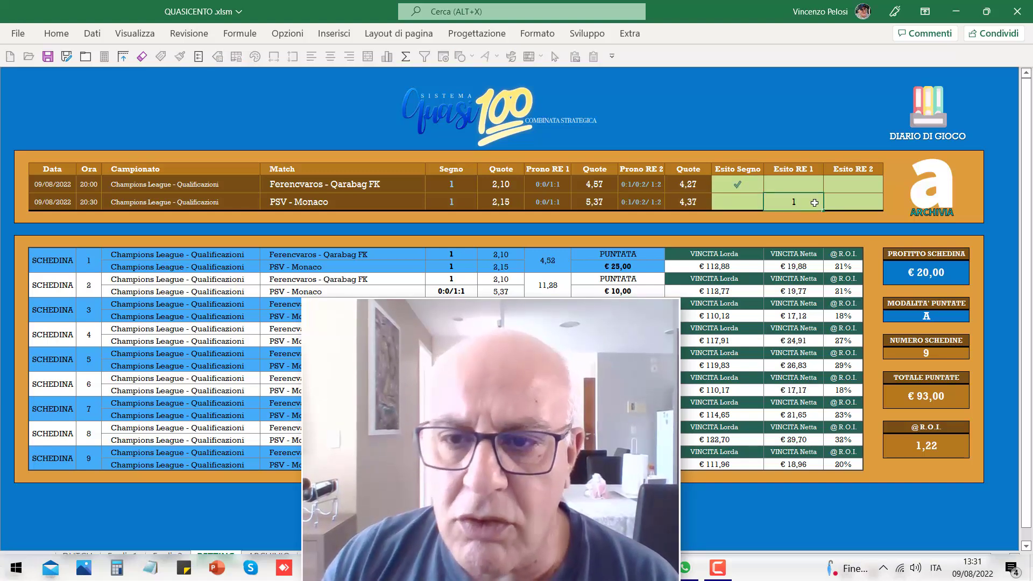
key(Return)
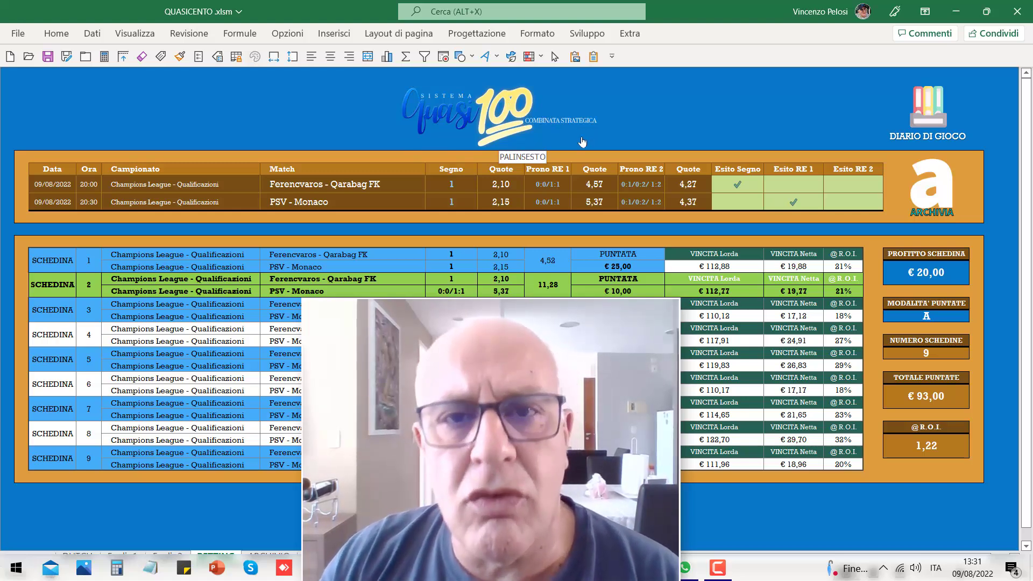
click(942, 191)
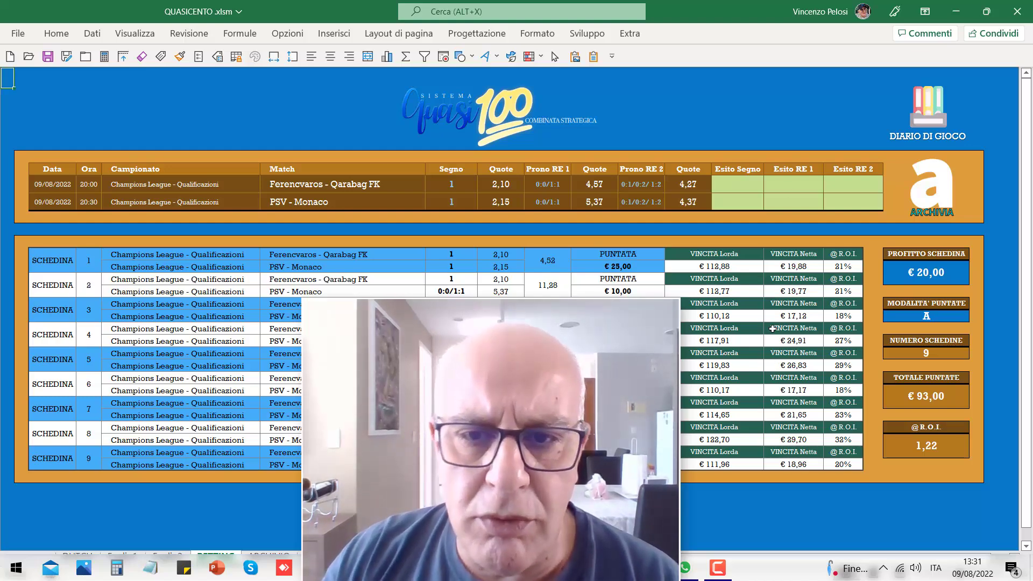
click(928, 124)
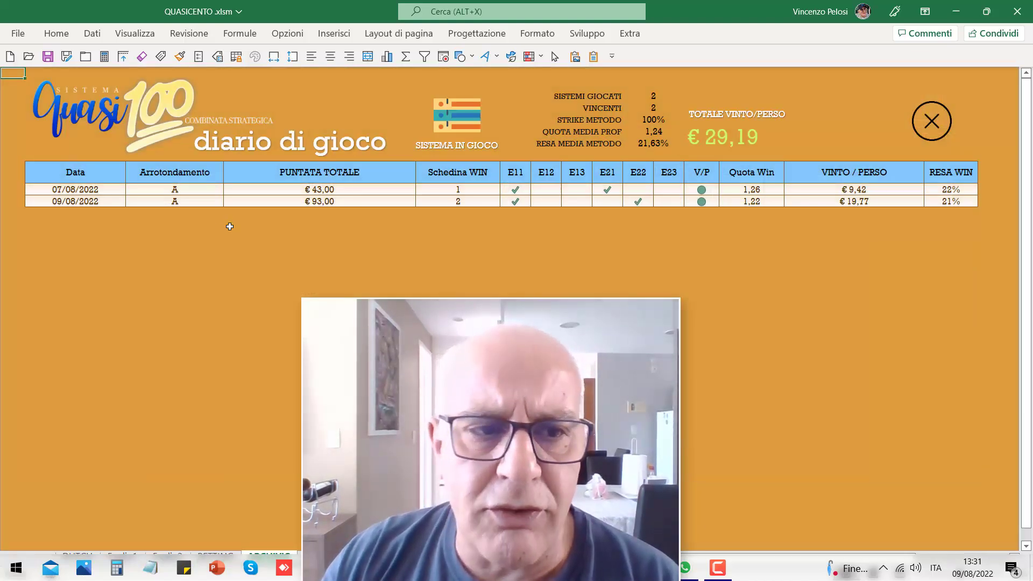
click(53, 203)
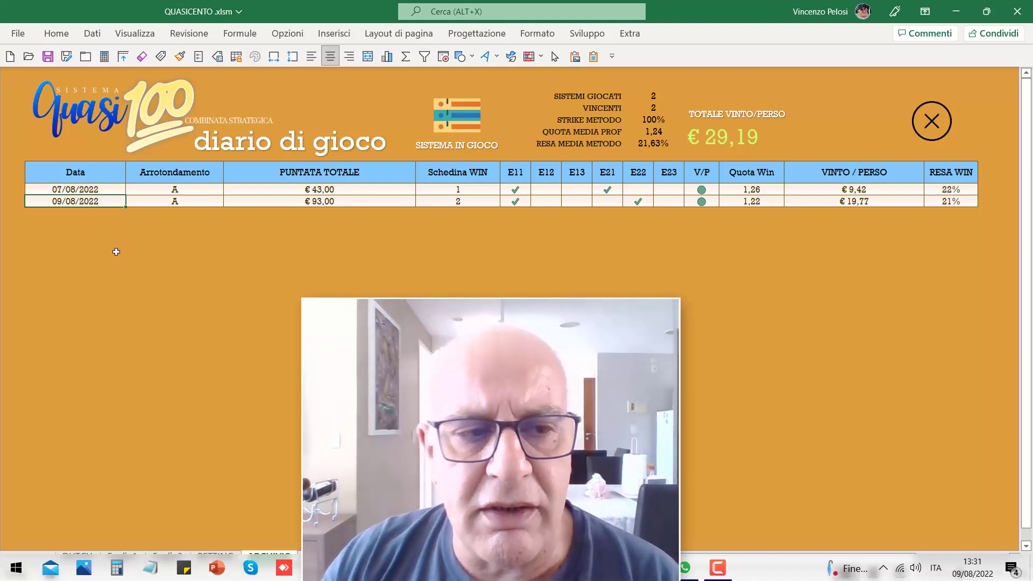
drag(65, 190, 964, 190)
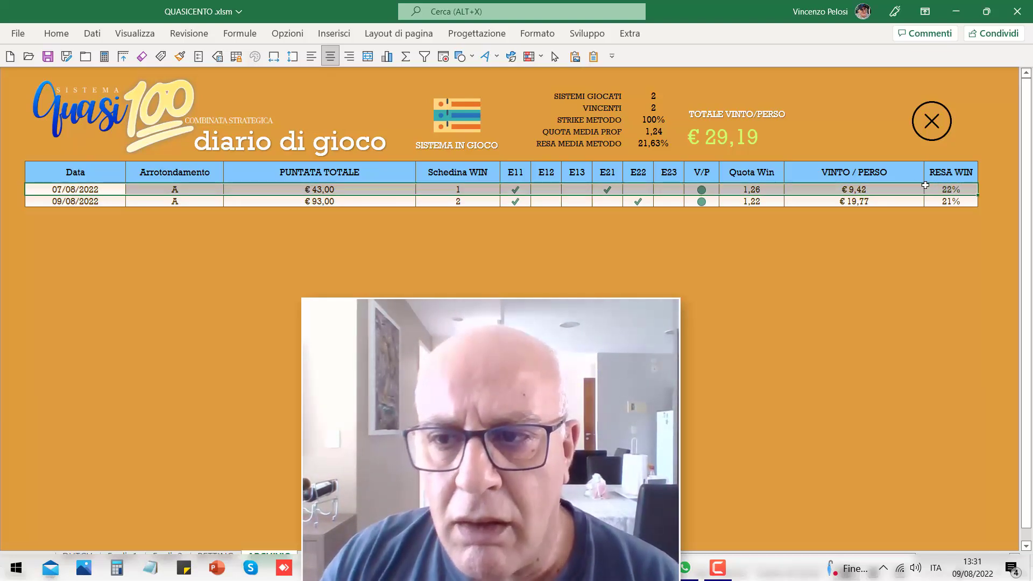
click(291, 272)
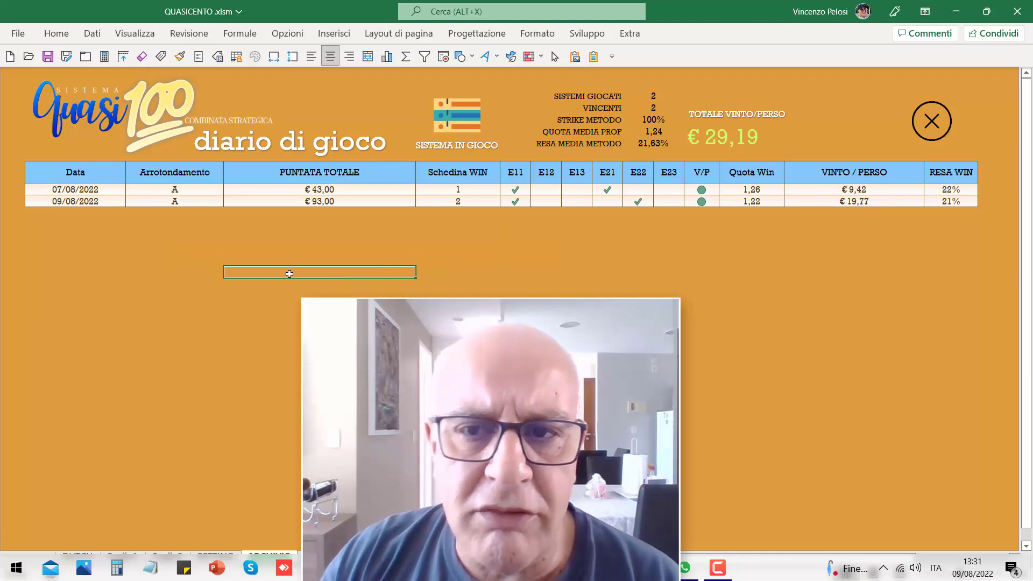
click(87, 202)
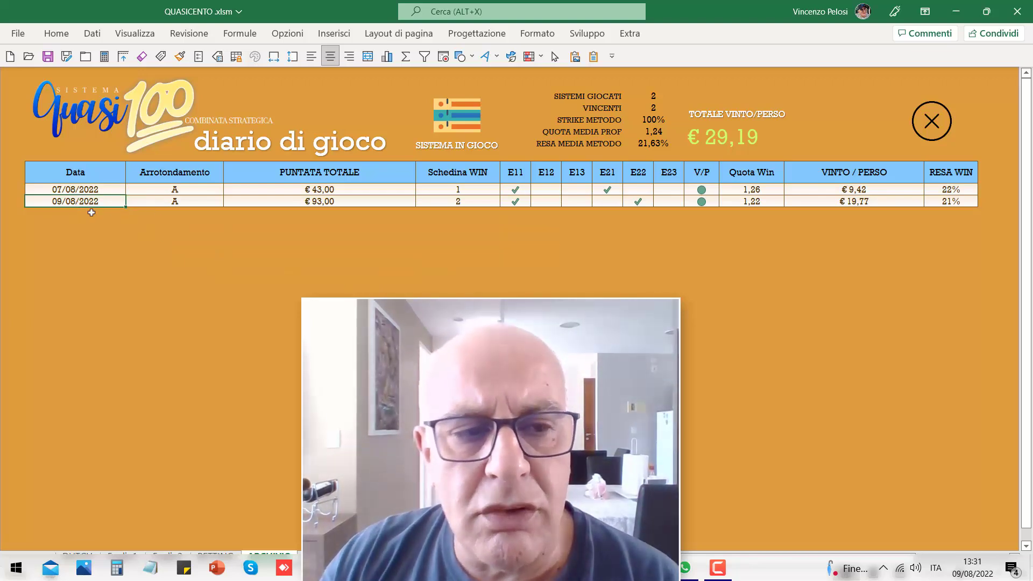
click(194, 204)
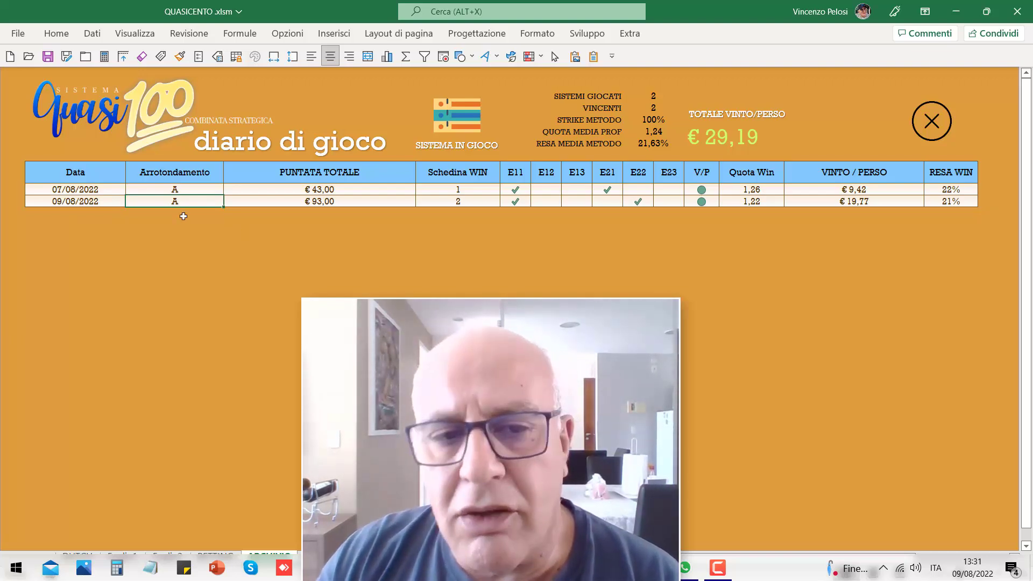
click(331, 203)
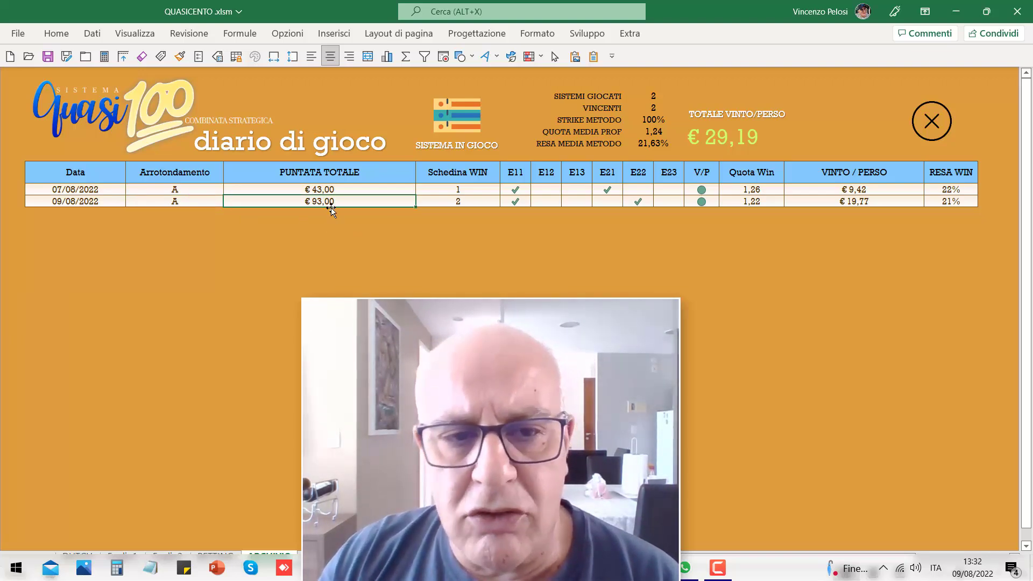
click(459, 203)
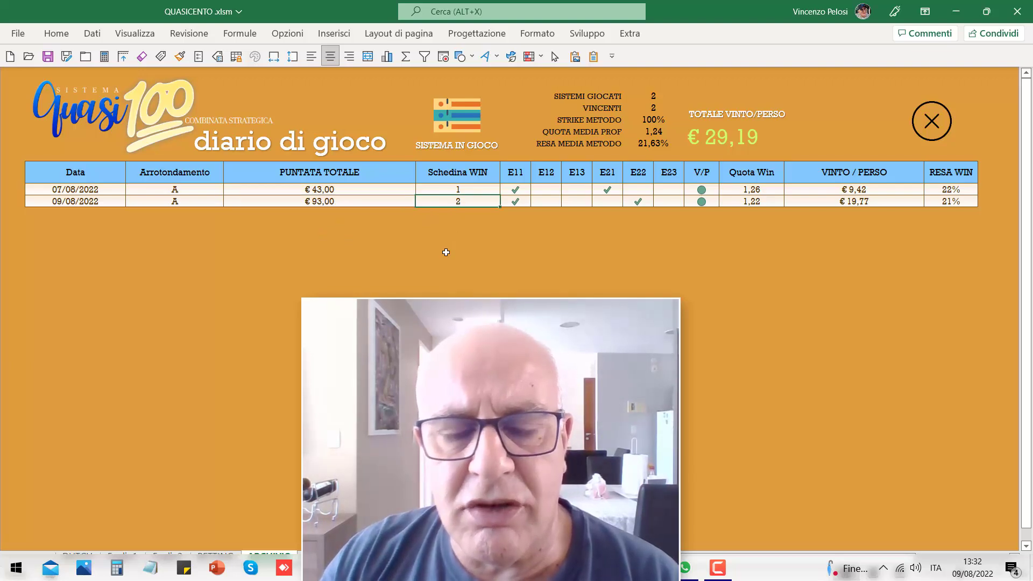
click(522, 201)
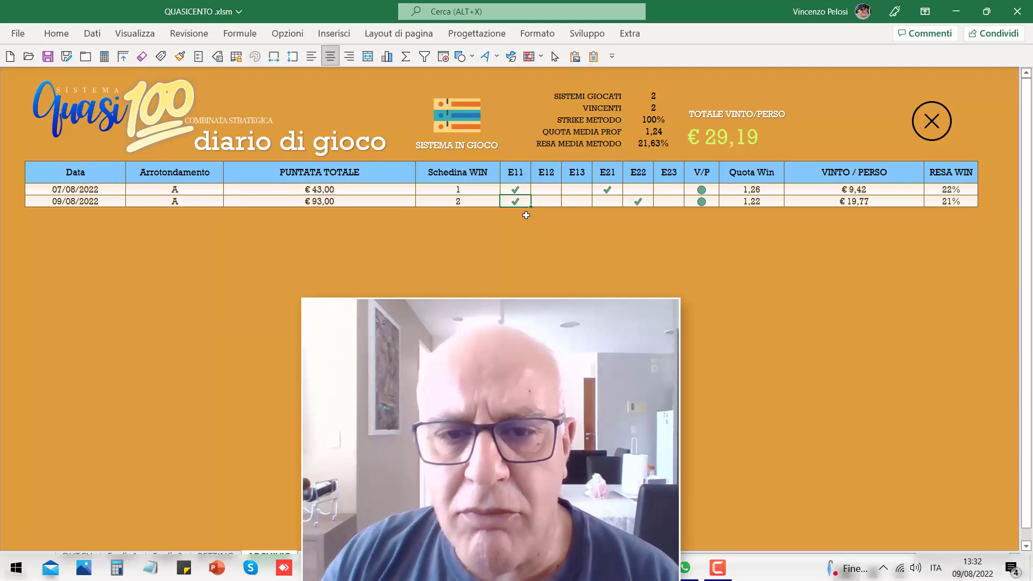
click(639, 204)
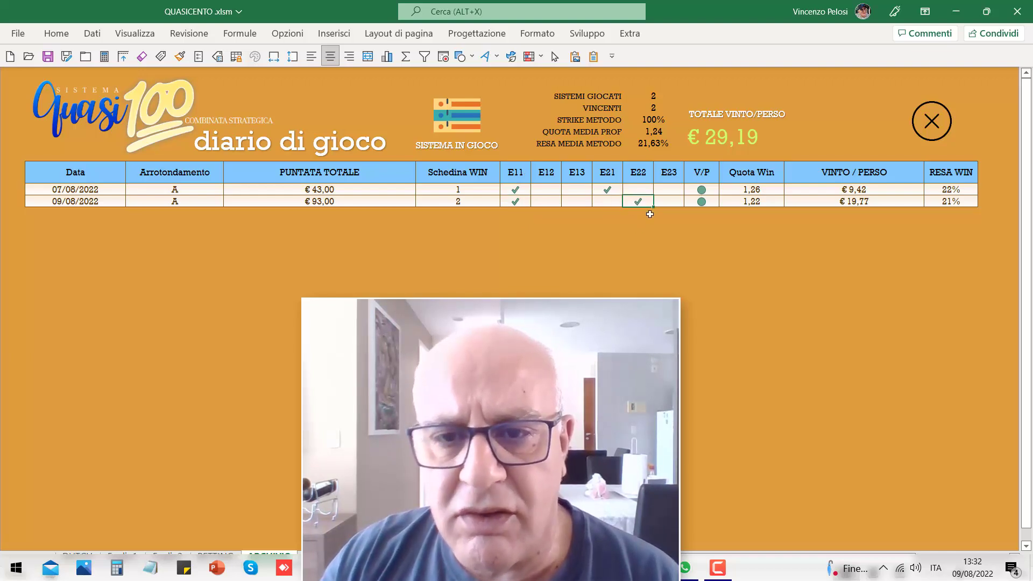
click(705, 204)
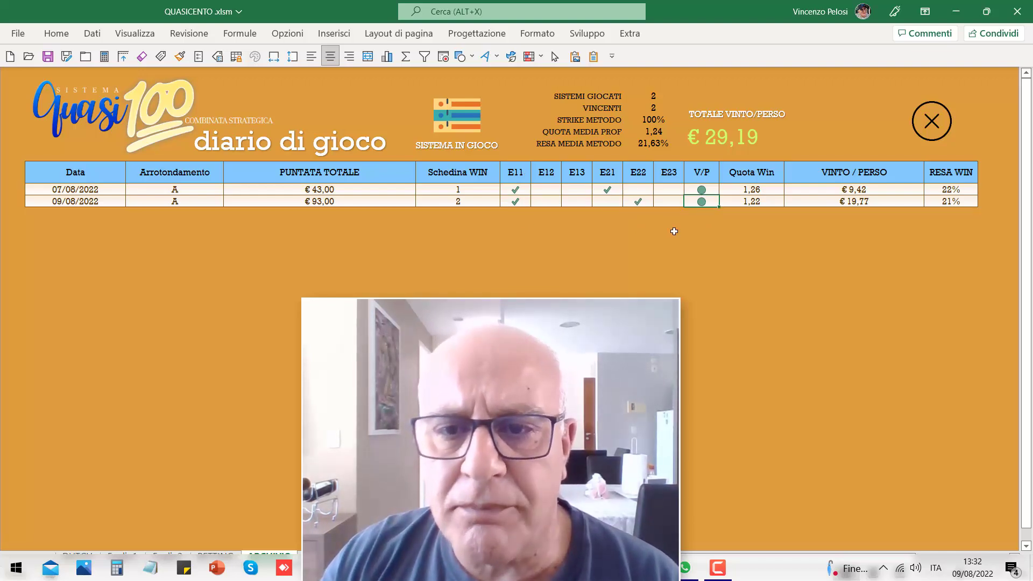
click(771, 200)
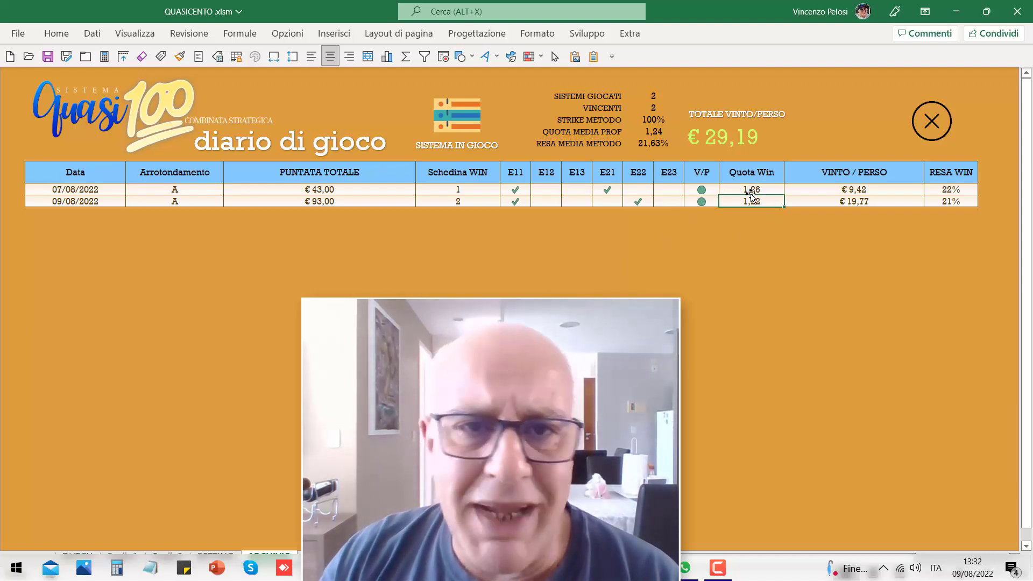
click(835, 204)
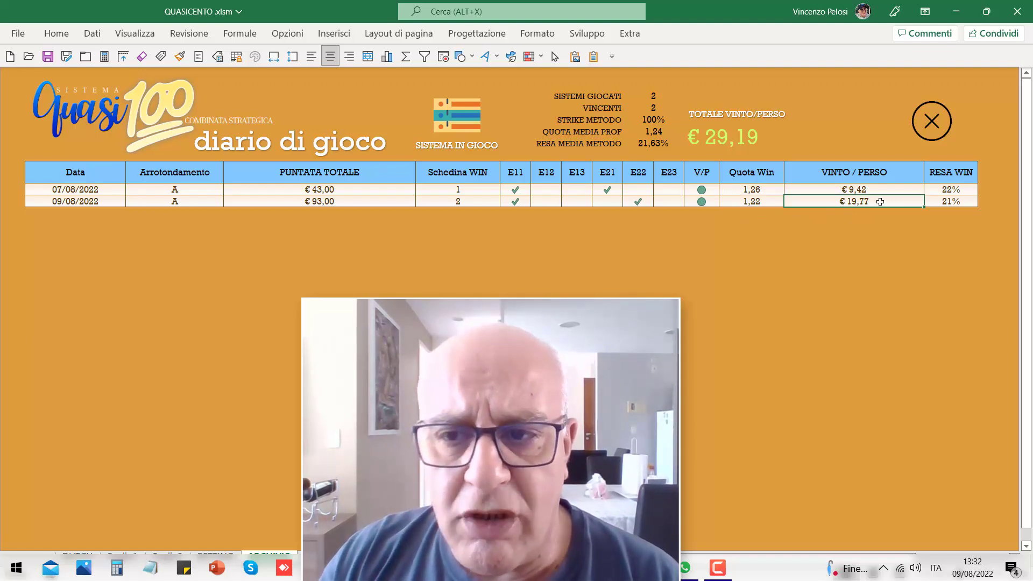
click(835, 262)
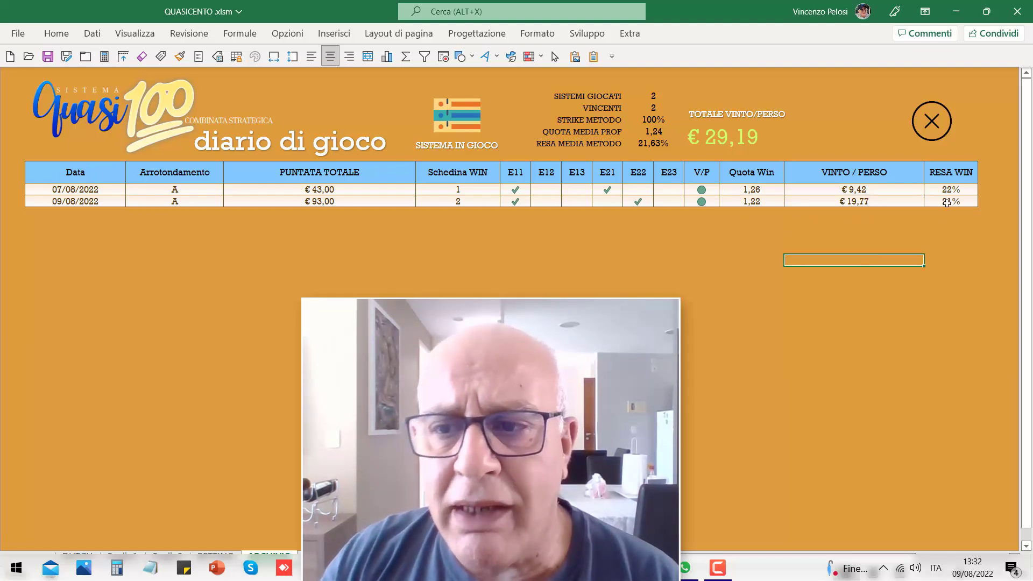
click(947, 203)
click(368, 199)
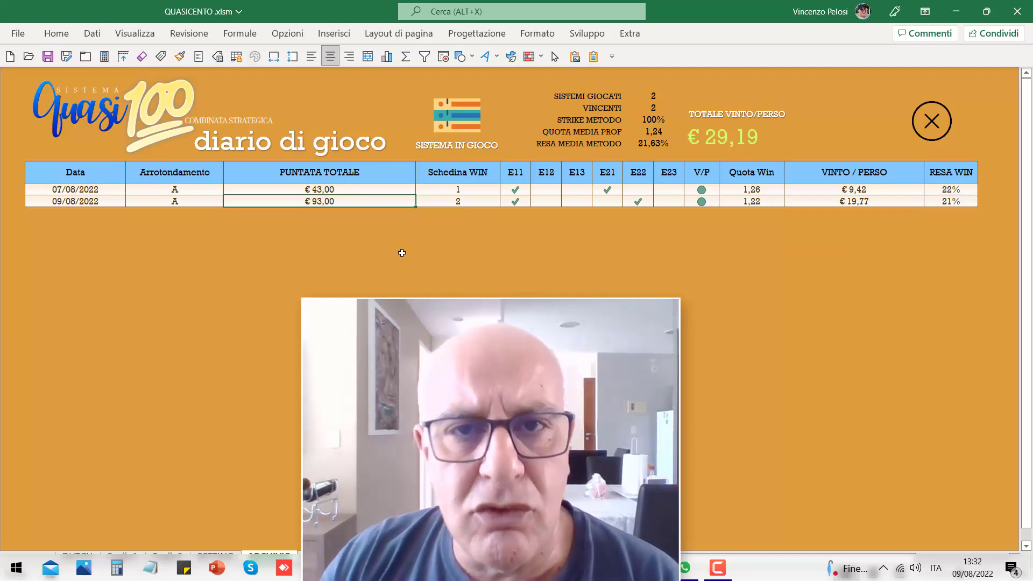
click(766, 204)
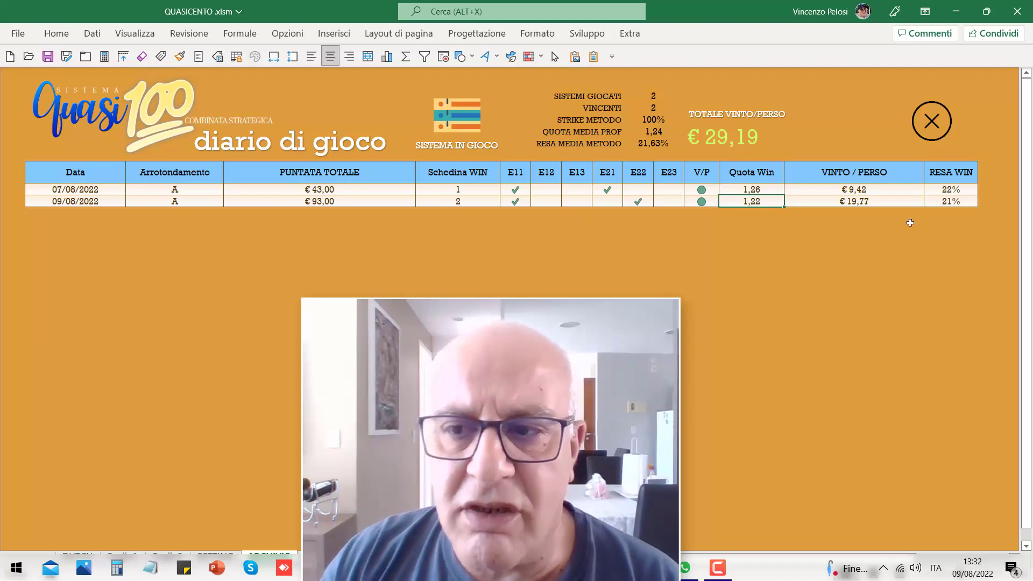
click(937, 203)
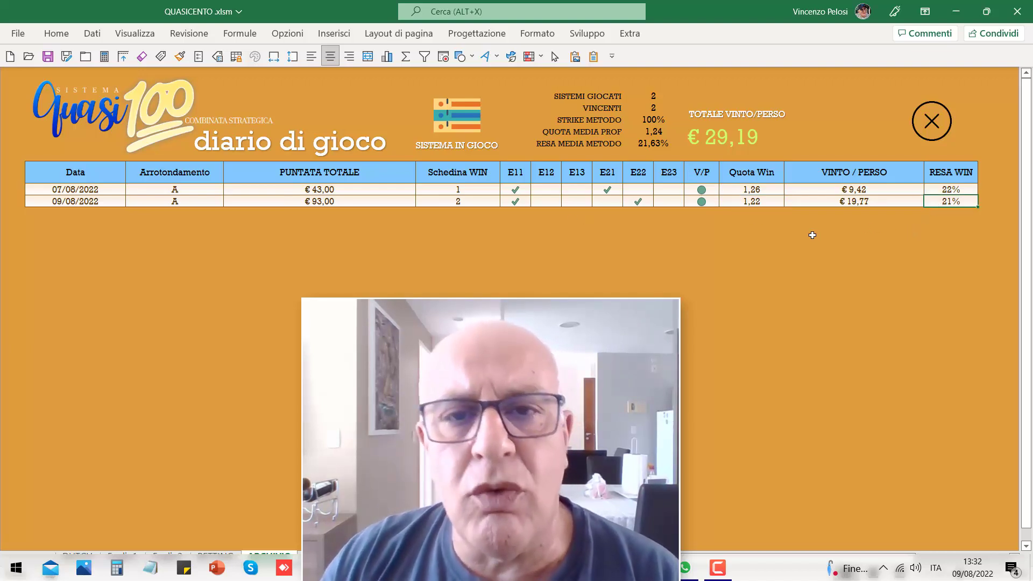
click(338, 206)
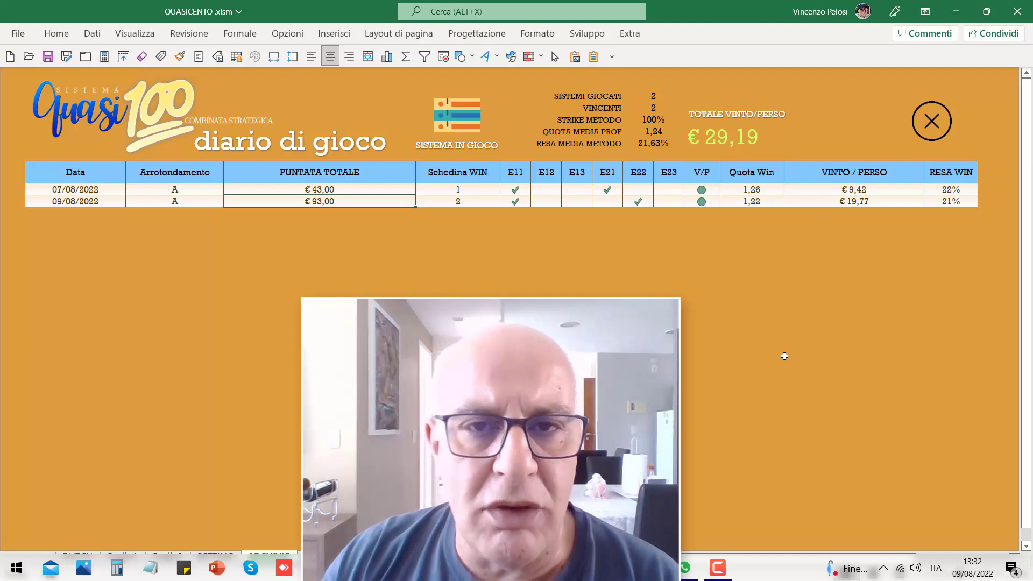
Review the total won and cumulative stats: winning slips, 100% strike rate, 1,24 average odds
click(746, 136)
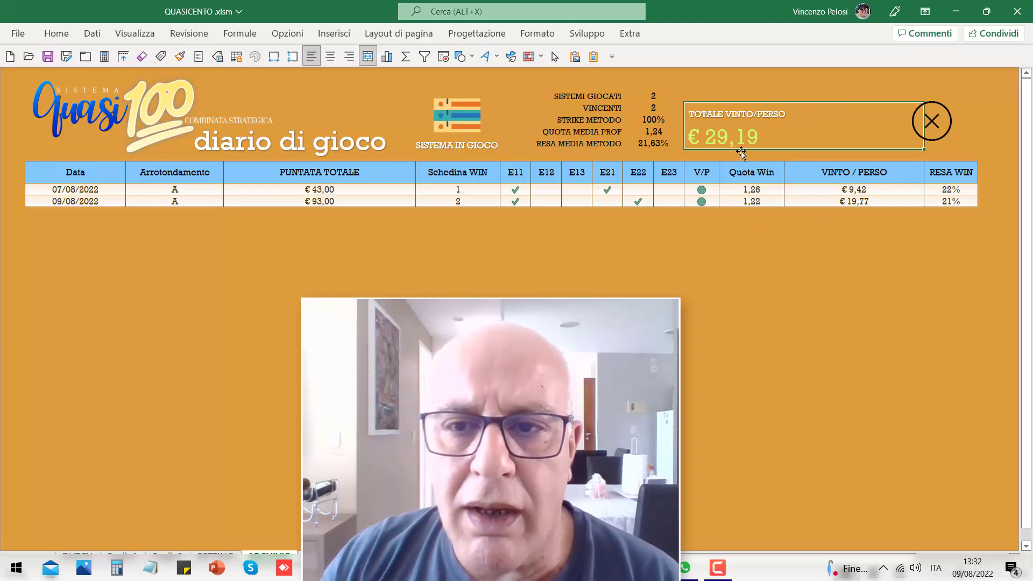
click(689, 273)
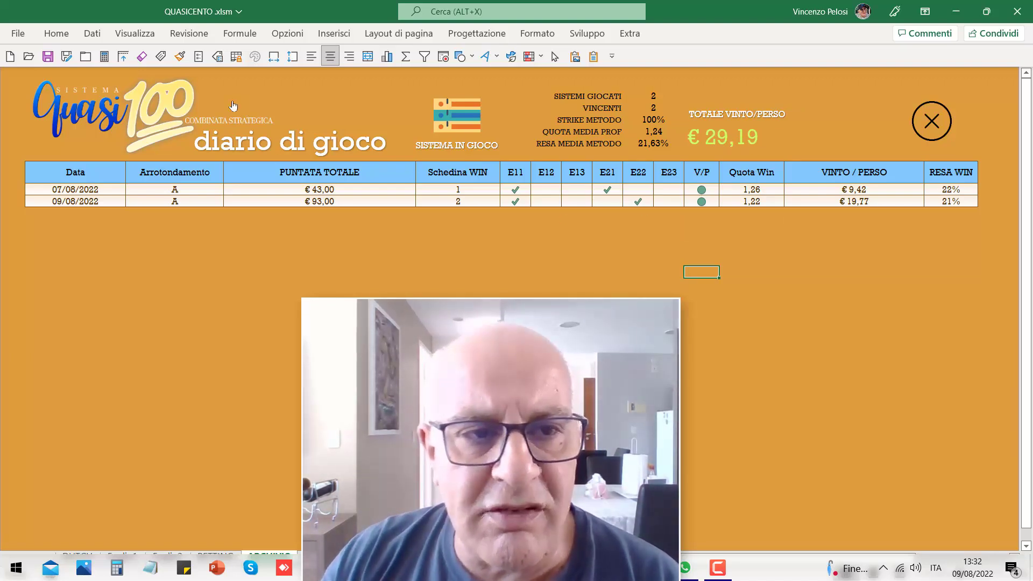
click(574, 96)
click(597, 109)
click(592, 121)
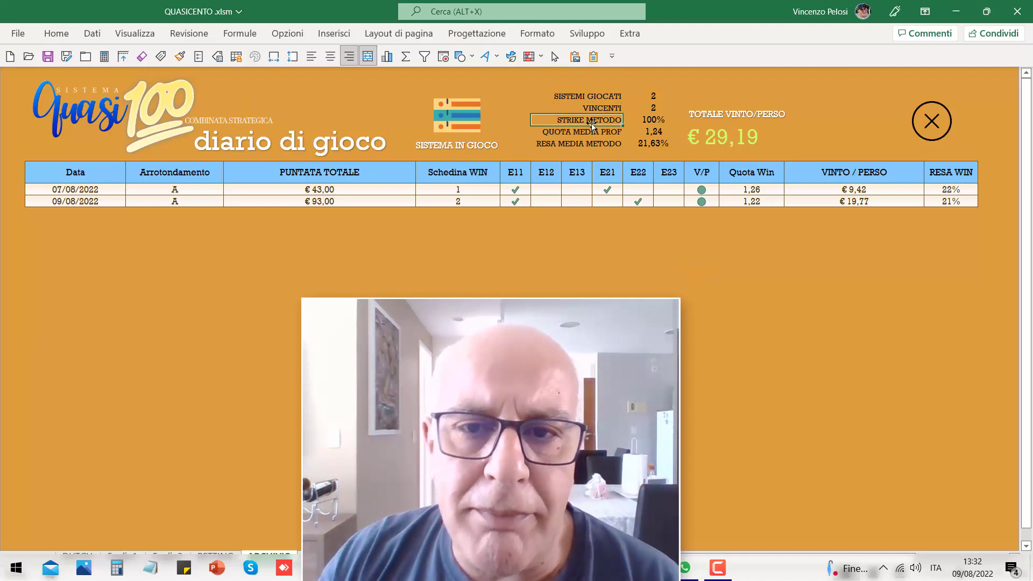
click(590, 132)
click(587, 144)
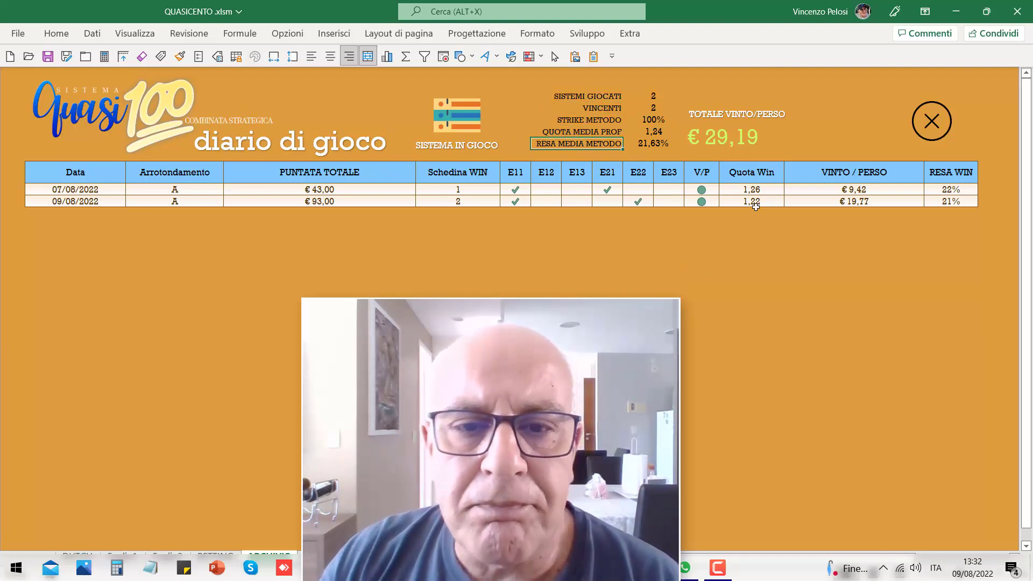
click(645, 96)
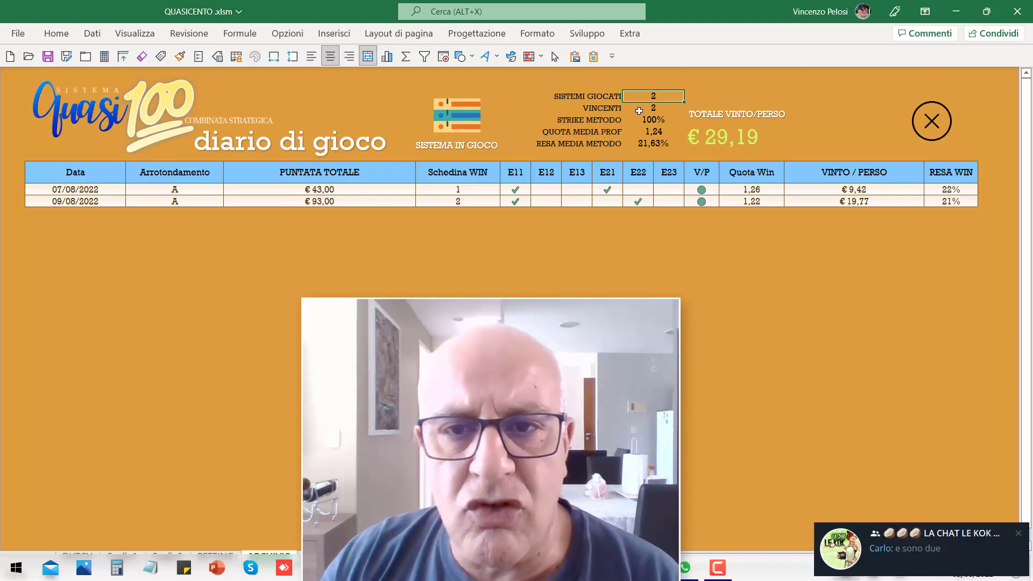
click(640, 111)
click(645, 120)
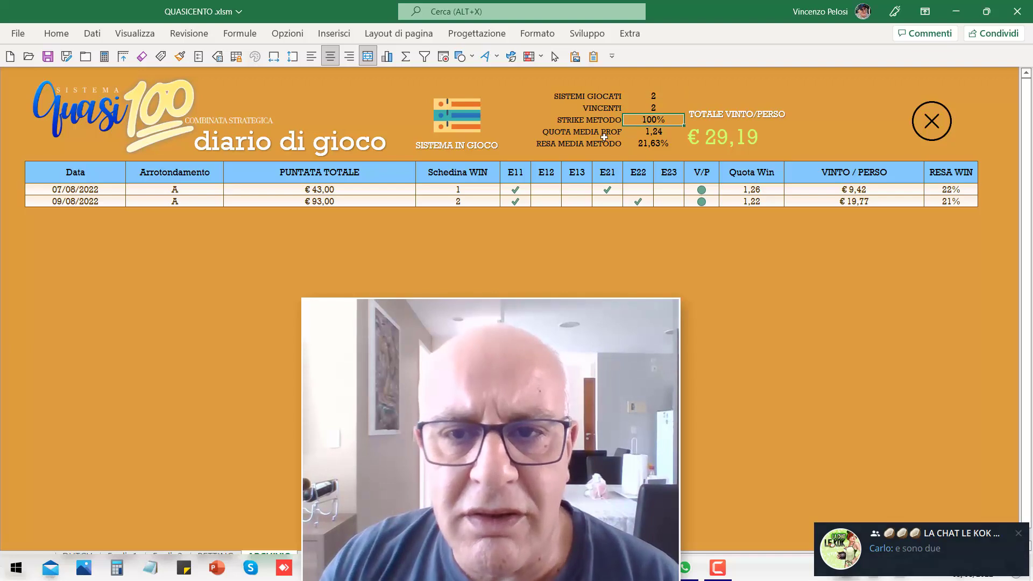
click(654, 132)
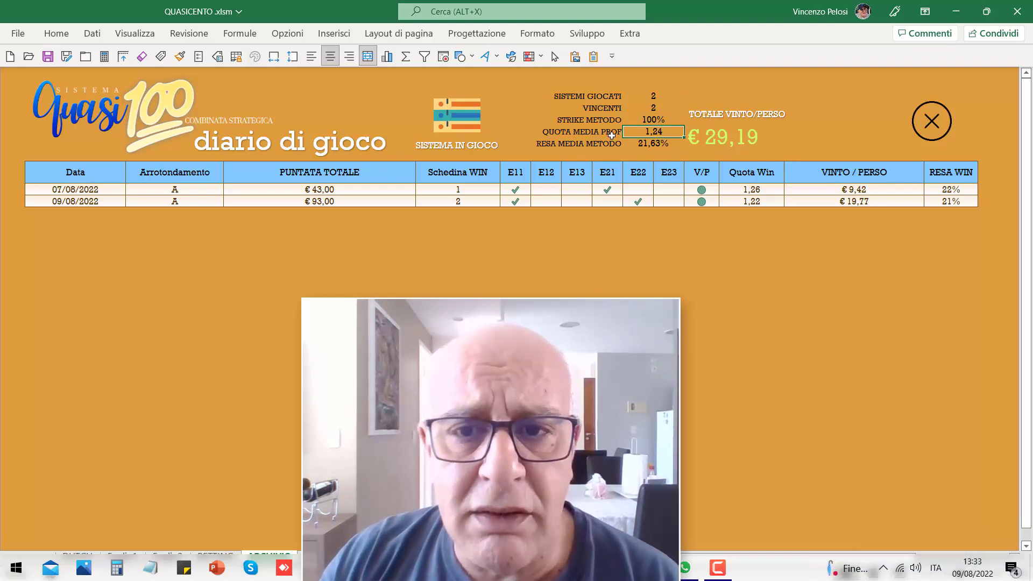
Compare both slips' Quota Win and RESA WIN values with the 21,63% yield and € 29,19 total, then go to the betting sheet
drag(771, 196, 771, 256)
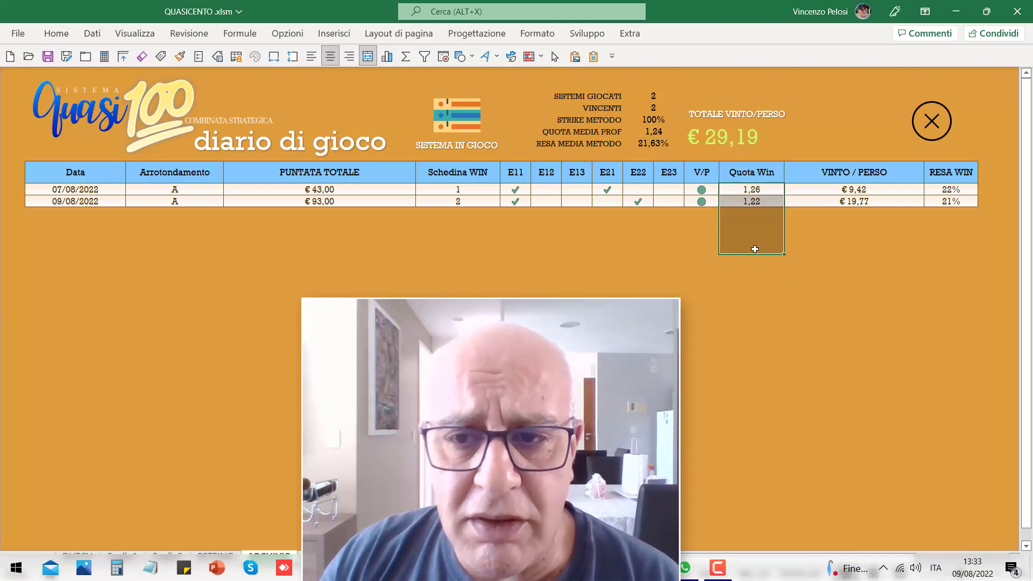
click(581, 146)
click(640, 144)
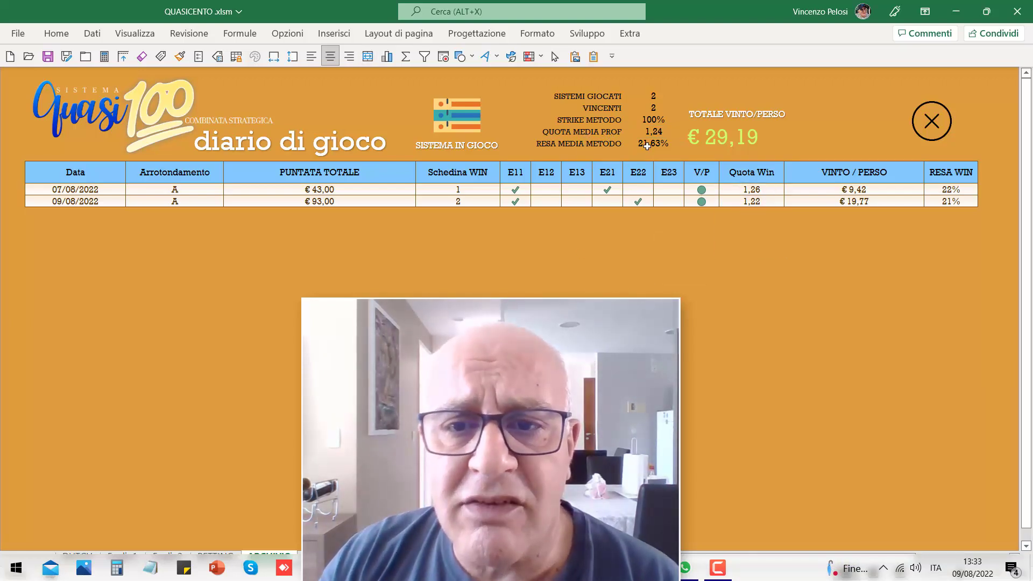
drag(928, 190, 937, 266)
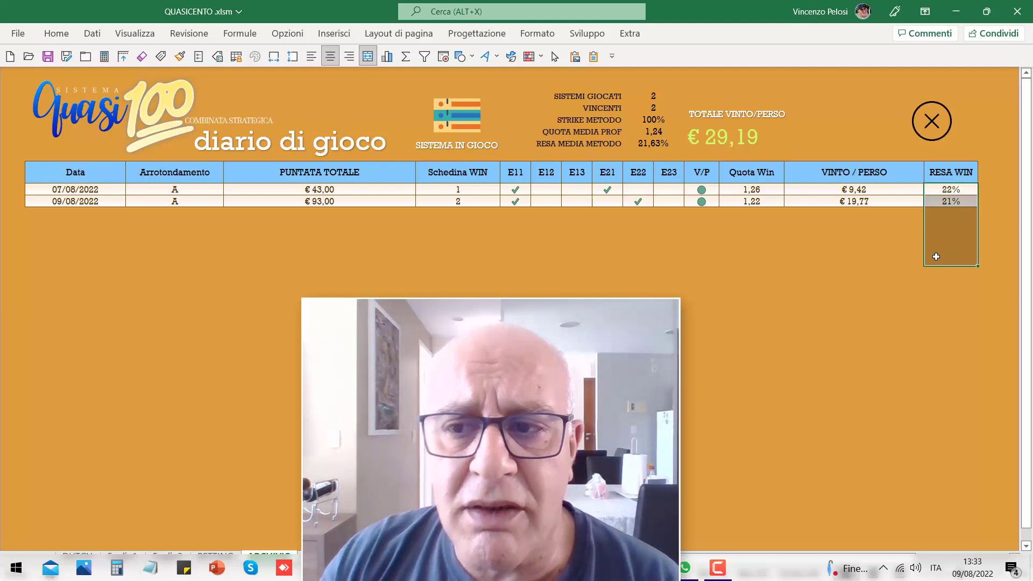
click(654, 307)
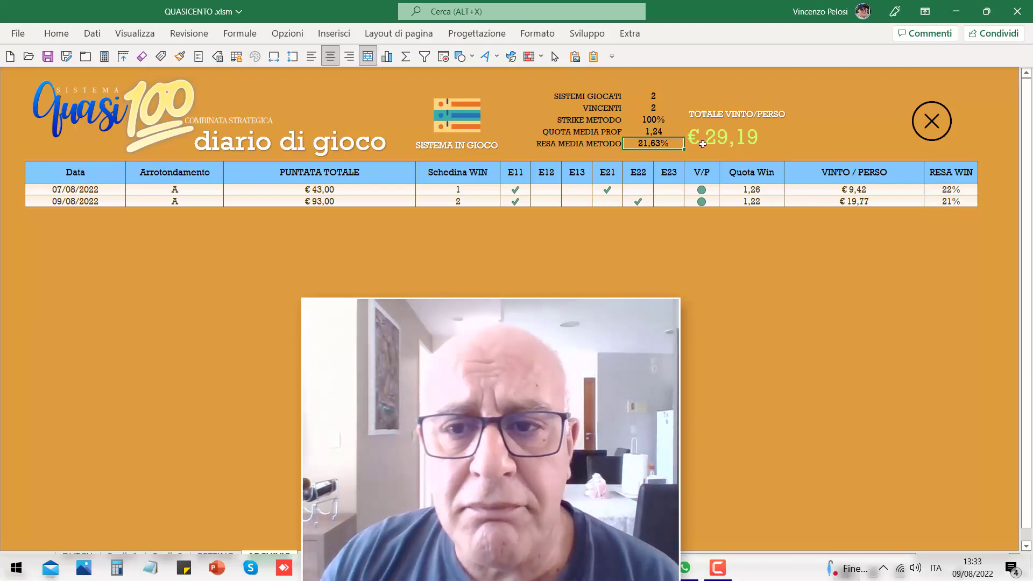
click(751, 139)
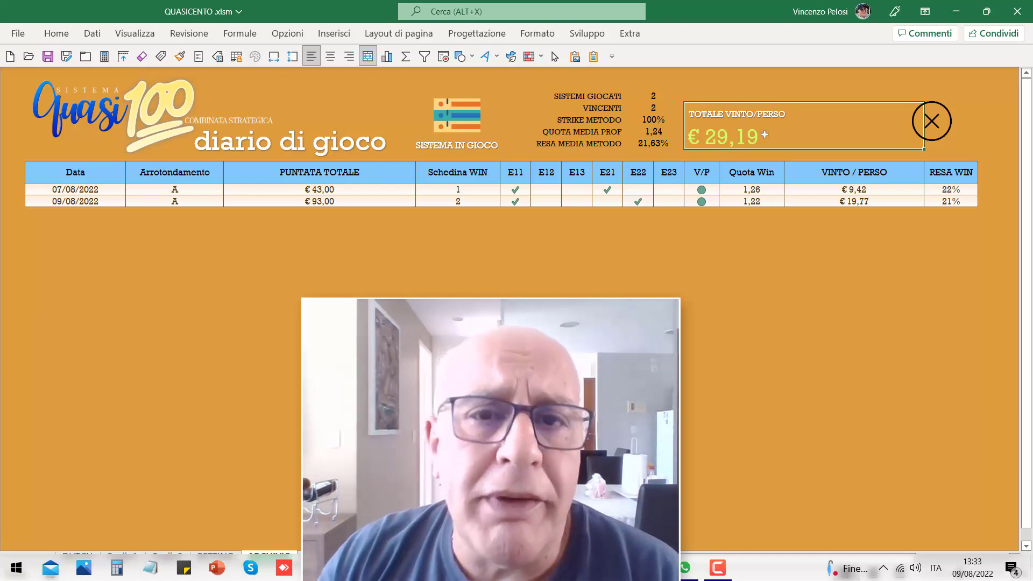
click(461, 269)
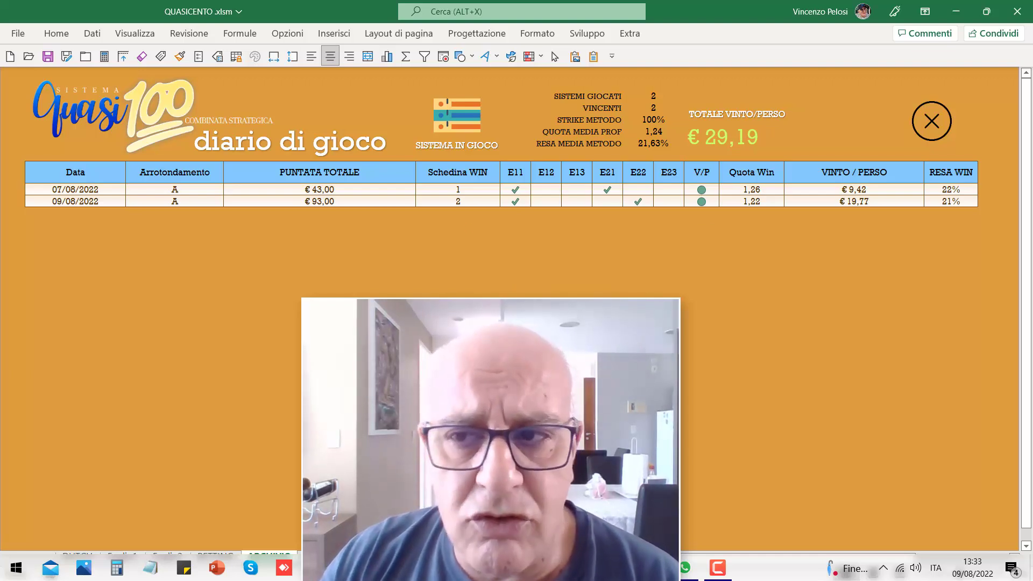
click(458, 130)
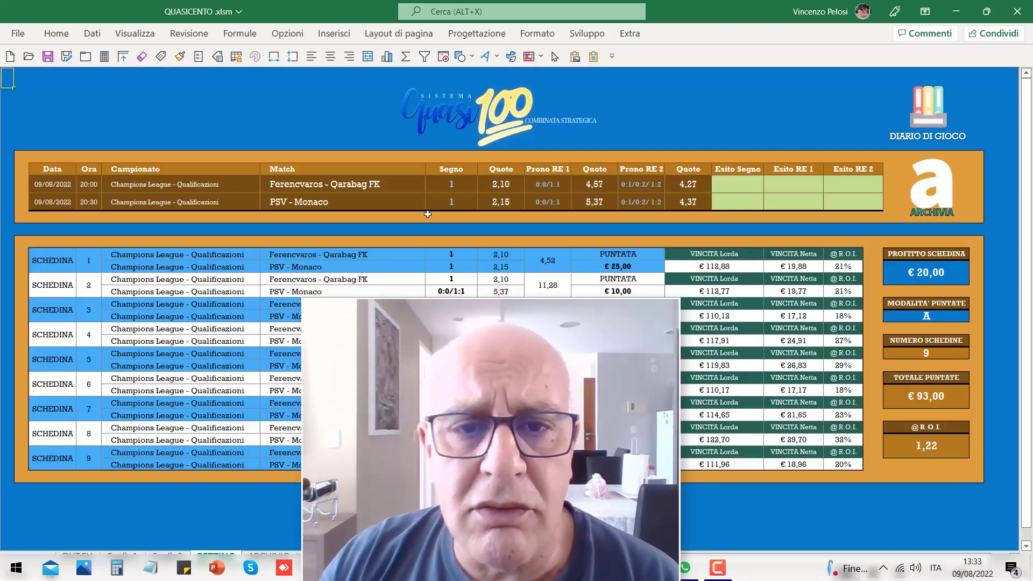
Go back from the BETTING sheet to the main fixtures list with both matches ticked
click(483, 110)
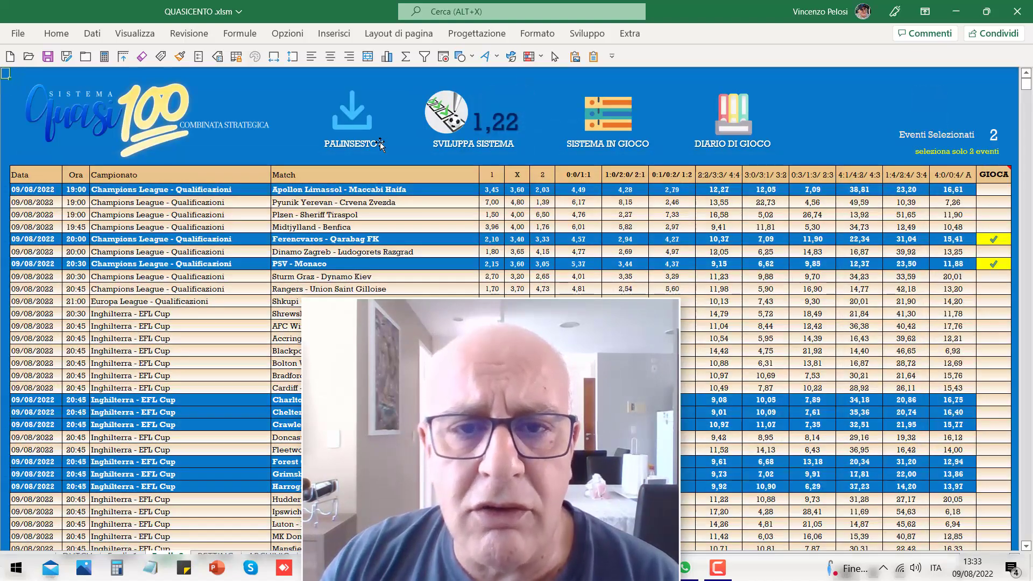